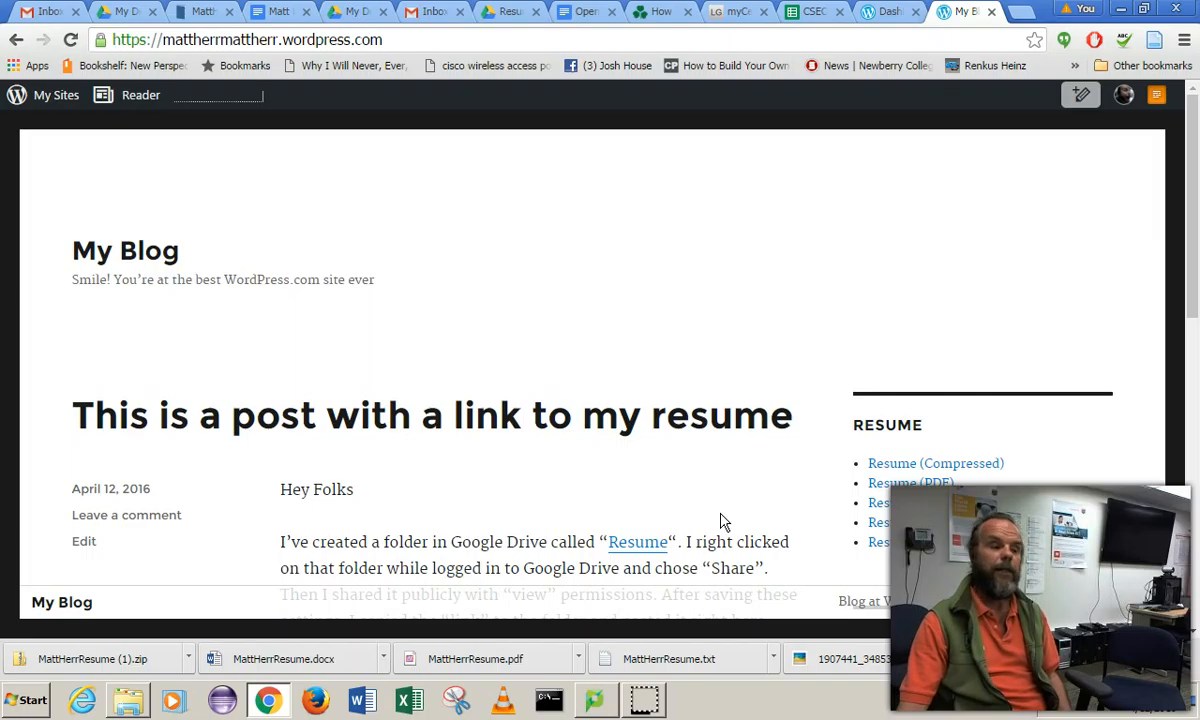
Switch from the blog post to Google Drive, close the sharing settings dialog and open the Resume folder.
{"action": "left_click_drag", "start_coordinate": [378, 40], "coordinate": [100, 20]}
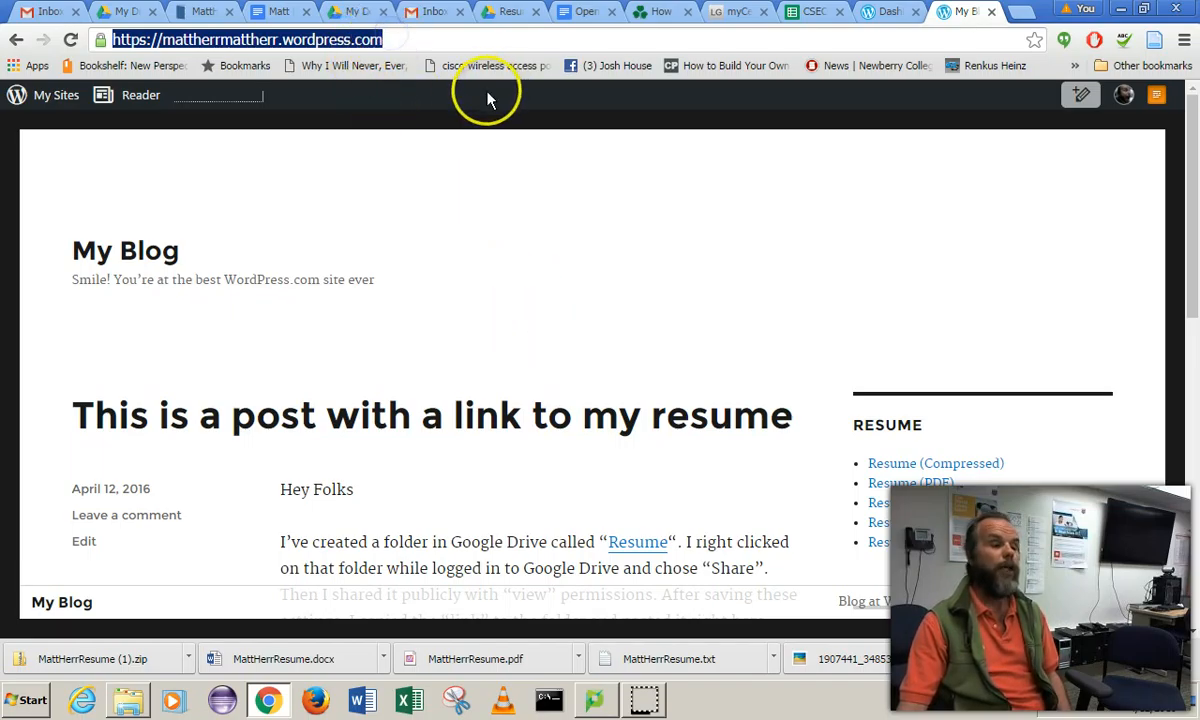
{"action": "scroll", "coordinate": [405, 420], "scroll_direction": "down", "scroll_amount": 2}
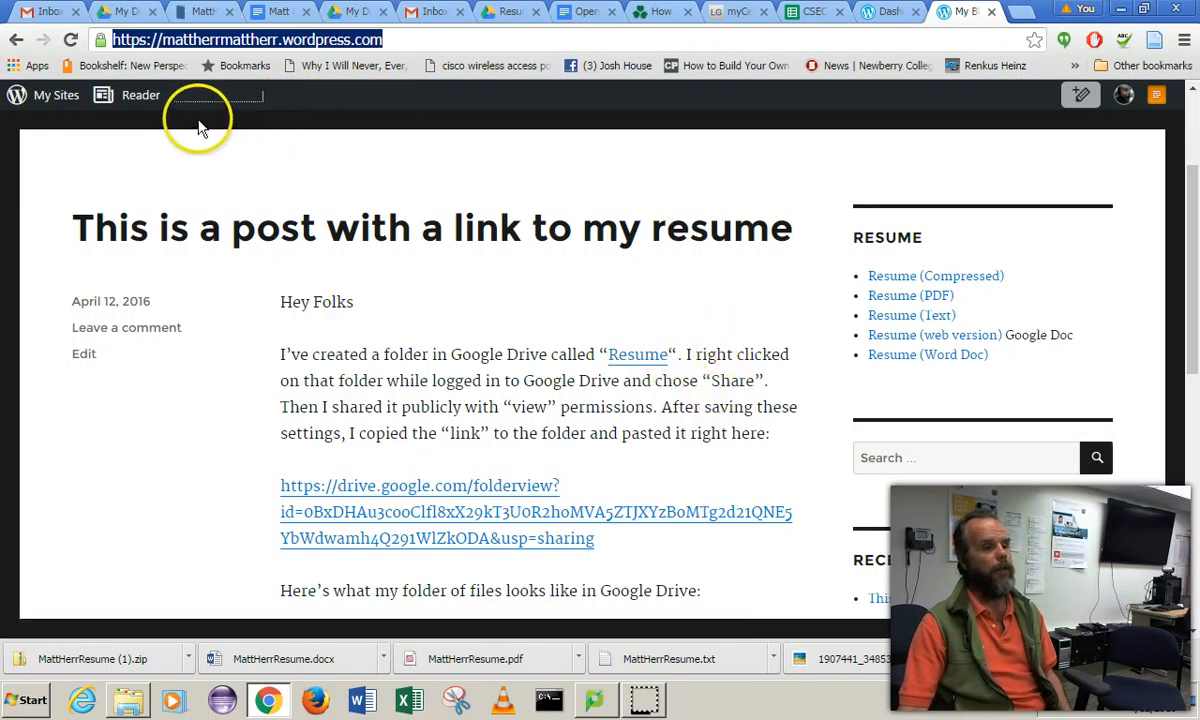
{"action": "left_click", "coordinate": [125, 11]}
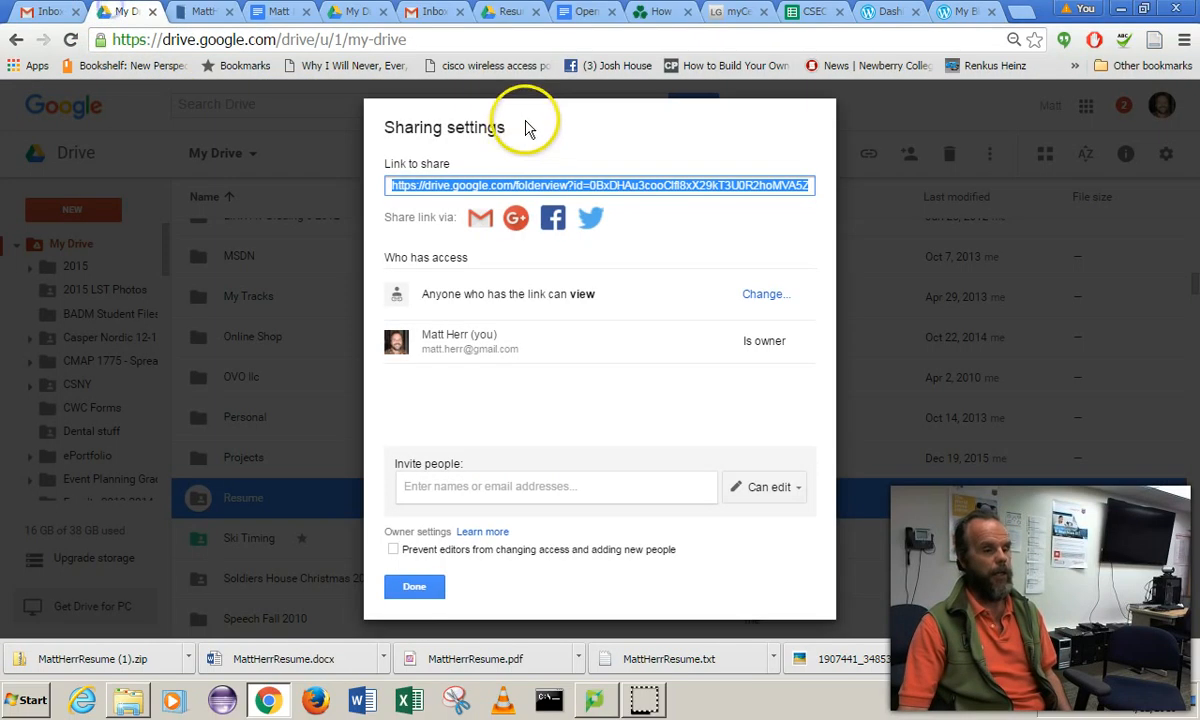
{"action": "left_click", "coordinate": [410, 587]}
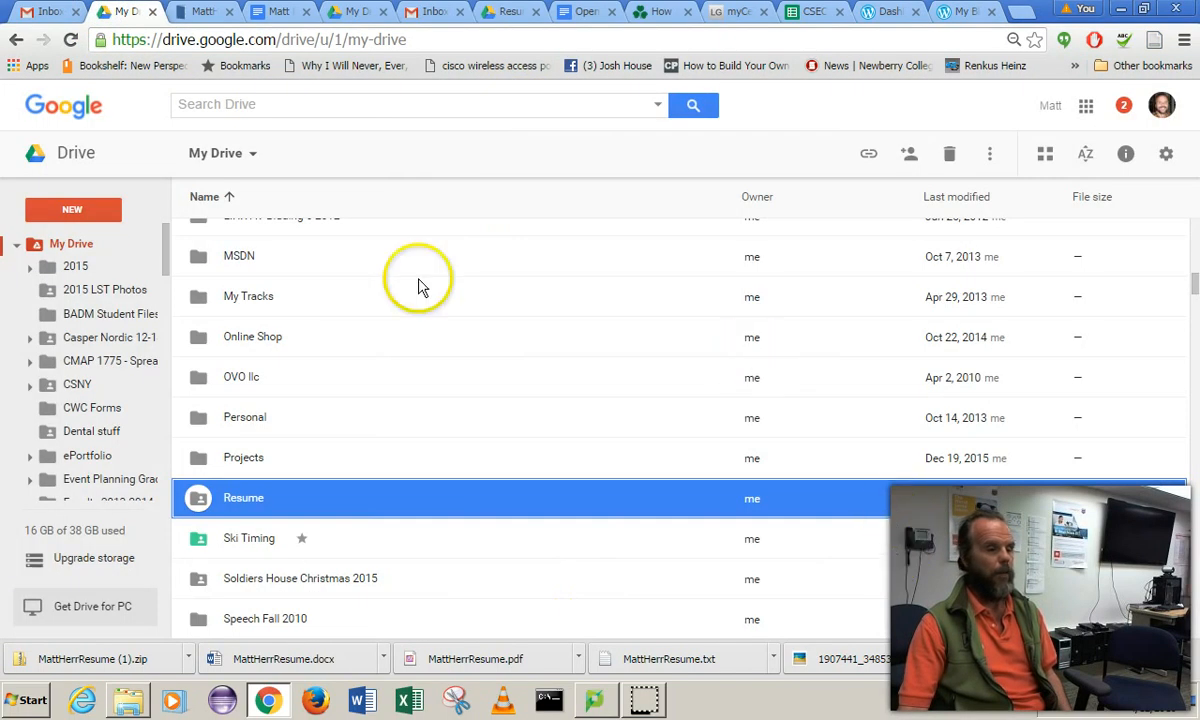
{"action": "double_click", "coordinate": [222, 505]}
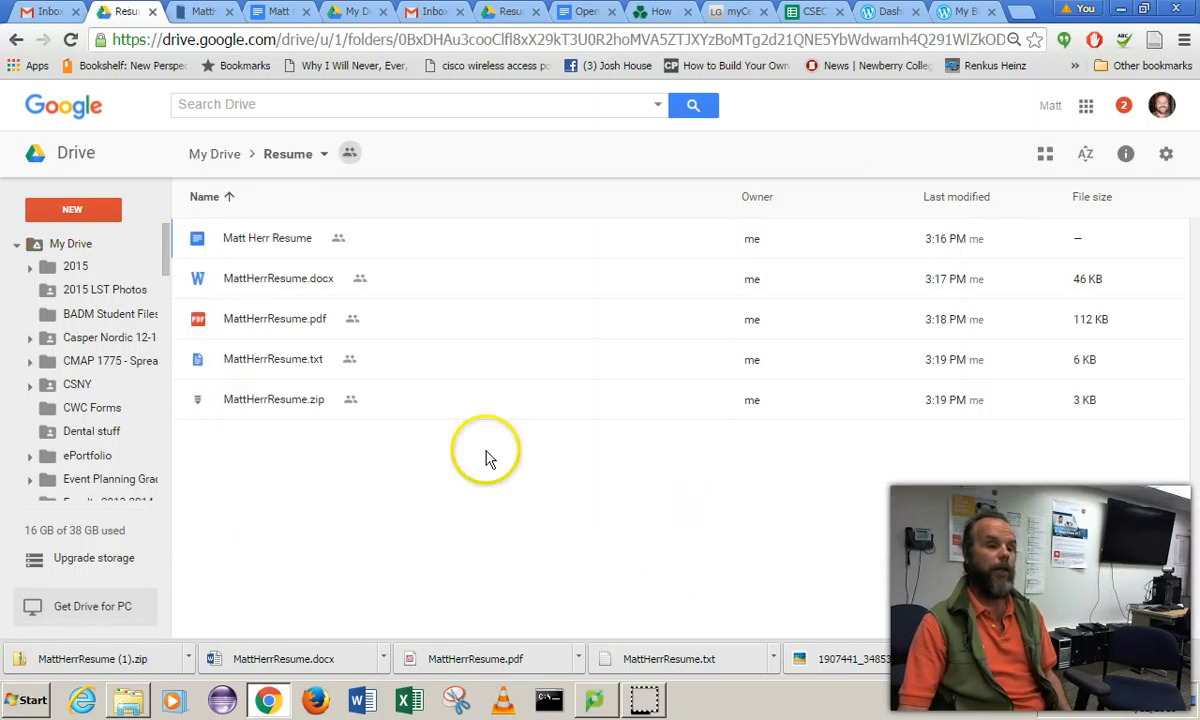
Open the Google Docs version of the resume from the Resume folder and close it again.
{"action": "left_click", "coordinate": [230, 244]}
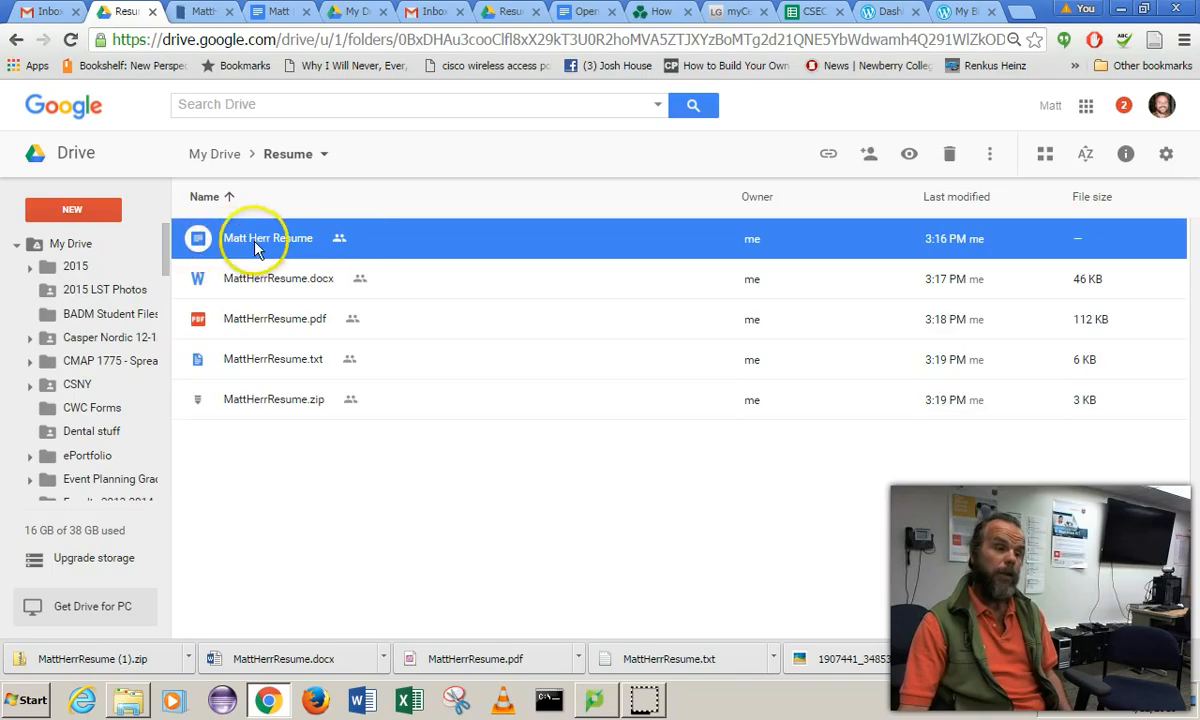
{"action": "double_click", "coordinate": [193, 237]}
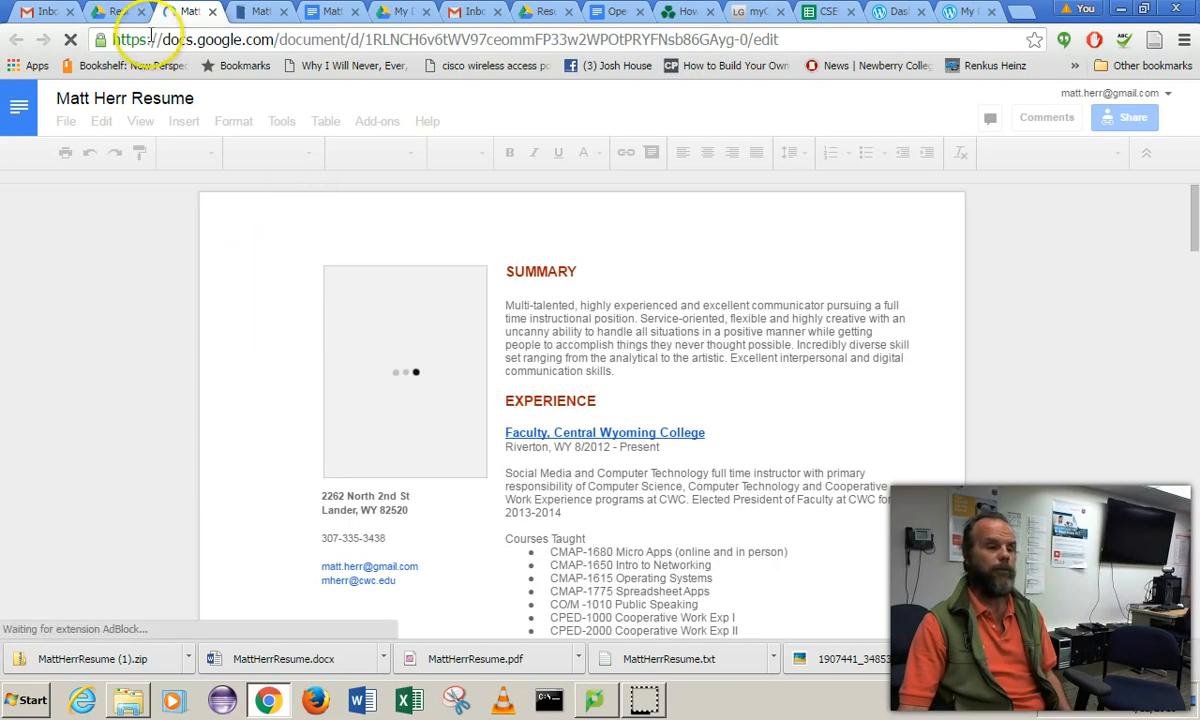
{"action": "left_click", "coordinate": [213, 14]}
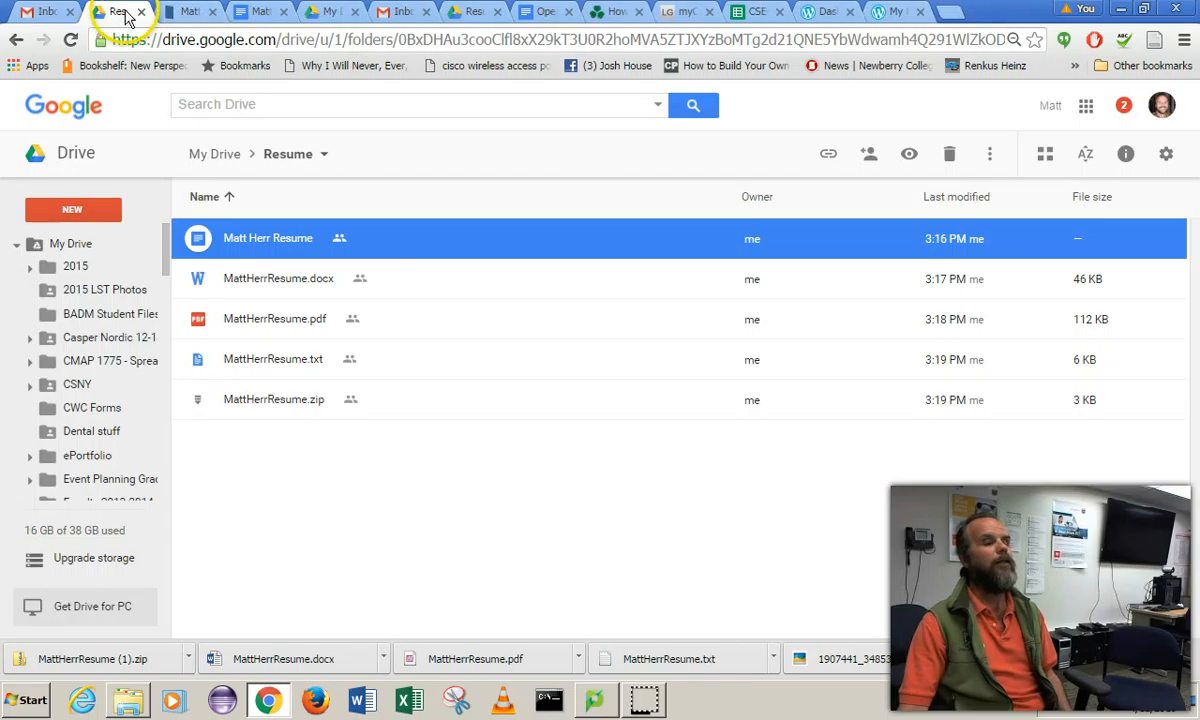
Go through the DOCX, PDF, TXT and ZIP versions of the resume in the Resume folder.
{"action": "left_click", "coordinate": [250, 292]}
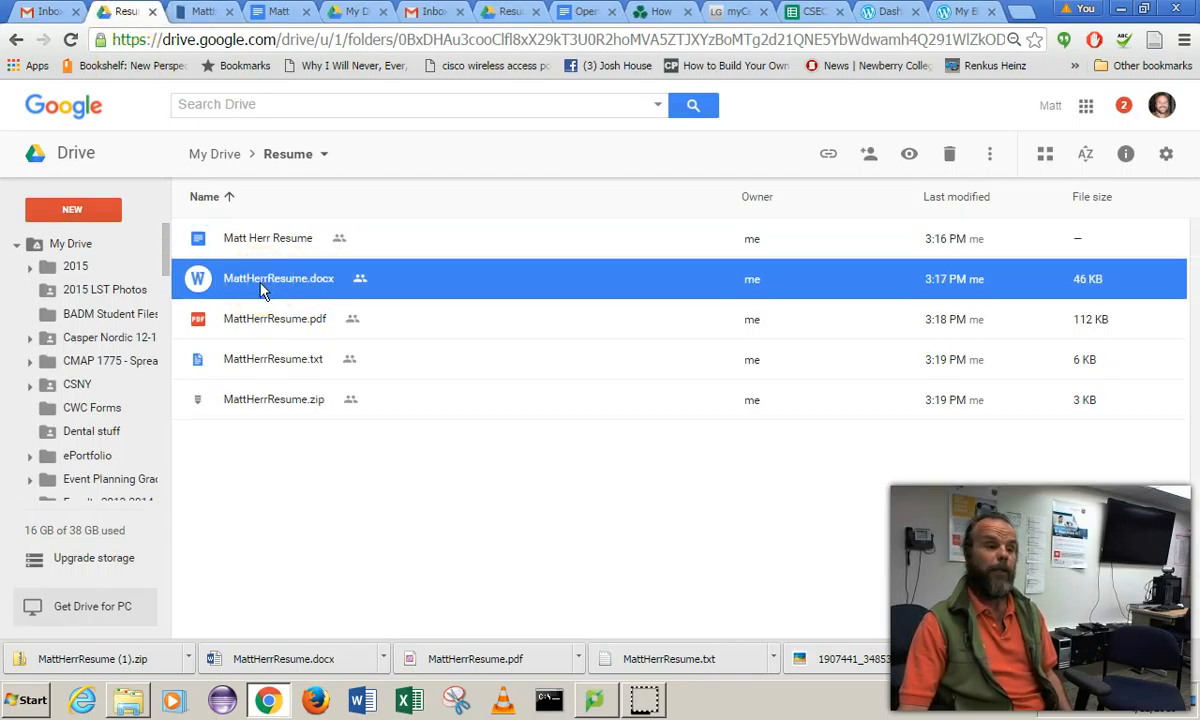
{"action": "left_click", "coordinate": [258, 322]}
{"action": "left_click", "coordinate": [242, 326]}
{"action": "left_click", "coordinate": [233, 367]}
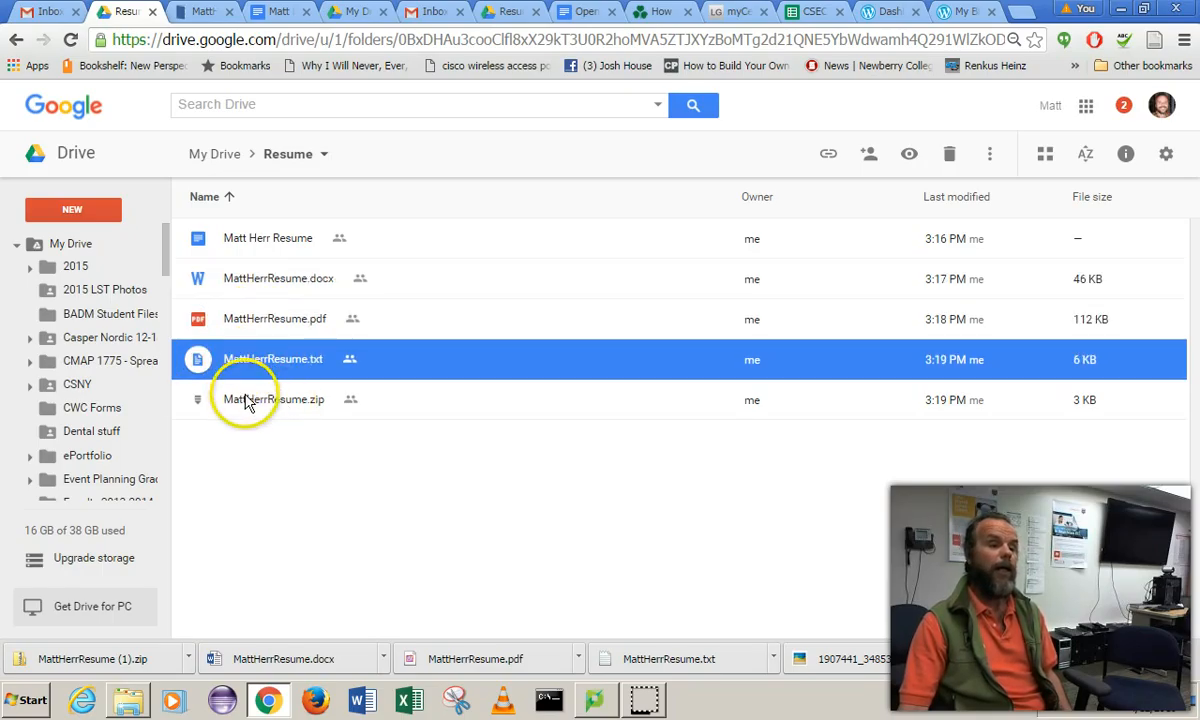
{"action": "left_click", "coordinate": [268, 402]}
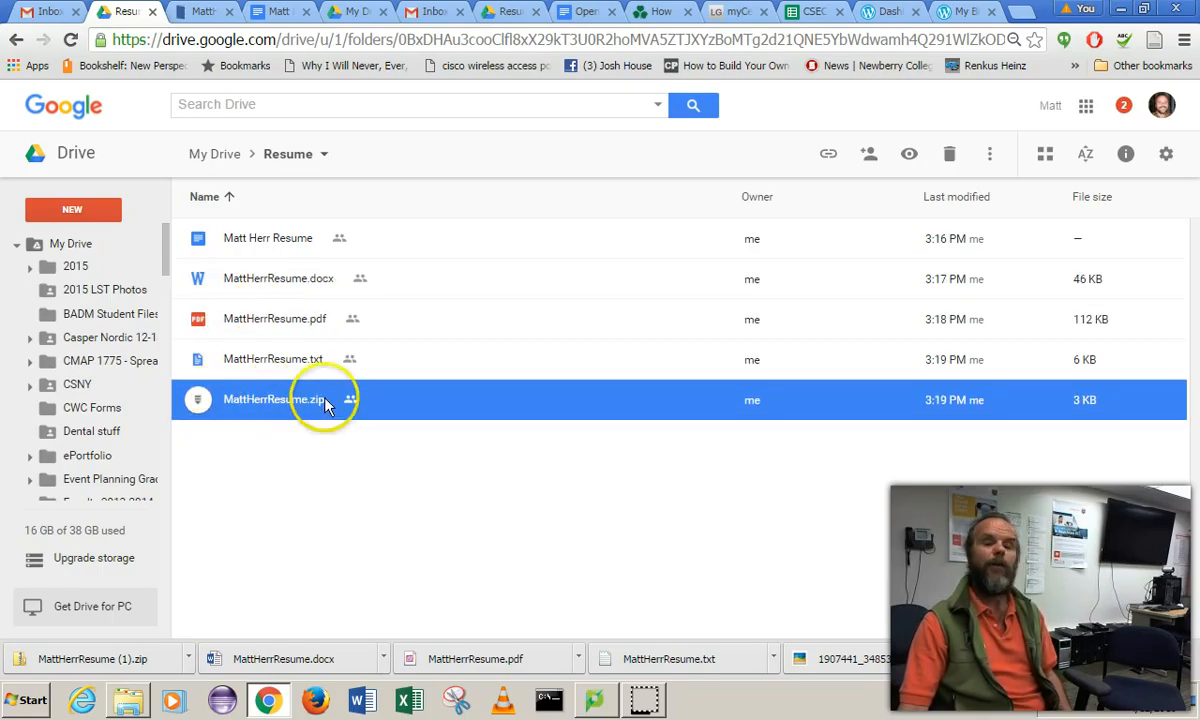
Reopen the Google Docs resume and review the file formats it can be downloaded as.
{"action": "left_click", "coordinate": [232, 248]}
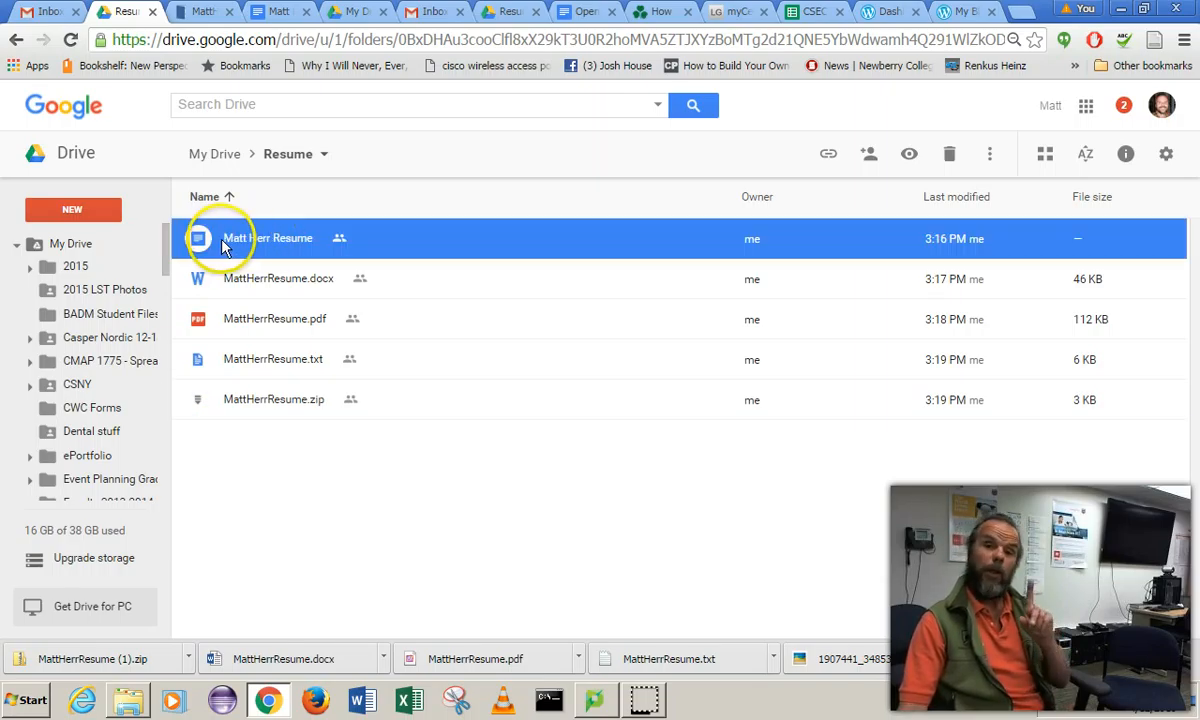
{"action": "double_click", "coordinate": [226, 246]}
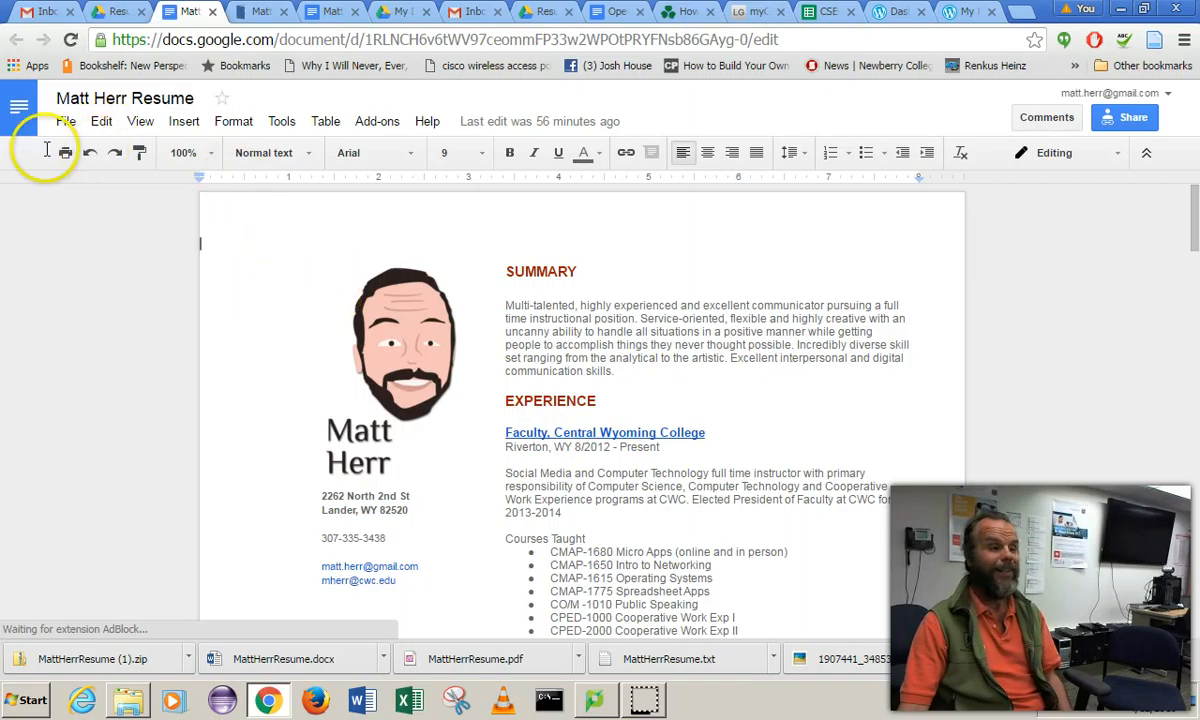
{"action": "left_click", "coordinate": [66, 124]}
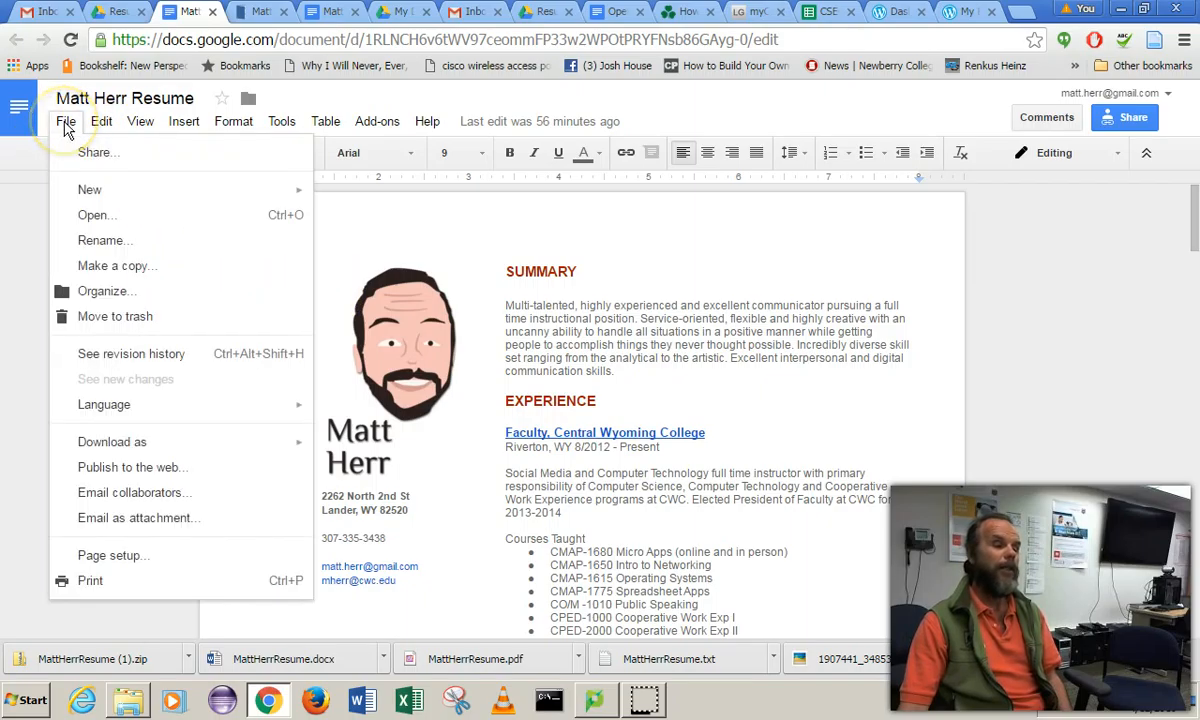
{"action": "mouse_move", "coordinate": [80, 442]}
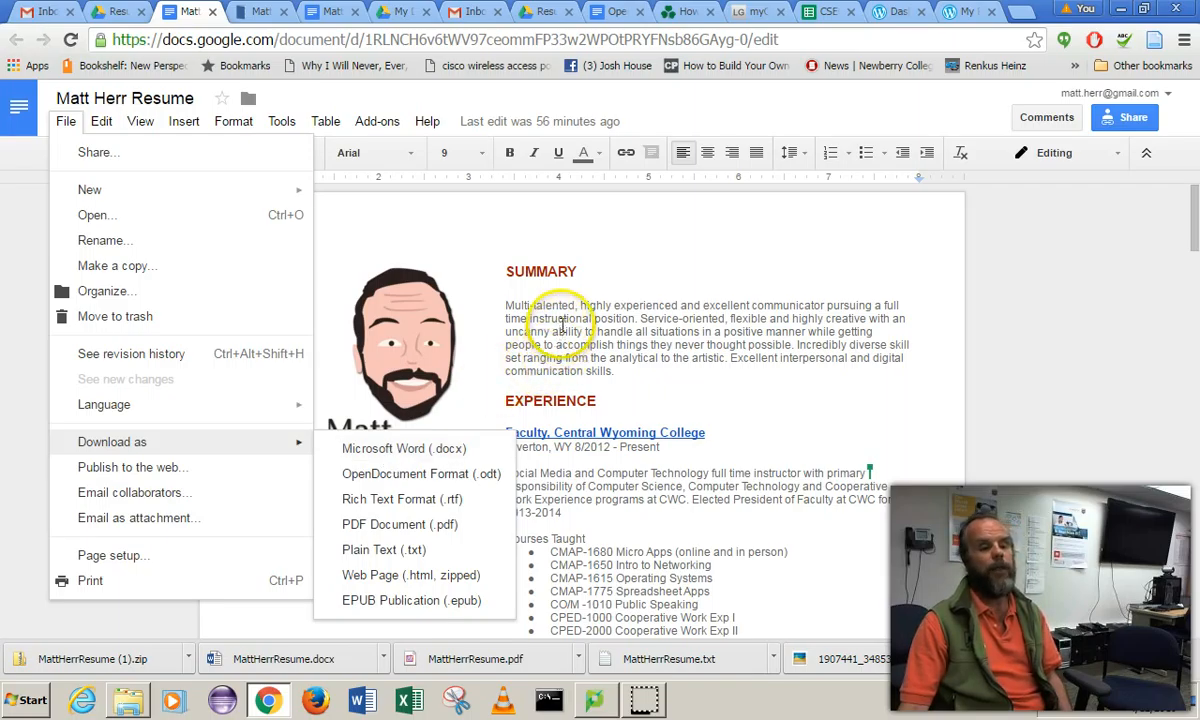
{"action": "left_click", "coordinate": [517, 345]}
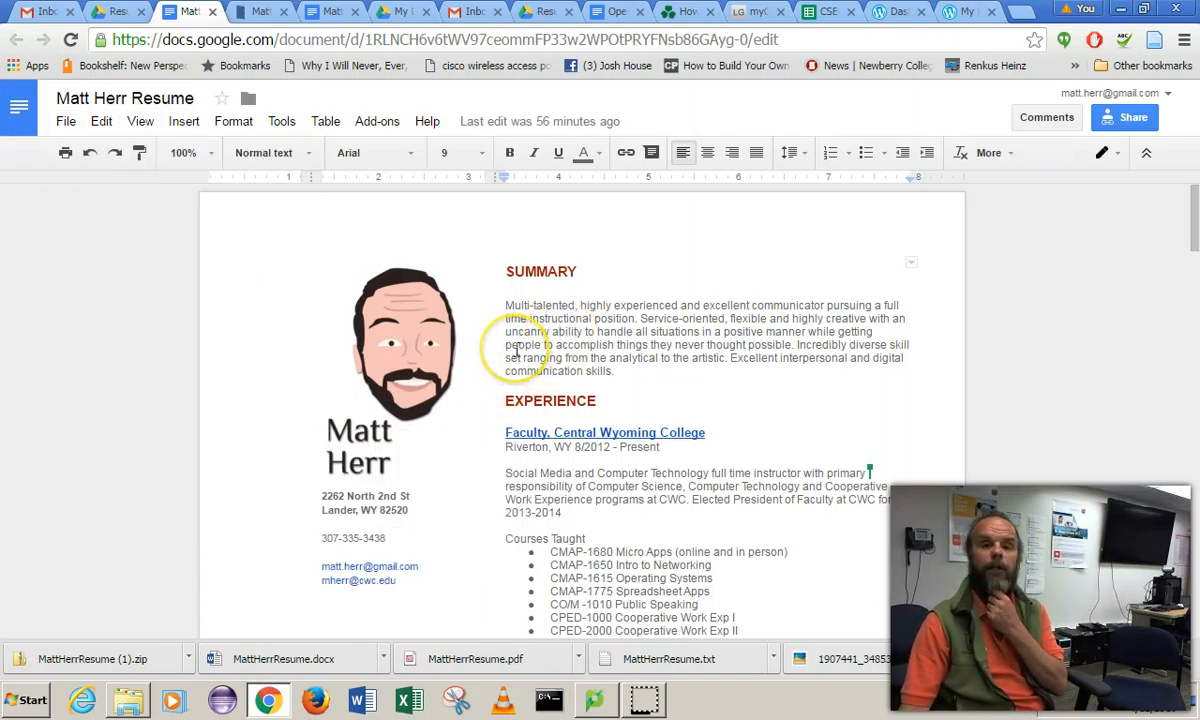
Locate the downloaded plain-text resume in the Downloads folder, view it in Notepad and close it.
{"action": "left_click", "coordinate": [112, 11]}
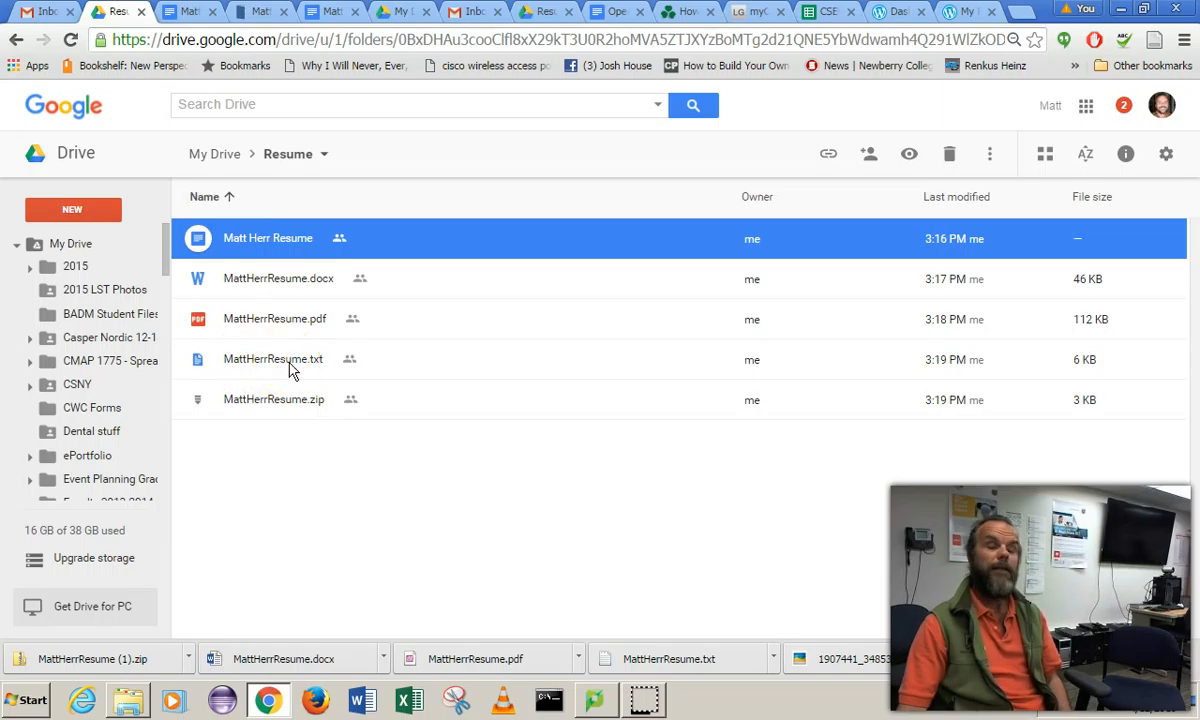
{"action": "left_click", "coordinate": [248, 368]}
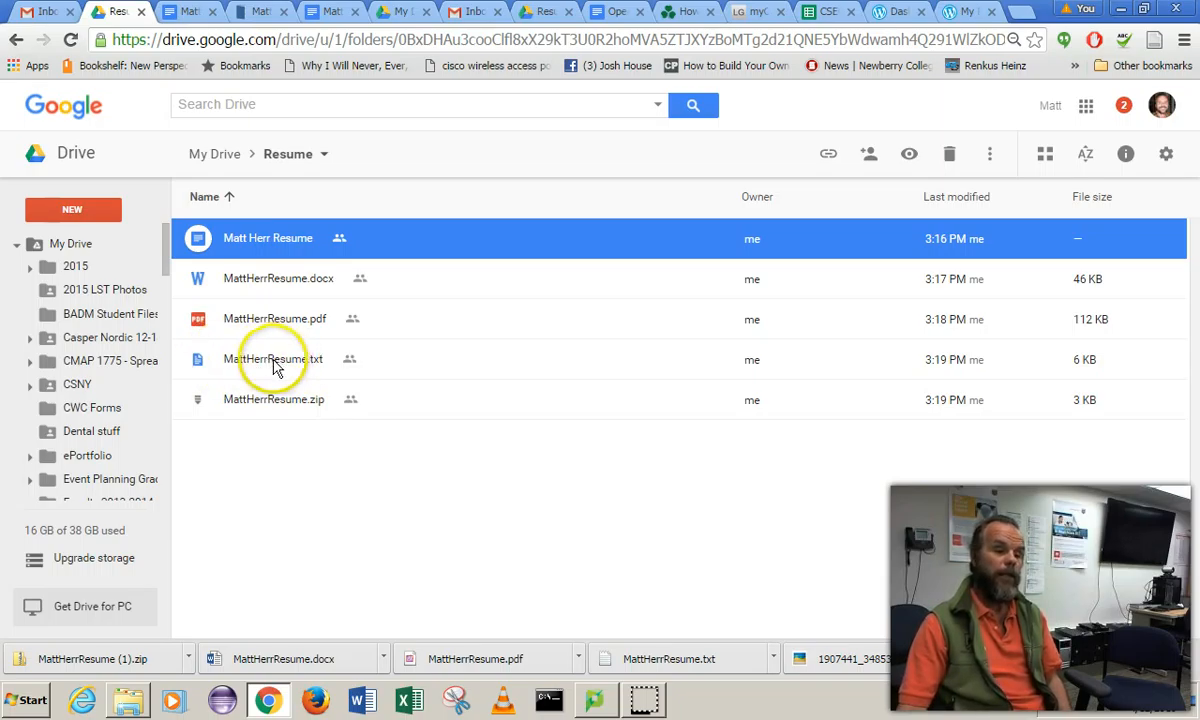
{"action": "left_click", "coordinate": [773, 659]}
{"action": "left_click", "coordinate": [832, 599]}
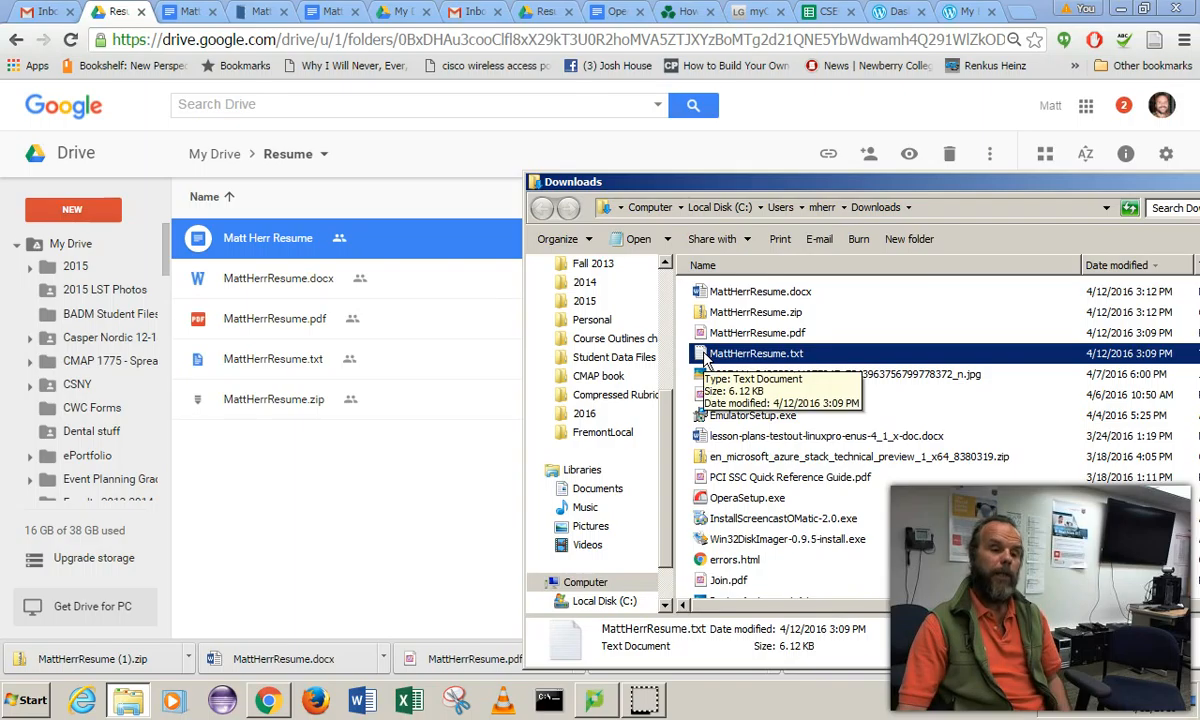
{"action": "double_click", "coordinate": [705, 354]}
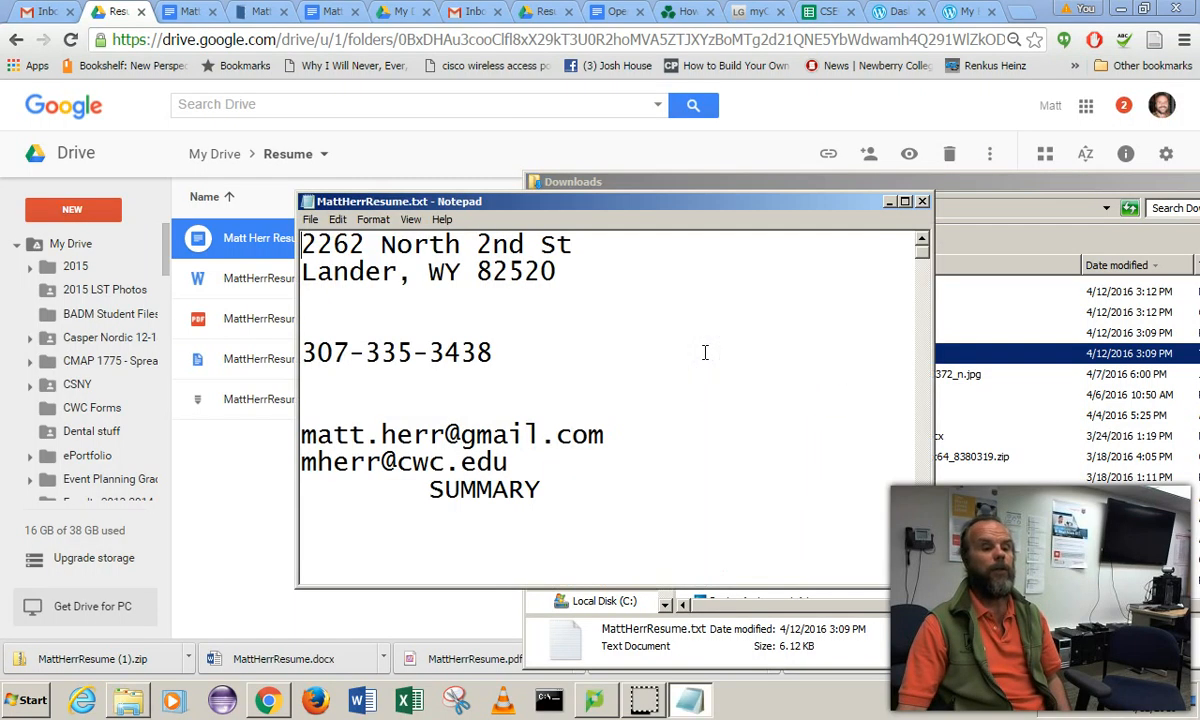
{"action": "left_click", "coordinate": [922, 201]}
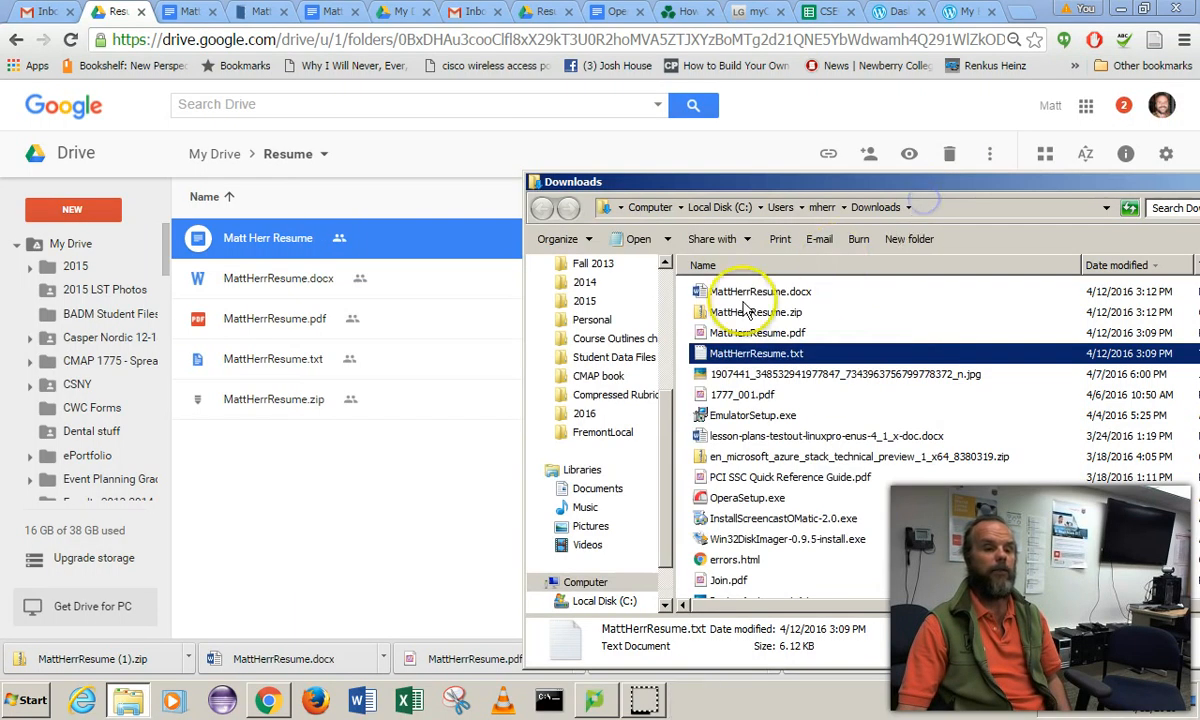
In Downloads, look up the compressed (zipped) folder option for the plain-text resume and point out the resume's ZIP file.
{"action": "right_click", "coordinate": [703, 360]}
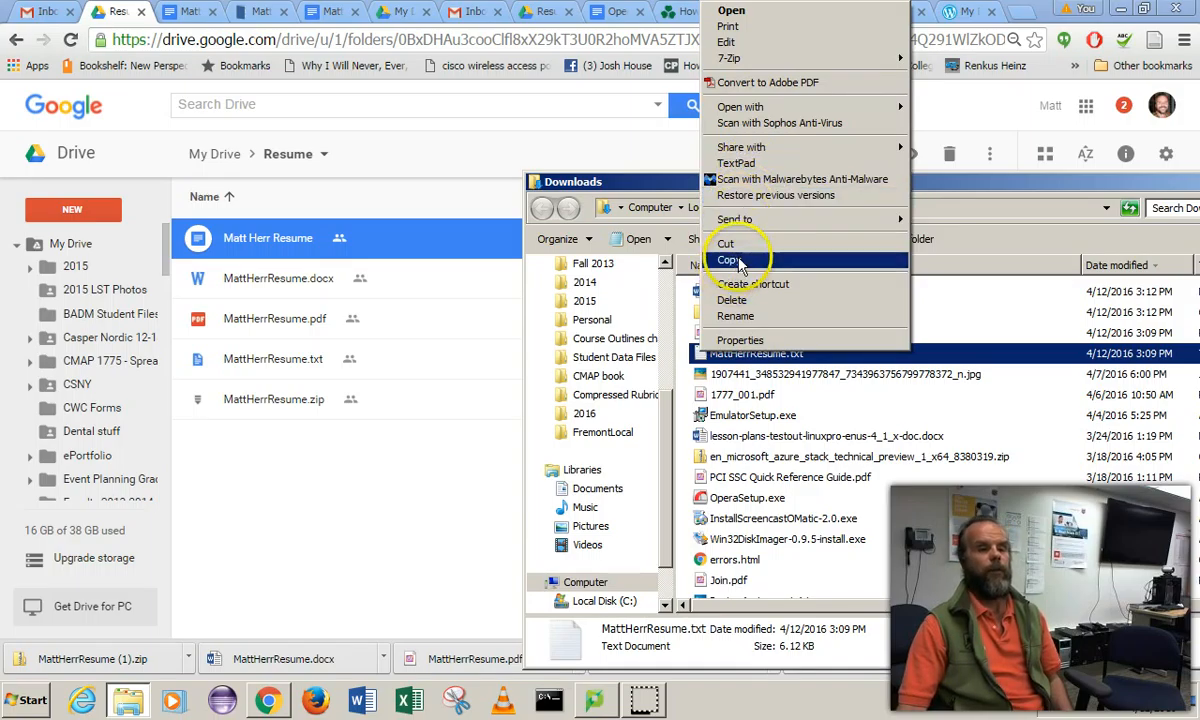
{"action": "left_click", "coordinate": [788, 107]}
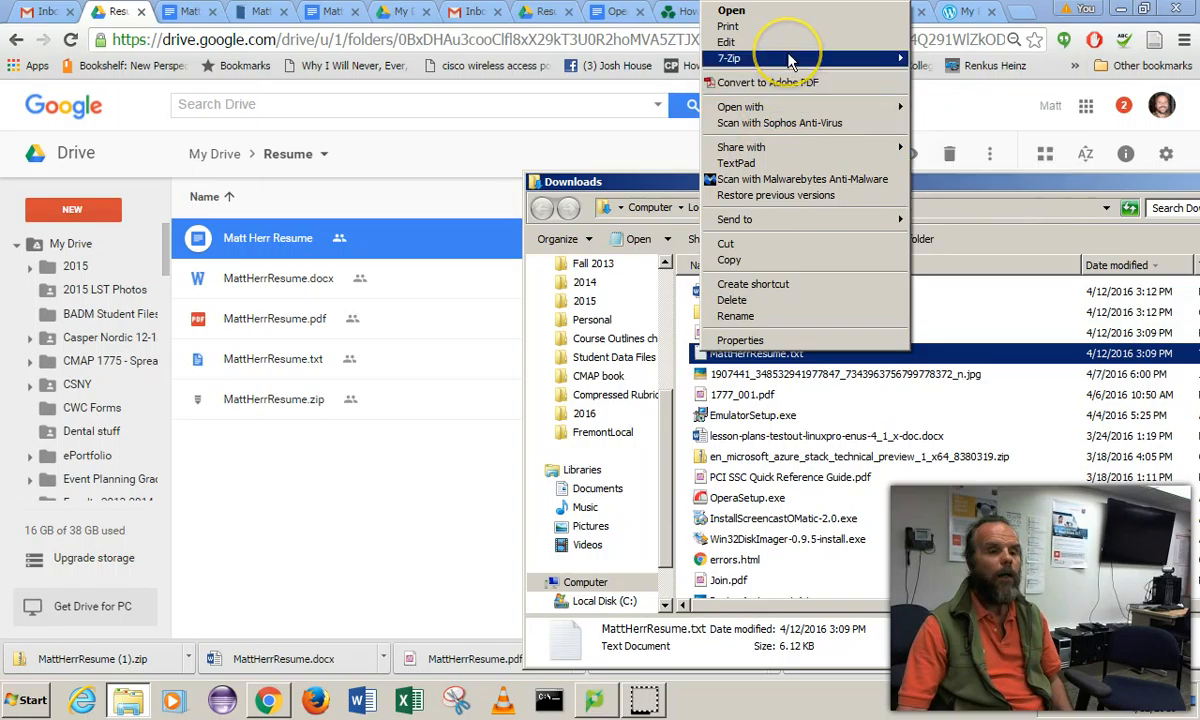
{"action": "left_click", "coordinate": [790, 58]}
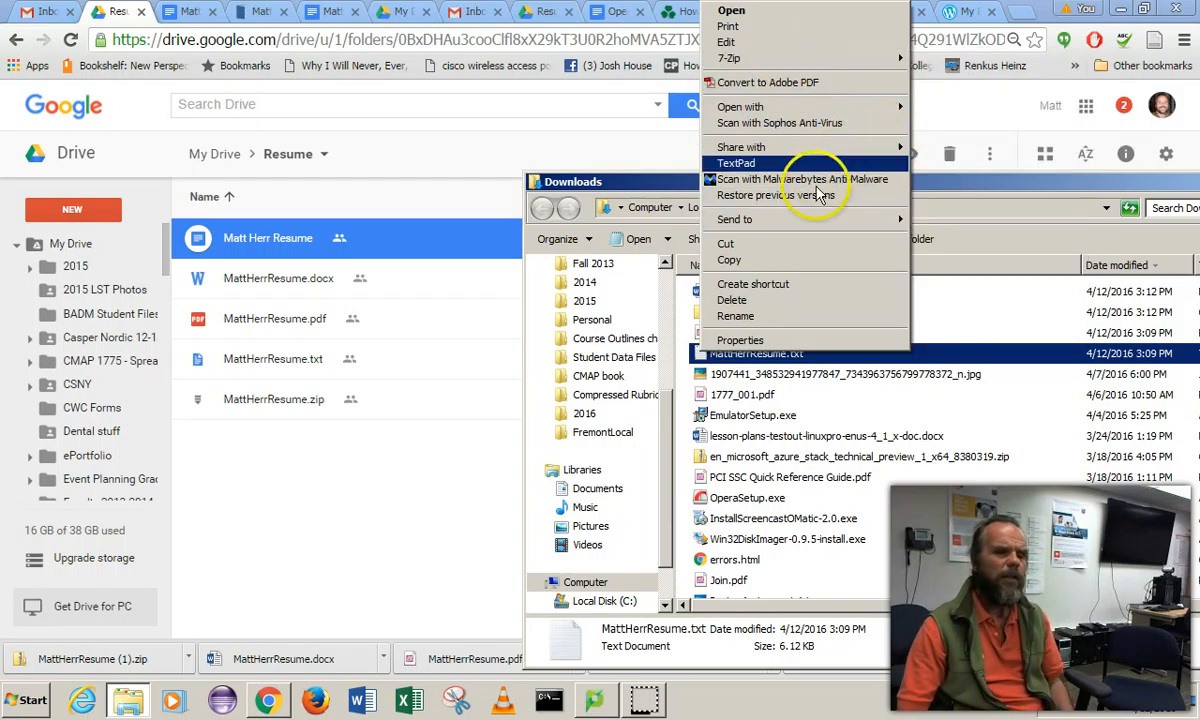
{"action": "mouse_move", "coordinate": [812, 220]}
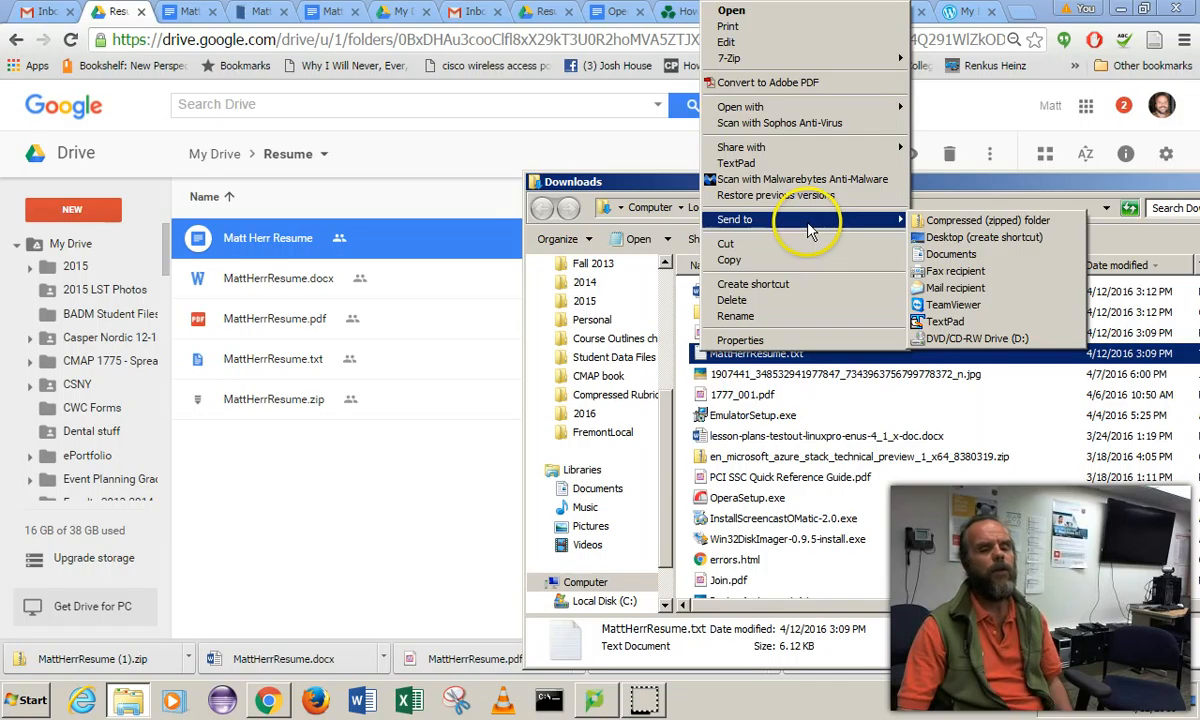
{"action": "left_click", "coordinate": [935, 219]}
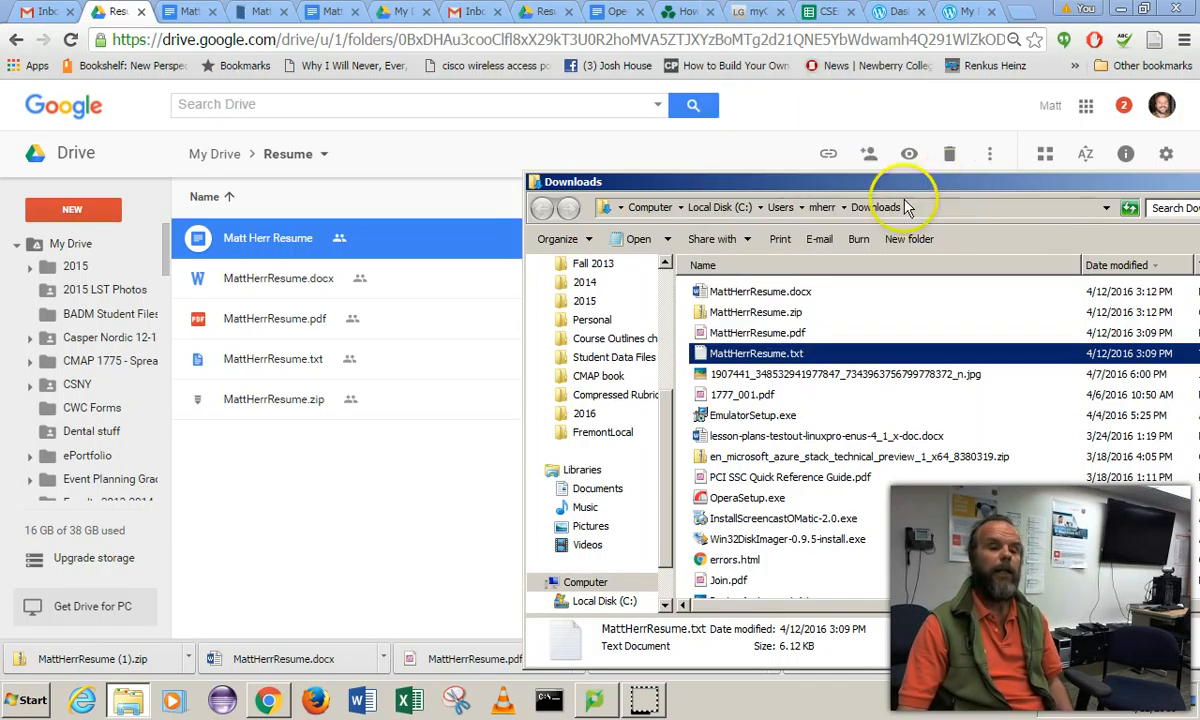
{"action": "left_click", "coordinate": [707, 313]}
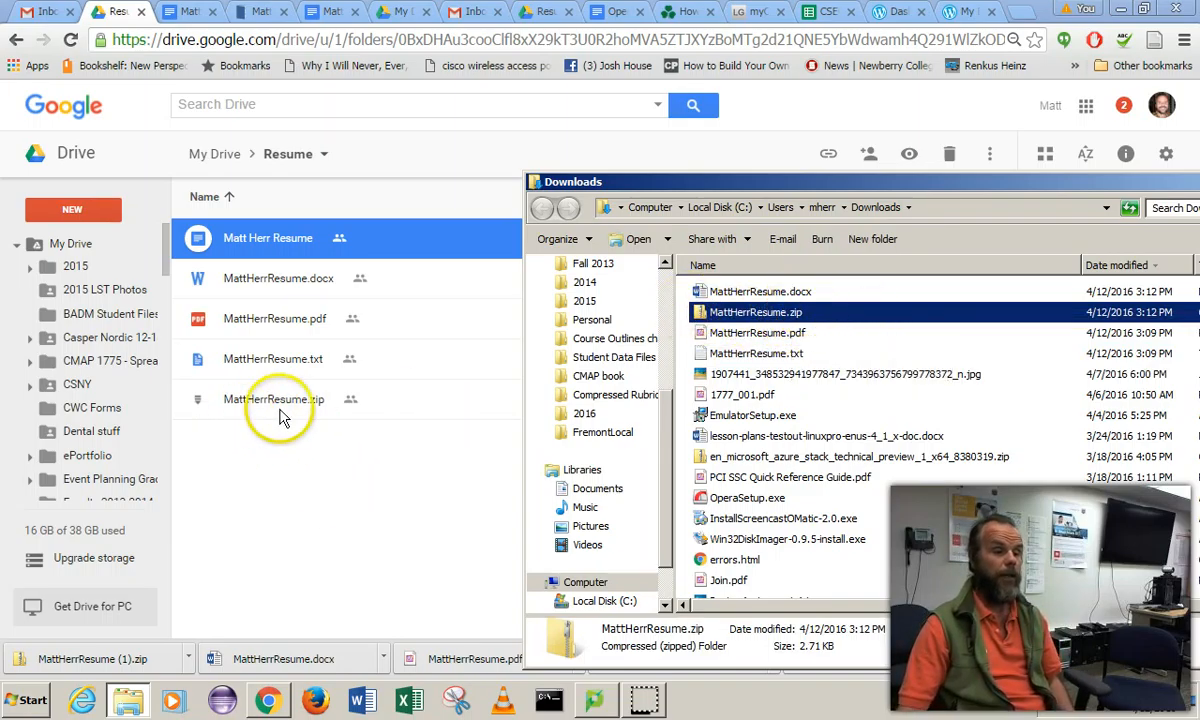
{"action": "left_click", "coordinate": [380, 482]}
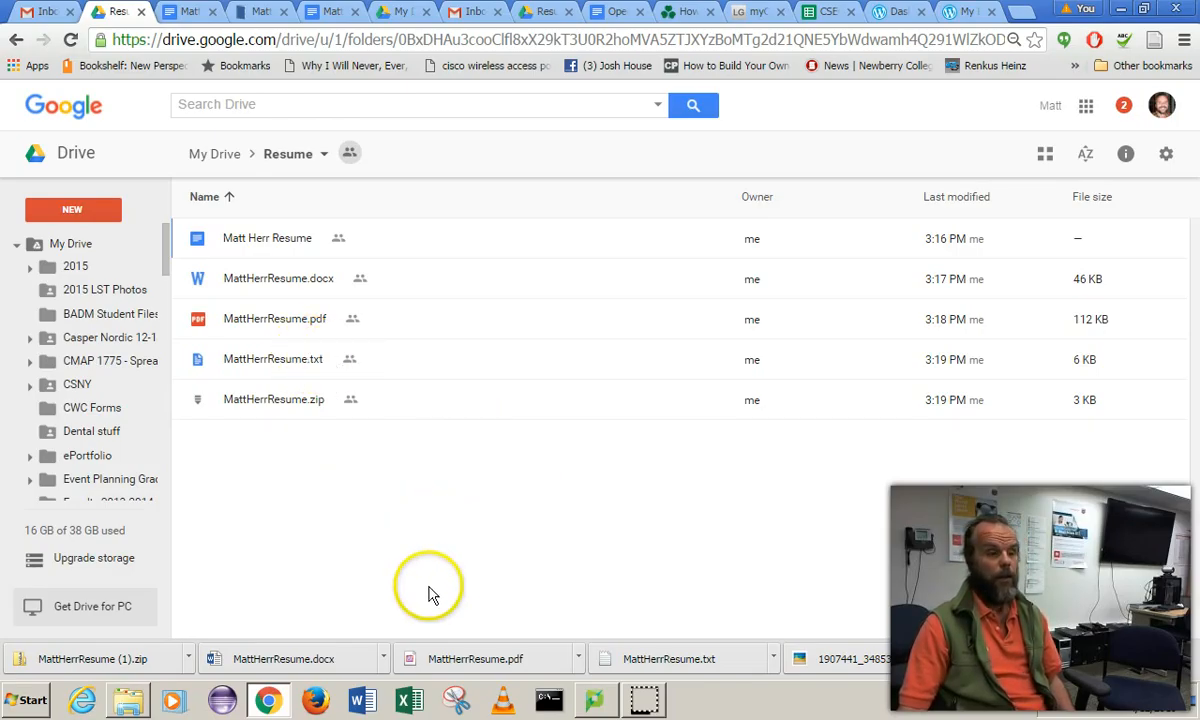
Open the blog post with the resume link for editing, declining to restore the more recent revision.
{"action": "left_click", "coordinate": [897, 12]}
{"action": "left_click", "coordinate": [955, 12]}
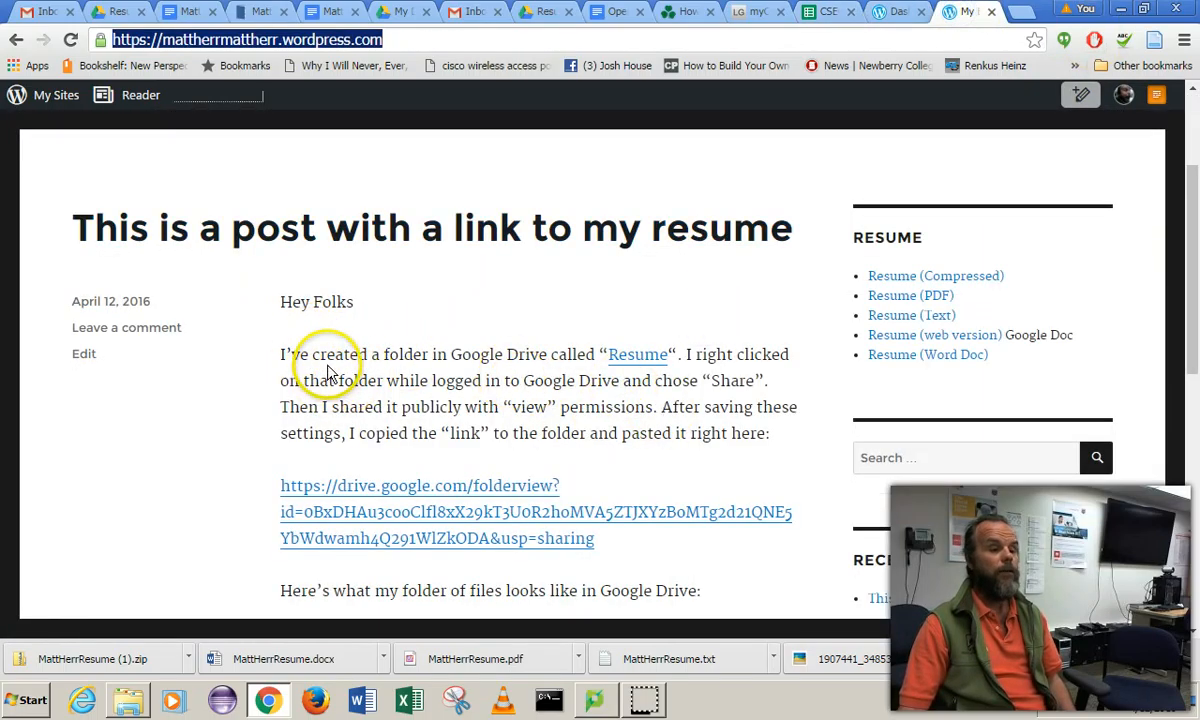
{"action": "left_click", "coordinate": [84, 354]}
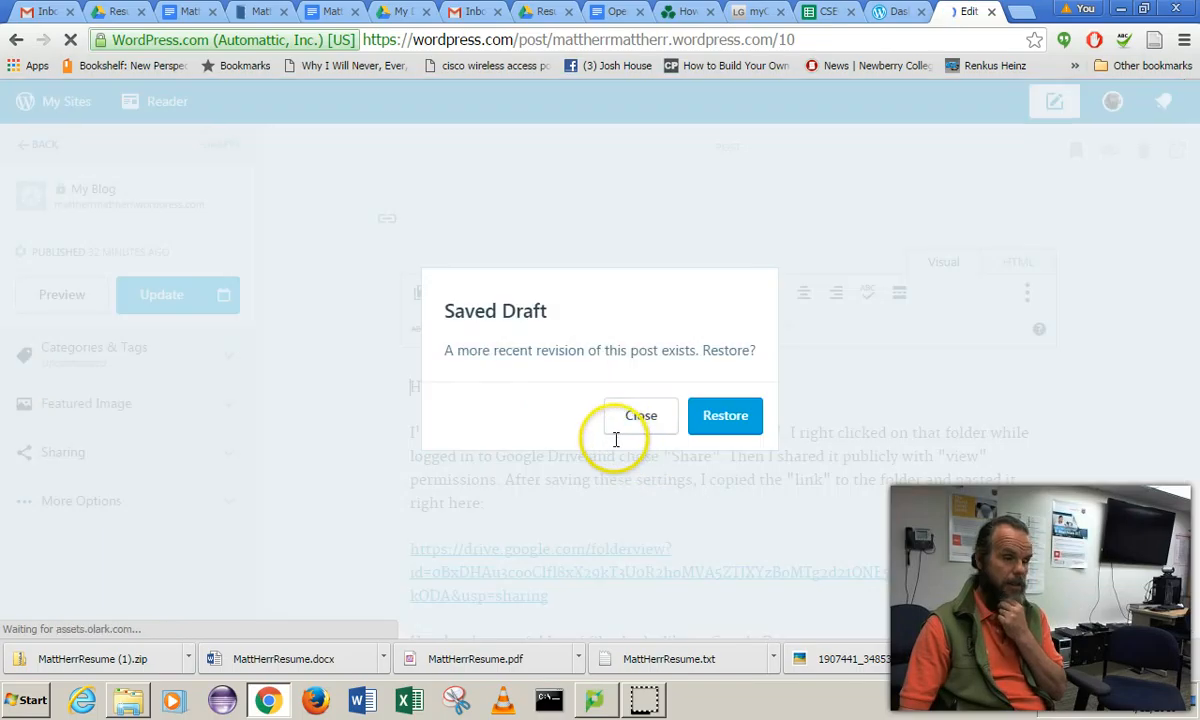
{"action": "left_click", "coordinate": [647, 428]}
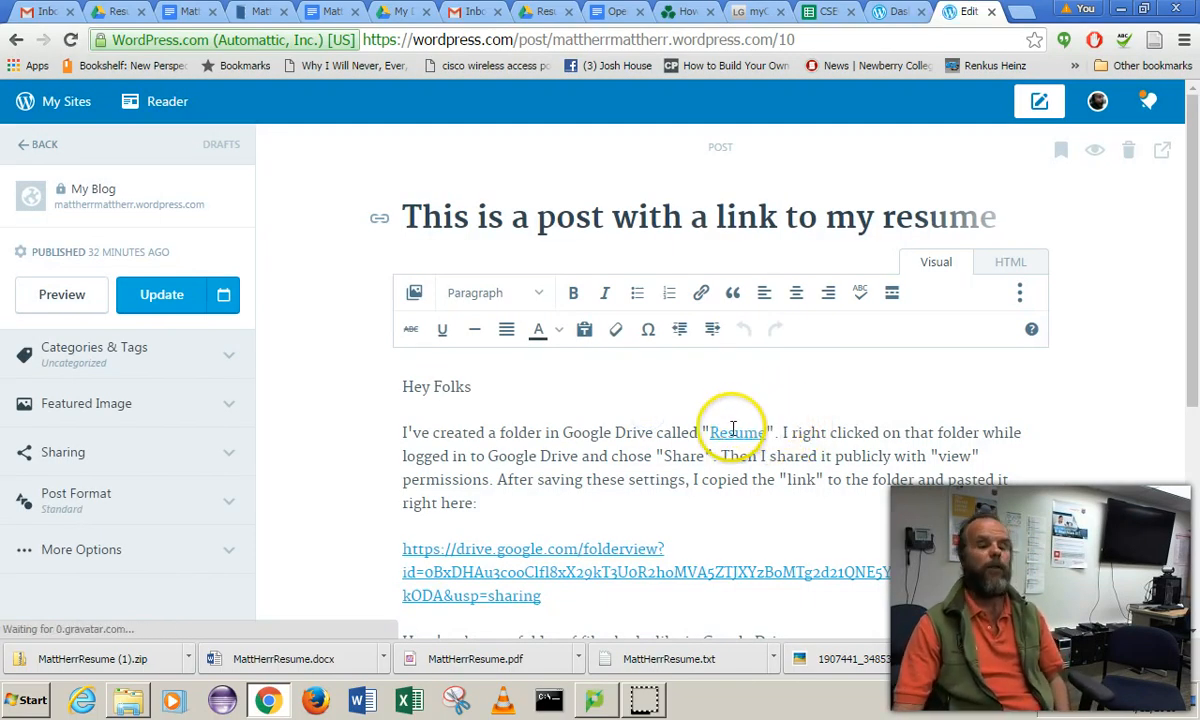
Examine the Resume link, the pasted folder address and the Google Drive screenshot in the post's content.
{"action": "left_click", "coordinate": [406, 387]}
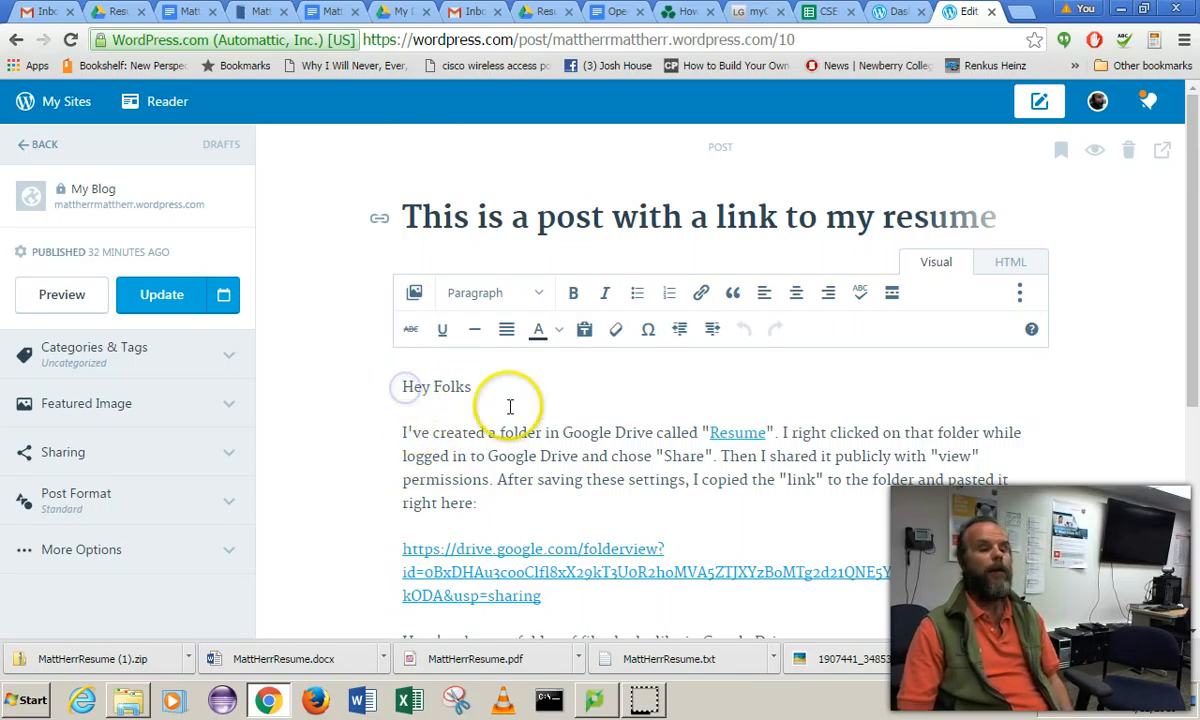
{"action": "scroll", "coordinate": [470, 481], "scroll_direction": "down", "scroll_amount": 2}
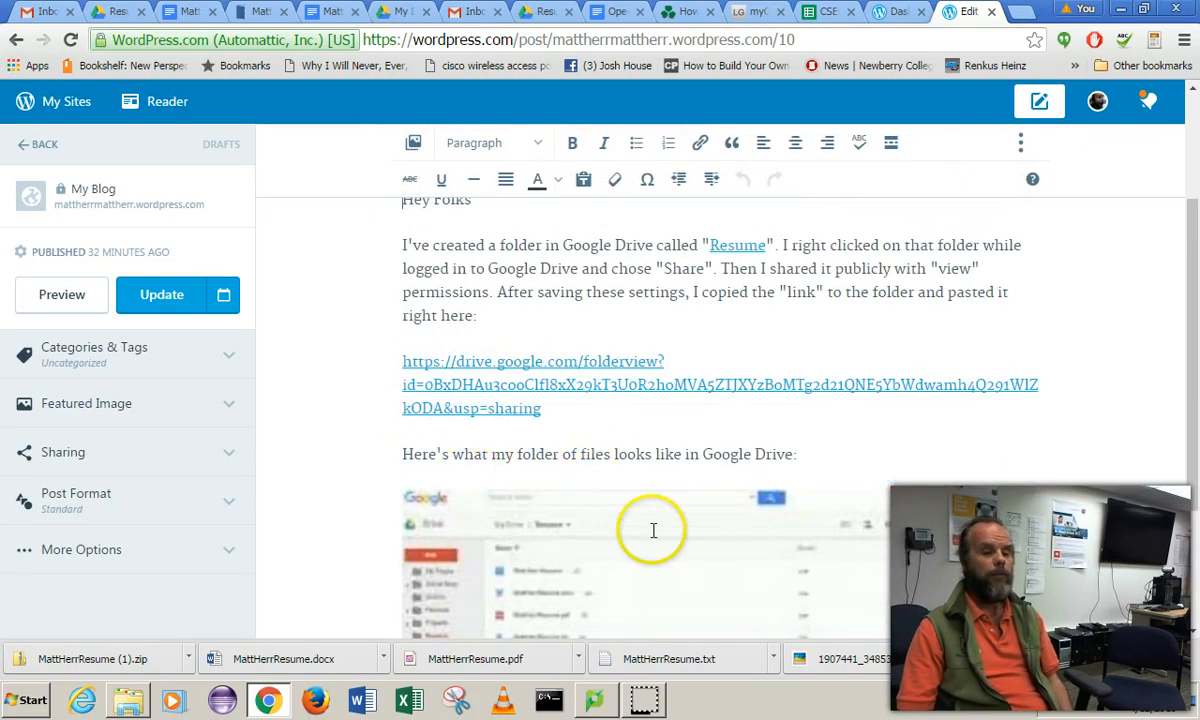
{"action": "left_click", "coordinate": [598, 526]}
{"action": "scroll", "coordinate": [703, 492], "scroll_direction": "up", "scroll_amount": 2}
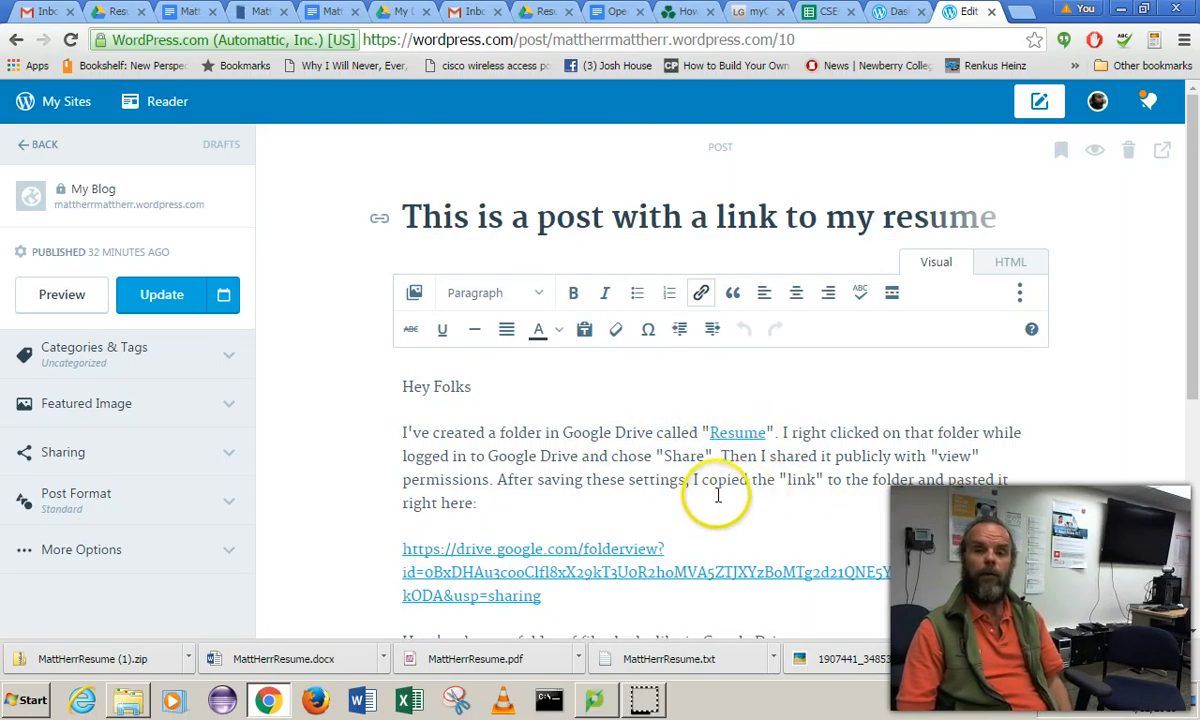
Switch to the Resume folder in Google Drive and open its advanced sharing settings.
{"action": "left_click", "coordinate": [108, 11]}
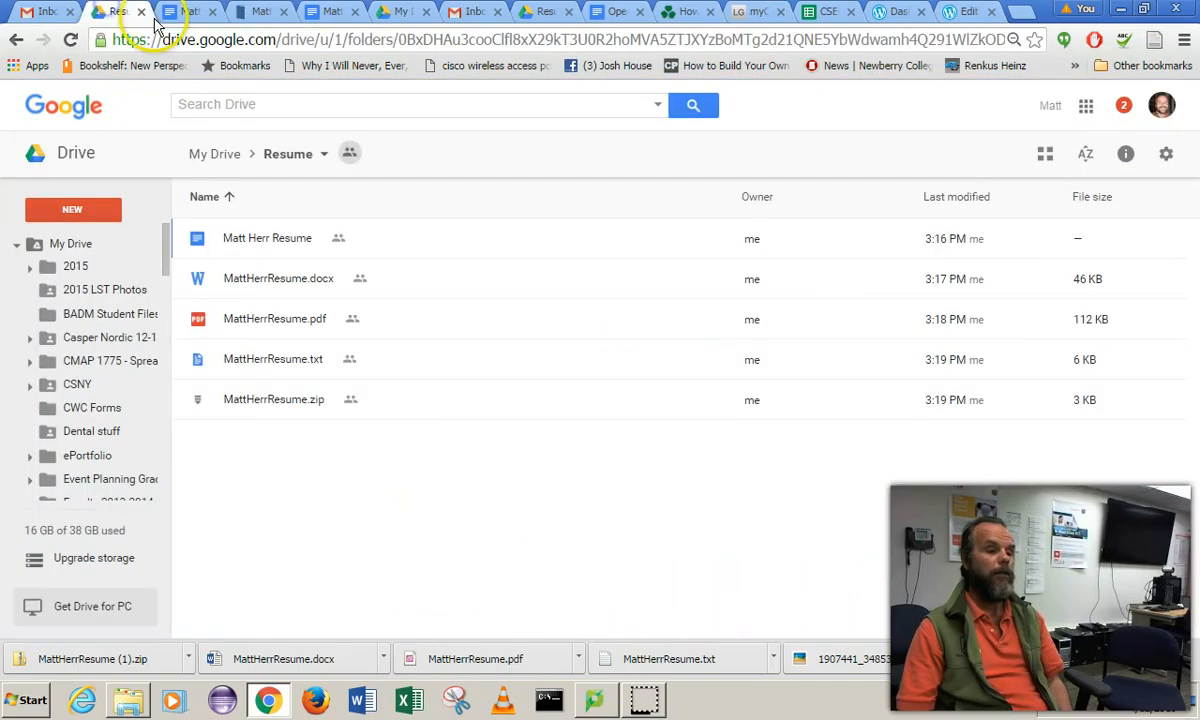
{"action": "left_click", "coordinate": [291, 158]}
{"action": "left_click", "coordinate": [299, 156]}
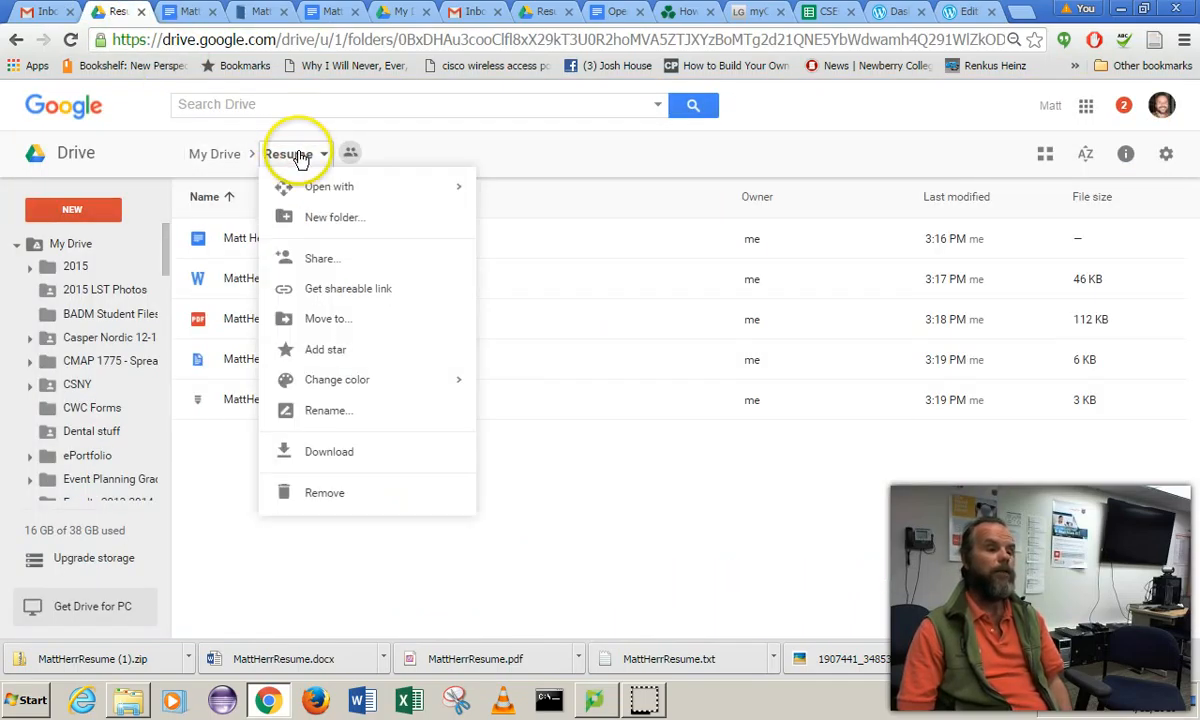
{"action": "left_click", "coordinate": [328, 264]}
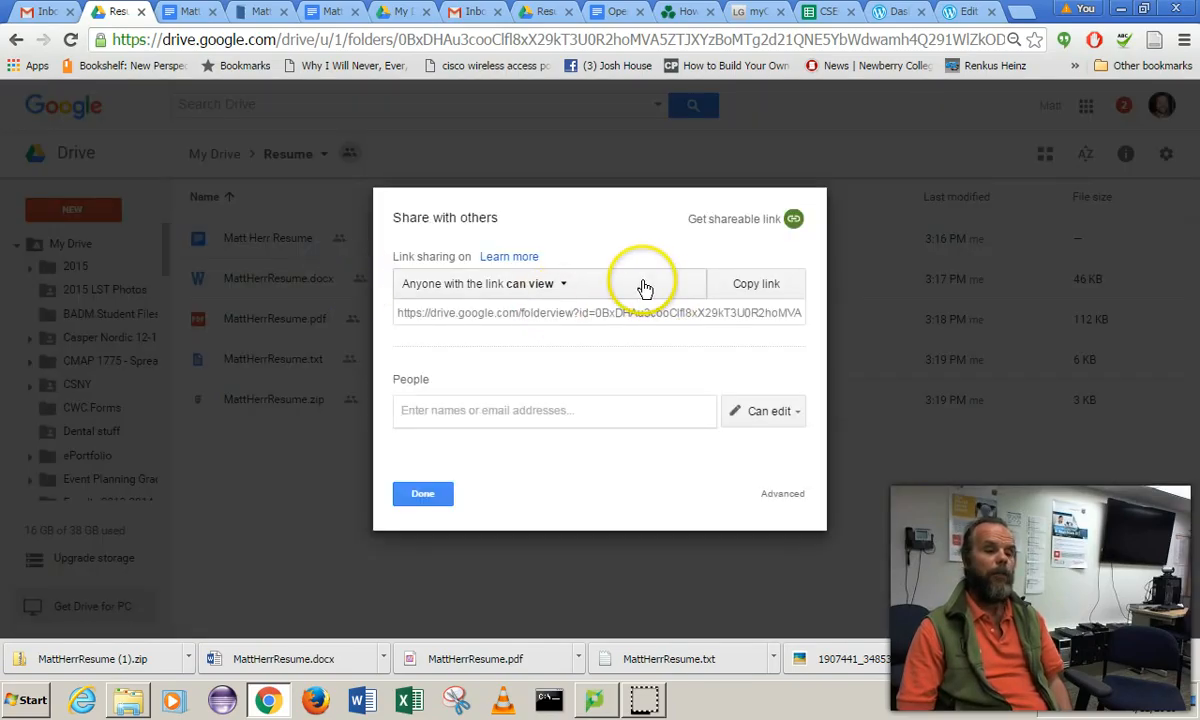
{"action": "left_click", "coordinate": [777, 496]}
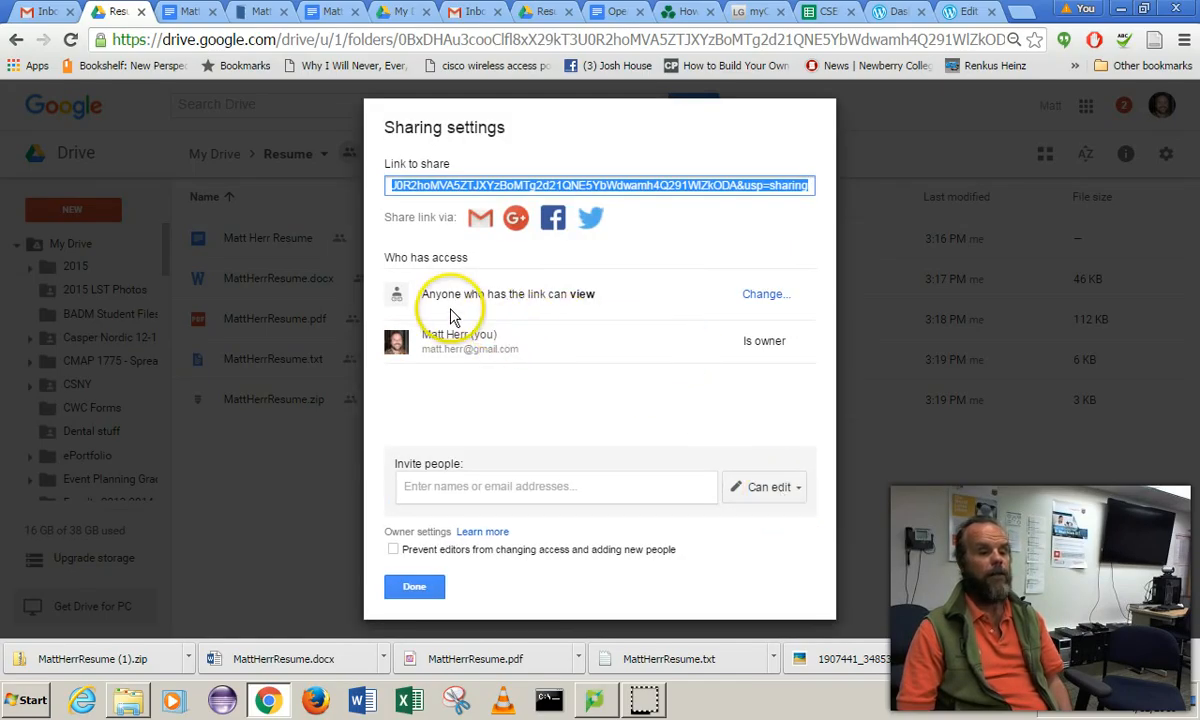
Set the Resume folder's link sharing to anyone with the link, with view access, and save it.
{"action": "left_click", "coordinate": [762, 296]}
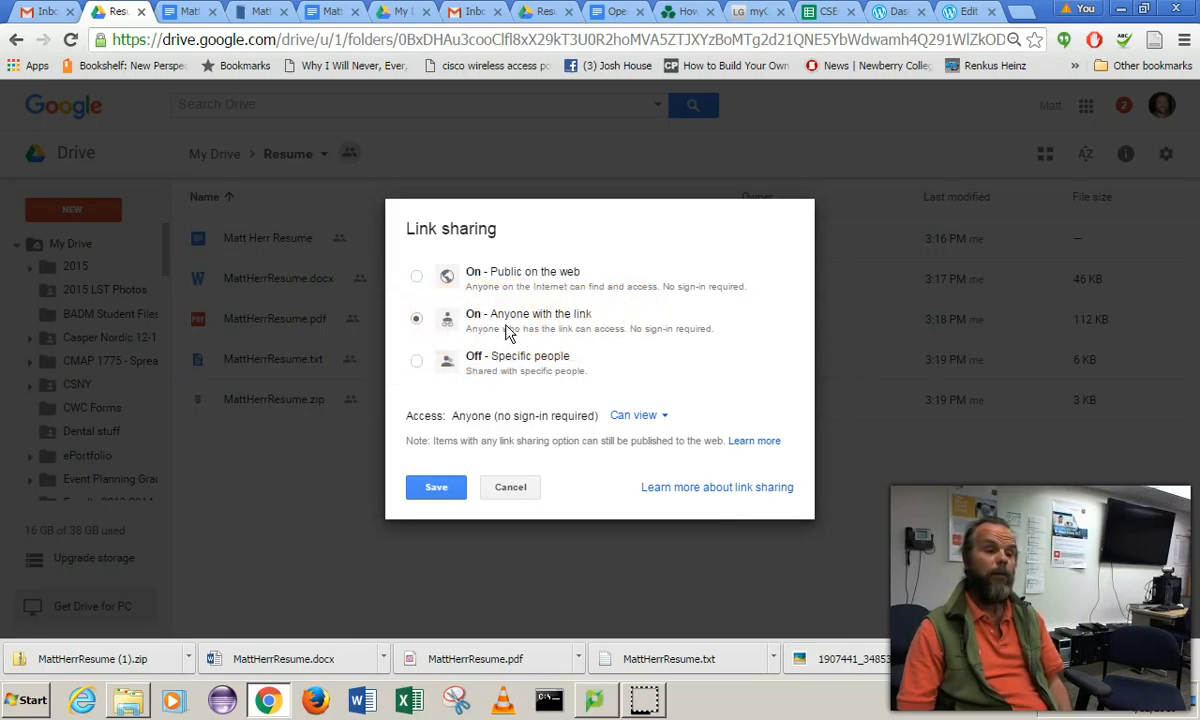
{"action": "left_click", "coordinate": [648, 415]}
{"action": "left_click", "coordinate": [648, 413]}
{"action": "left_click", "coordinate": [436, 490]}
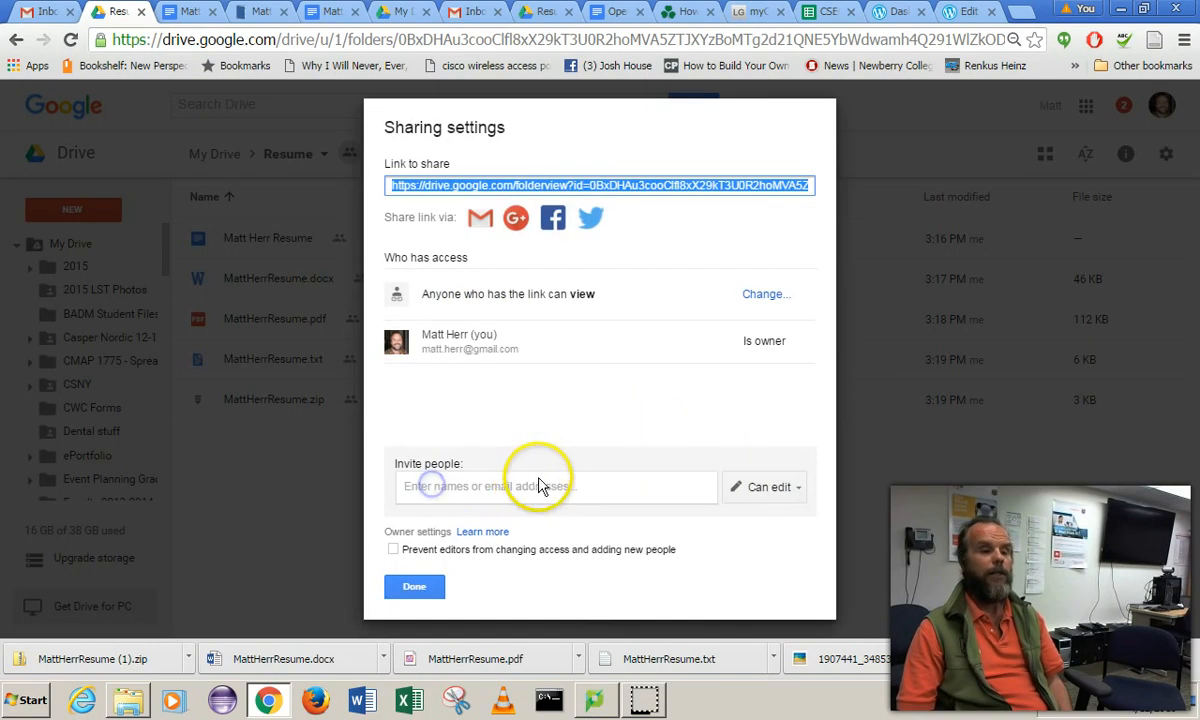
Copy the Resume folder's share link and finish the sharing settings.
{"action": "right_click", "coordinate": [577, 190]}
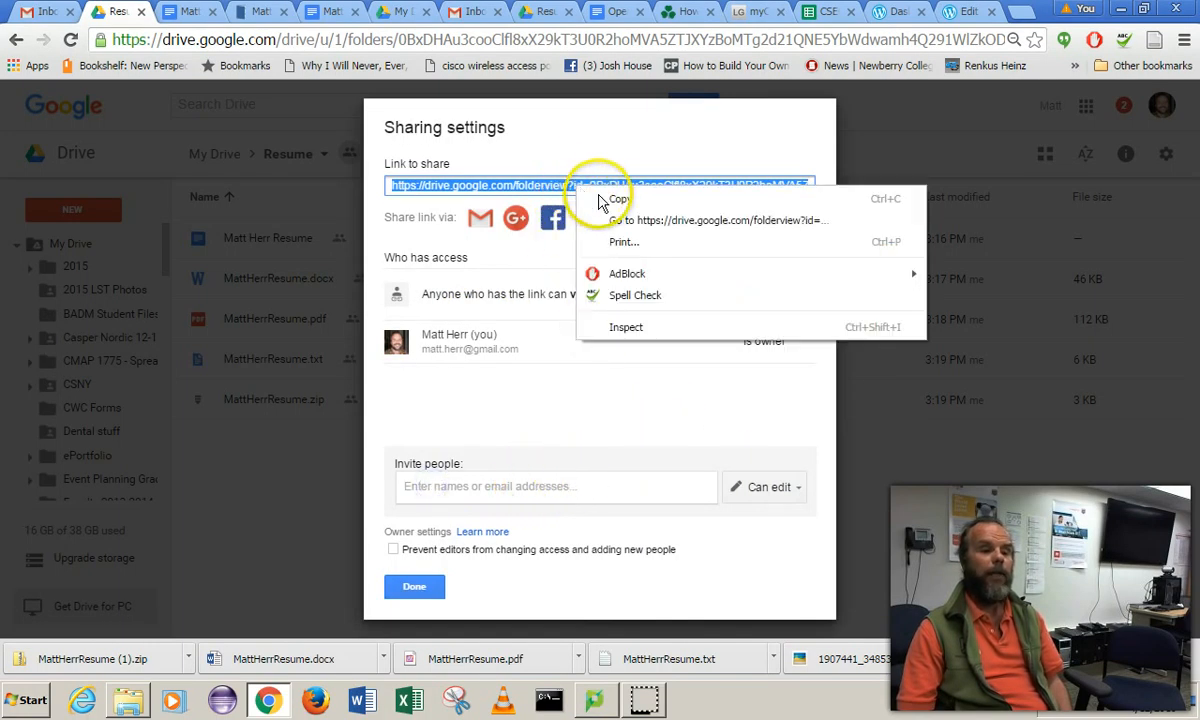
{"action": "left_click", "coordinate": [605, 200]}
{"action": "left_click", "coordinate": [404, 588]}
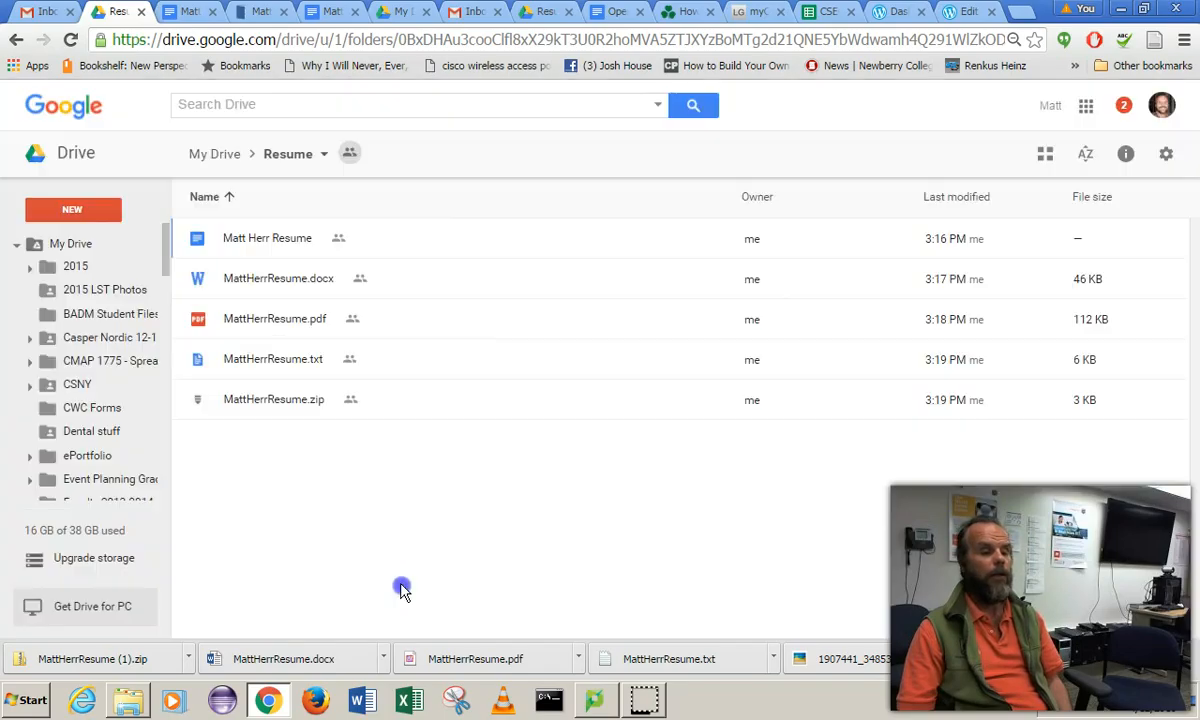
Return to the WordPress post editor and inspect the Resume link's target and the inserted Google Drive screenshot.
{"action": "left_click", "coordinate": [955, 12]}
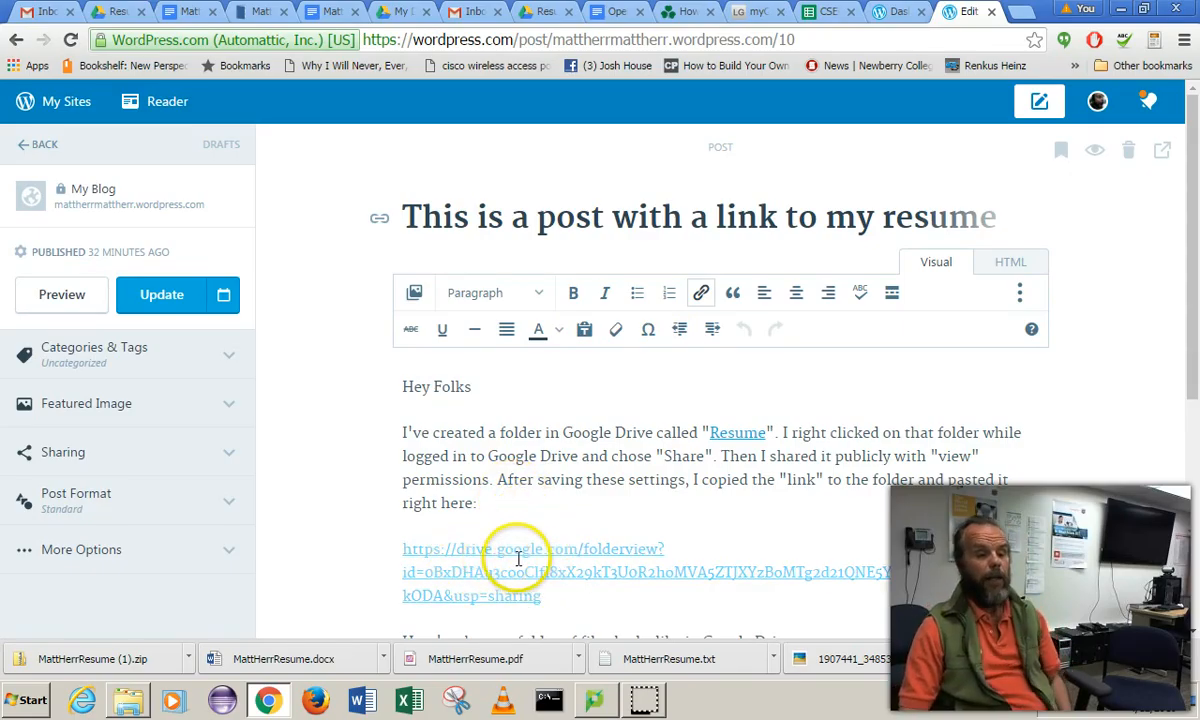
{"action": "left_click", "coordinate": [733, 436]}
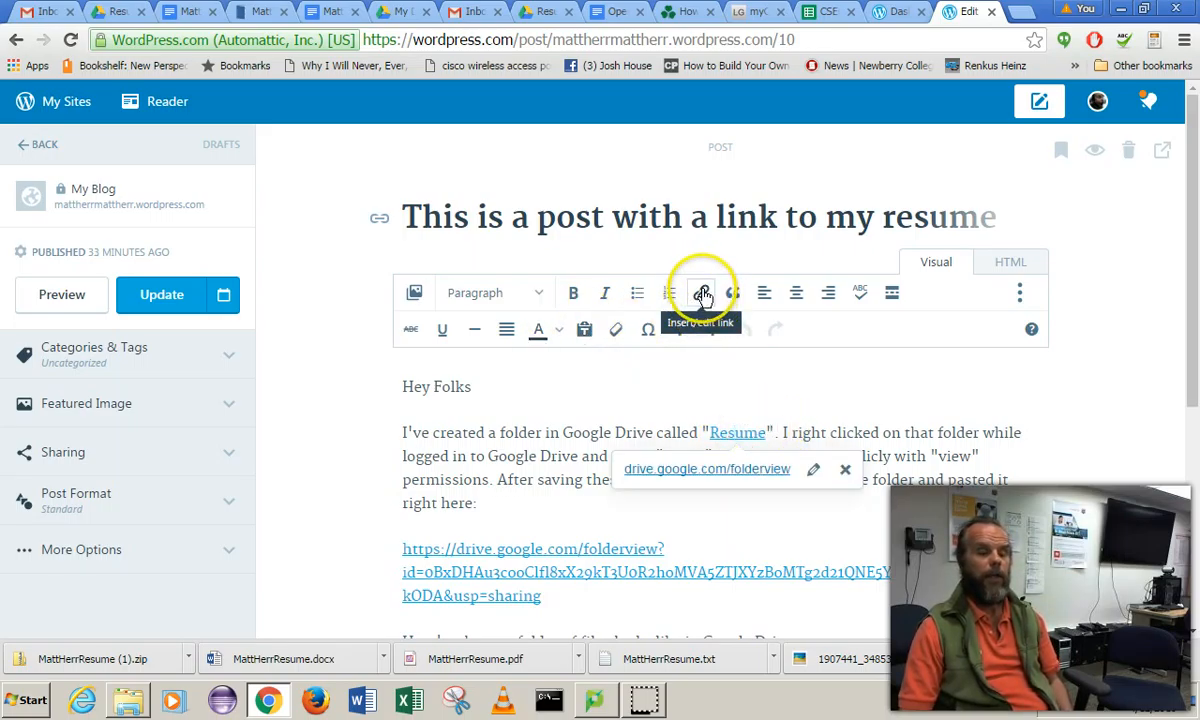
{"action": "left_click", "coordinate": [509, 517]}
{"action": "scroll", "coordinate": [601, 429], "scroll_direction": "down", "scroll_amount": 1}
{"action": "scroll", "coordinate": [601, 429], "scroll_direction": "down", "scroll_amount": 3}
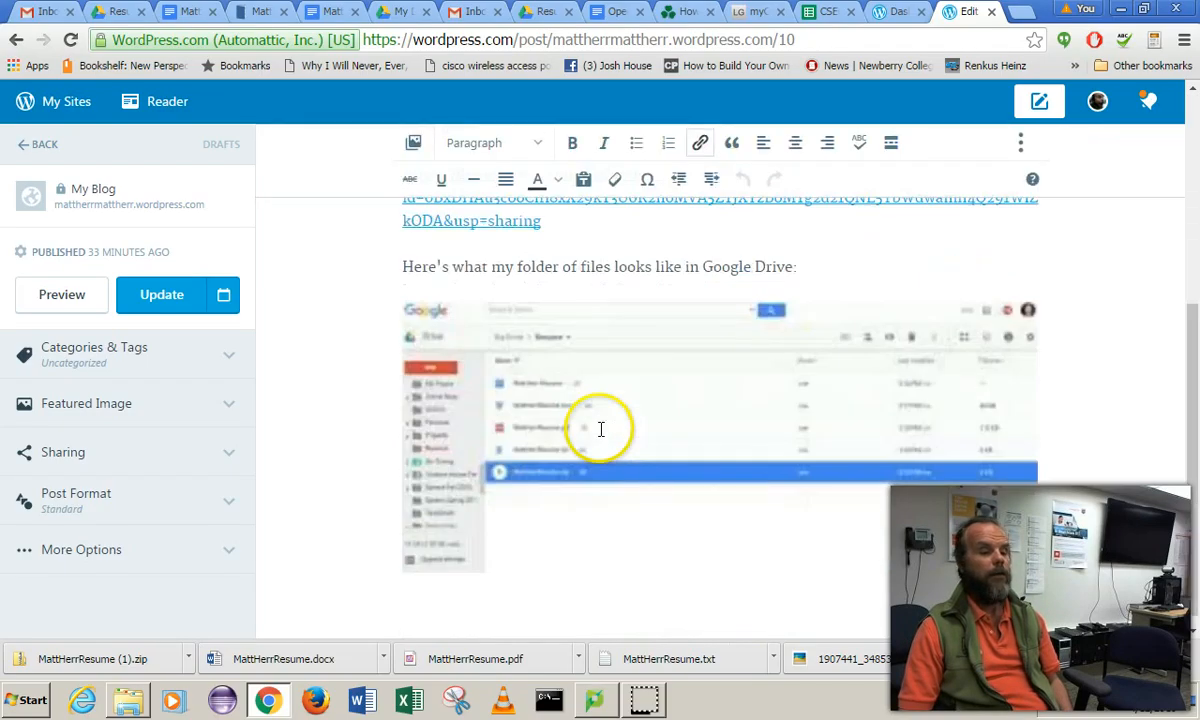
{"action": "left_click", "coordinate": [860, 421]}
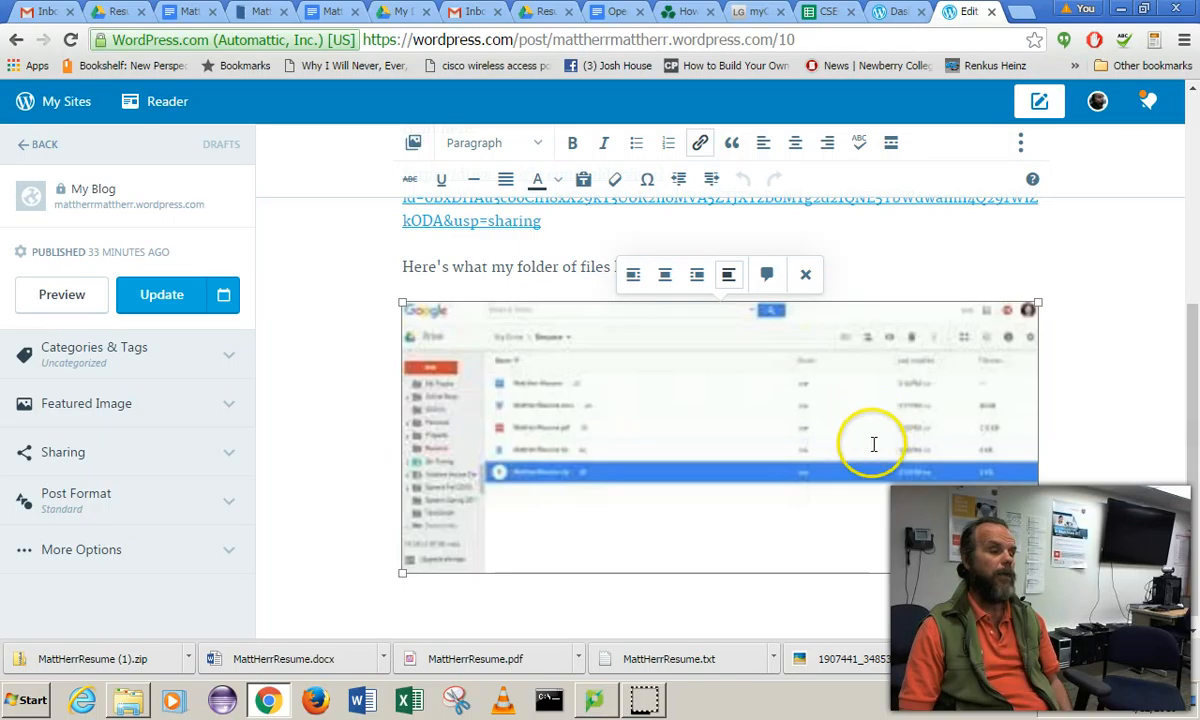
From the published blog post, open the shared Resume folder, view the plain-text resume and close its preview.
{"action": "left_click", "coordinate": [15, 40]}
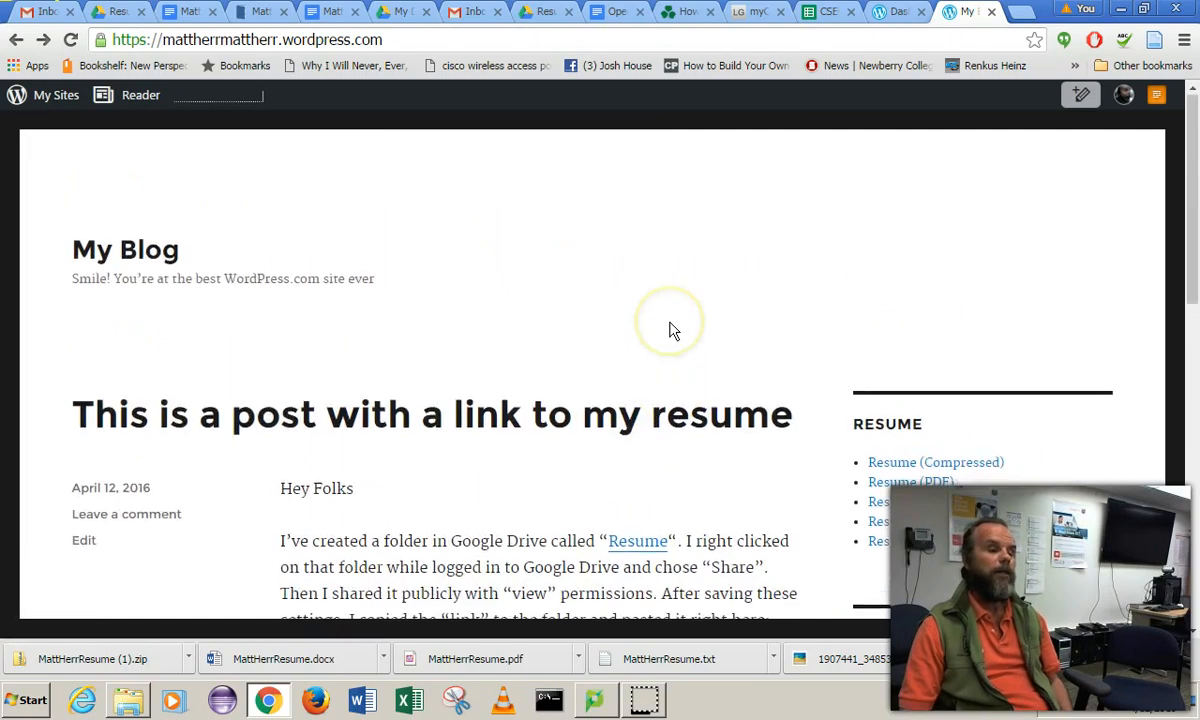
{"action": "left_click", "coordinate": [417, 398]}
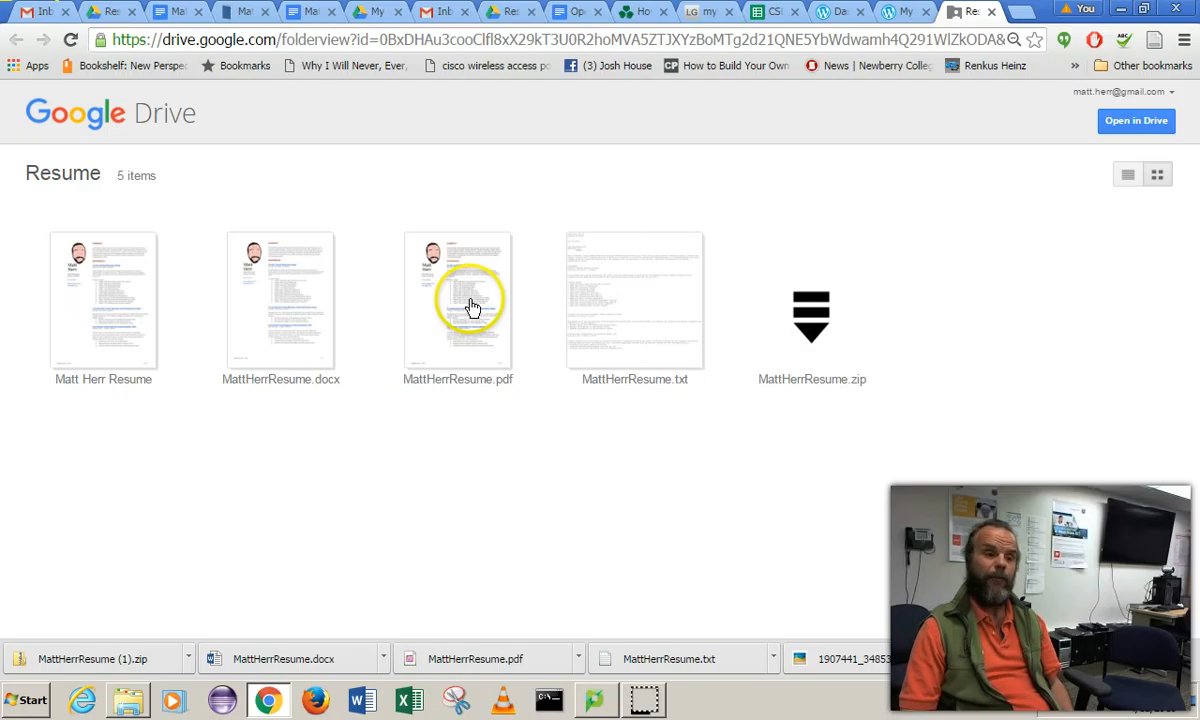
{"action": "left_click", "coordinate": [645, 335]}
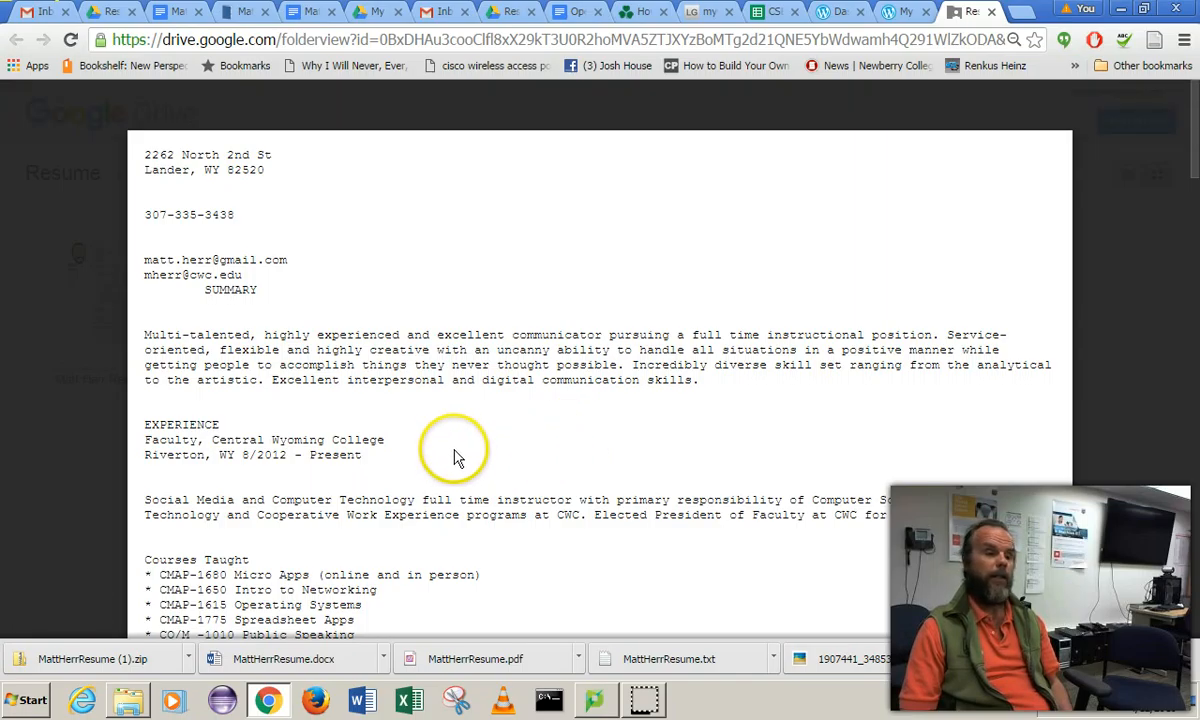
{"action": "scroll", "coordinate": [455, 458], "scroll_direction": "down", "scroll_amount": 4}
{"action": "scroll", "coordinate": [455, 458], "scroll_direction": "up", "scroll_amount": 4}
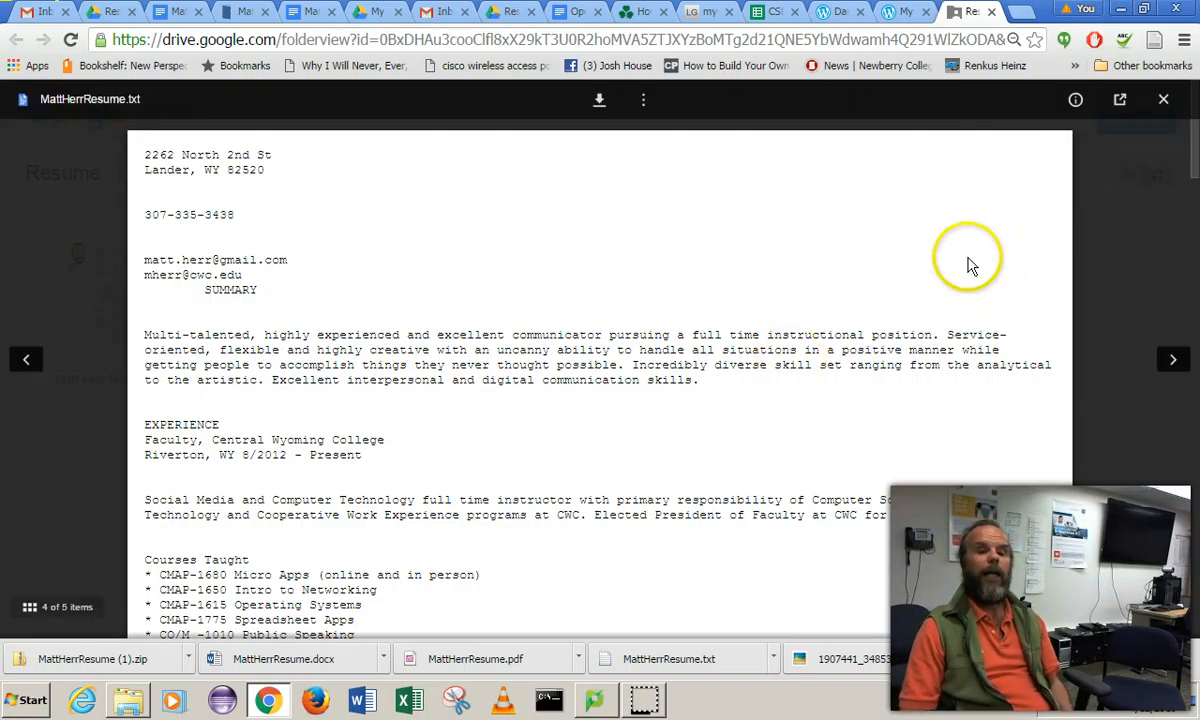
{"action": "left_click", "coordinate": [1164, 100]}
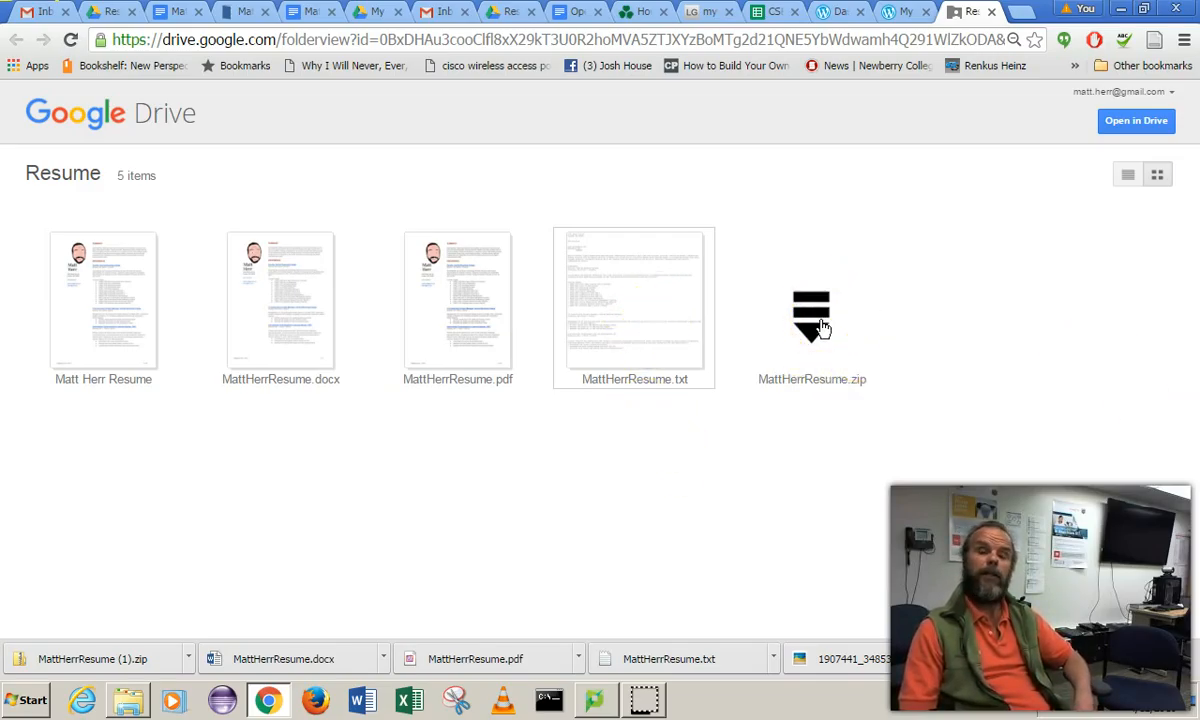
Go back to the blog's front page and look over the resume post, its folder screenshot and the Resume link list.
{"action": "left_click", "coordinate": [897, 12]}
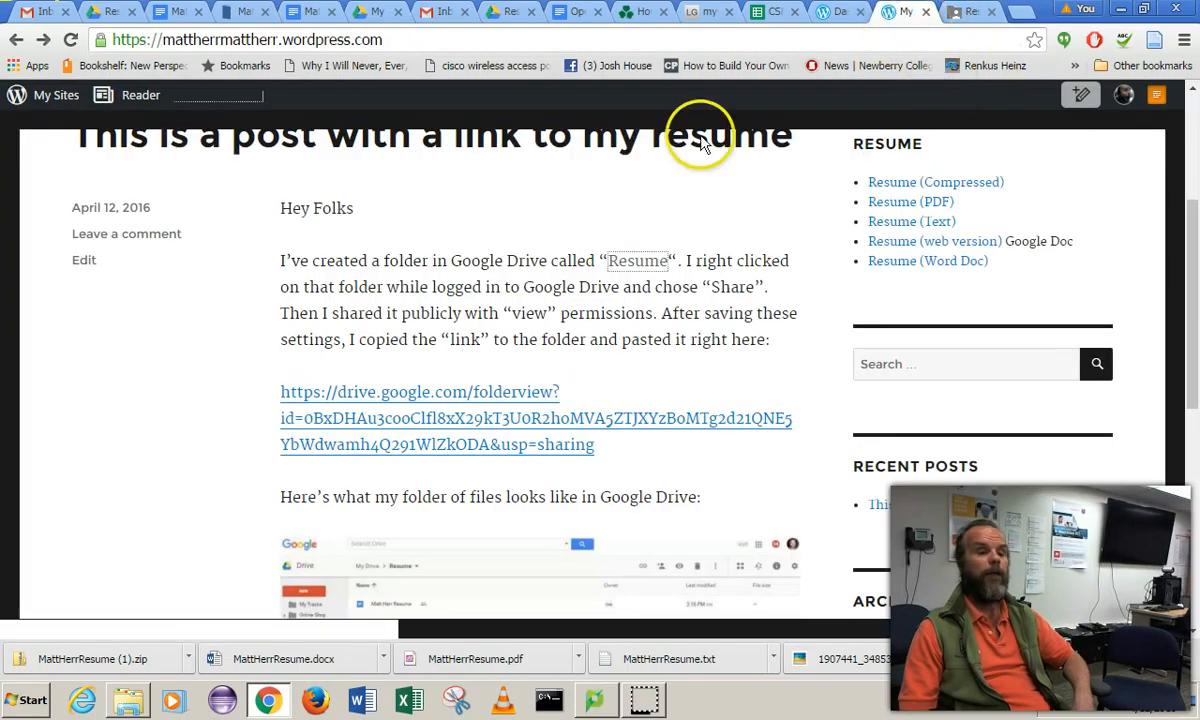
{"action": "scroll", "coordinate": [420, 337], "scroll_direction": "up", "scroll_amount": 3}
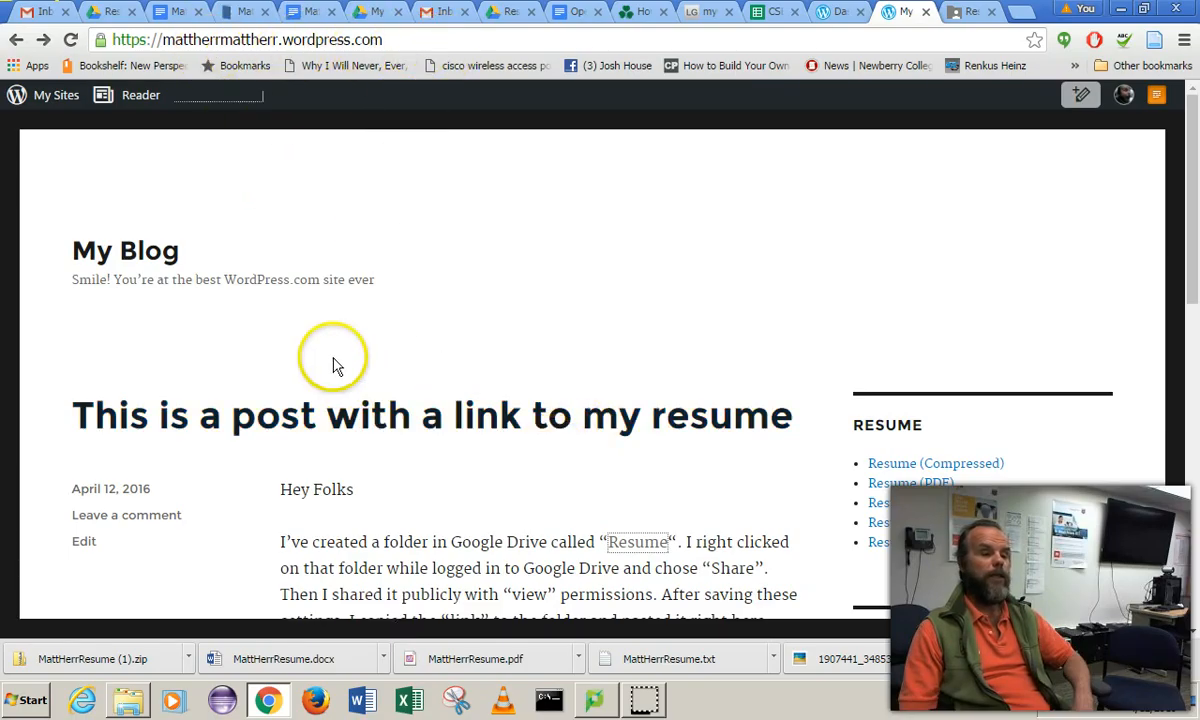
{"action": "scroll", "coordinate": [335, 362], "scroll_direction": "down", "scroll_amount": 3}
{"action": "scroll", "coordinate": [310, 255], "scroll_direction": "down", "scroll_amount": 4}
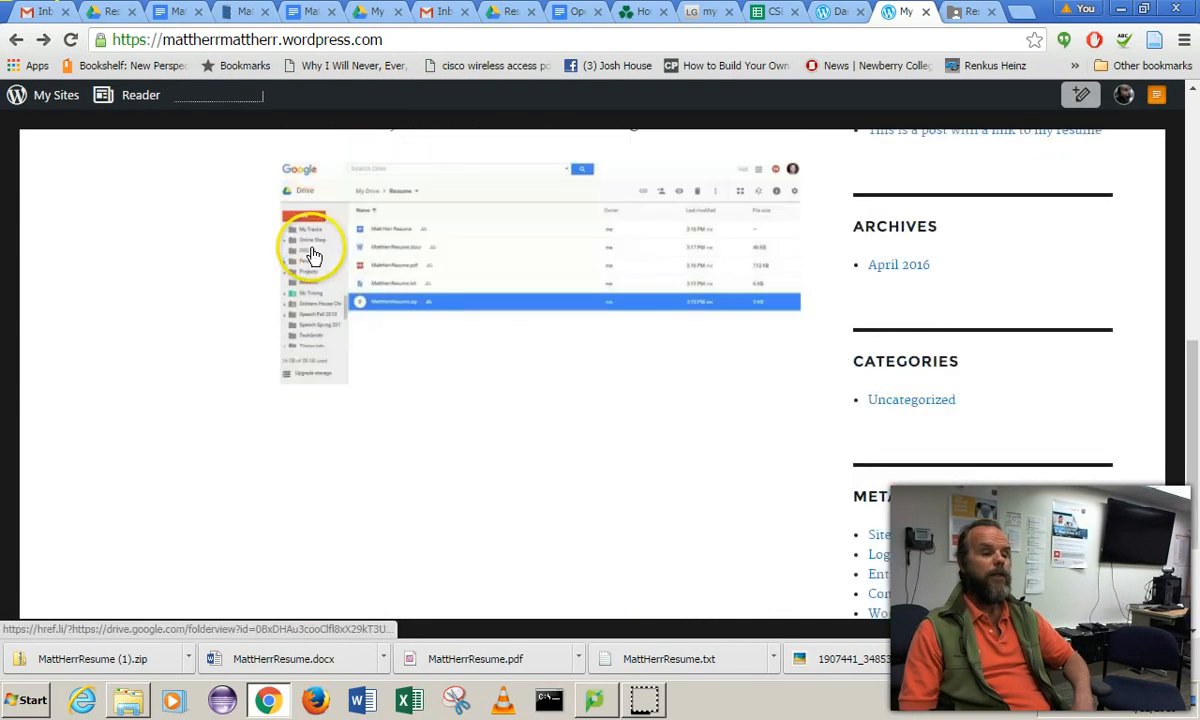
{"action": "scroll", "coordinate": [325, 445], "scroll_direction": "up", "scroll_amount": 7}
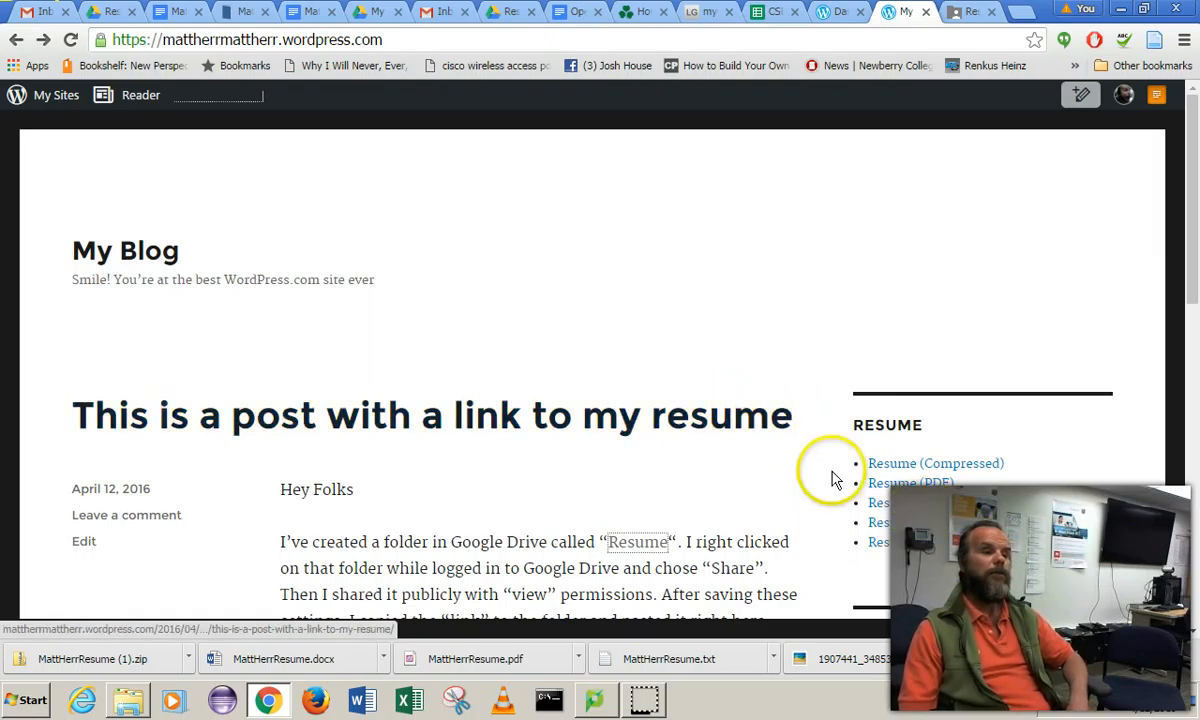
Open the blog's admin dashboard by extending its web address with /wp-admin/.
{"action": "left_click", "coordinate": [440, 39]}
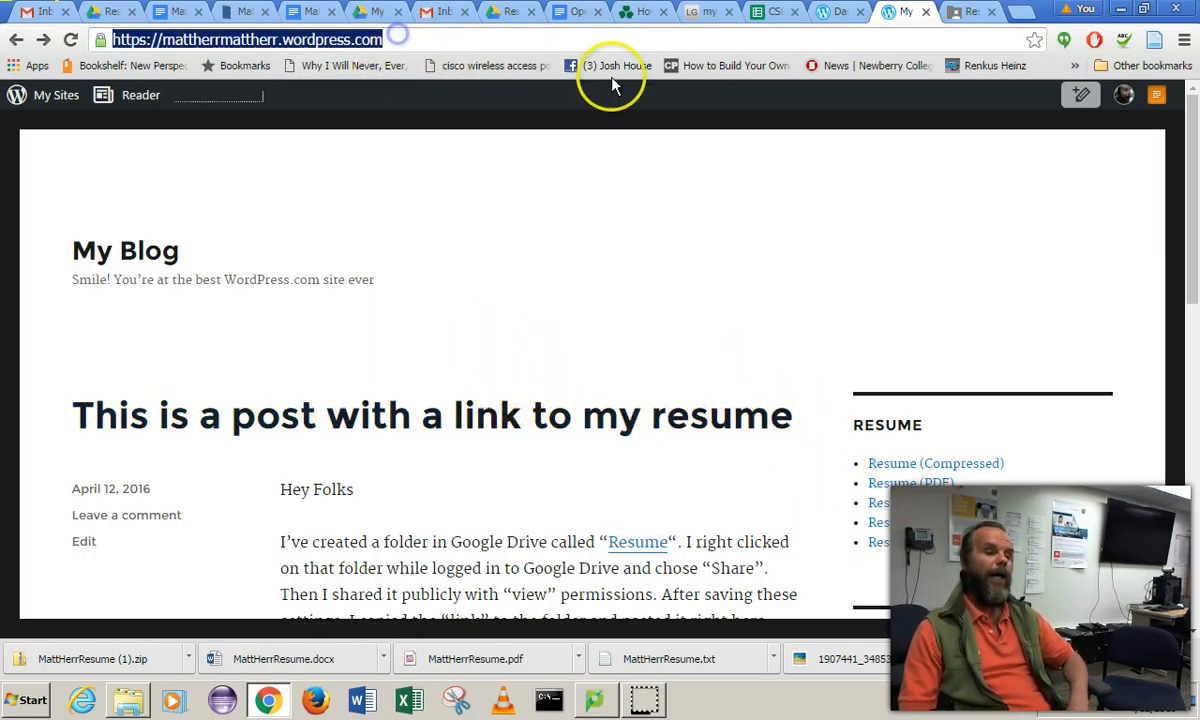
{"action": "left_click", "coordinate": [531, 45]}
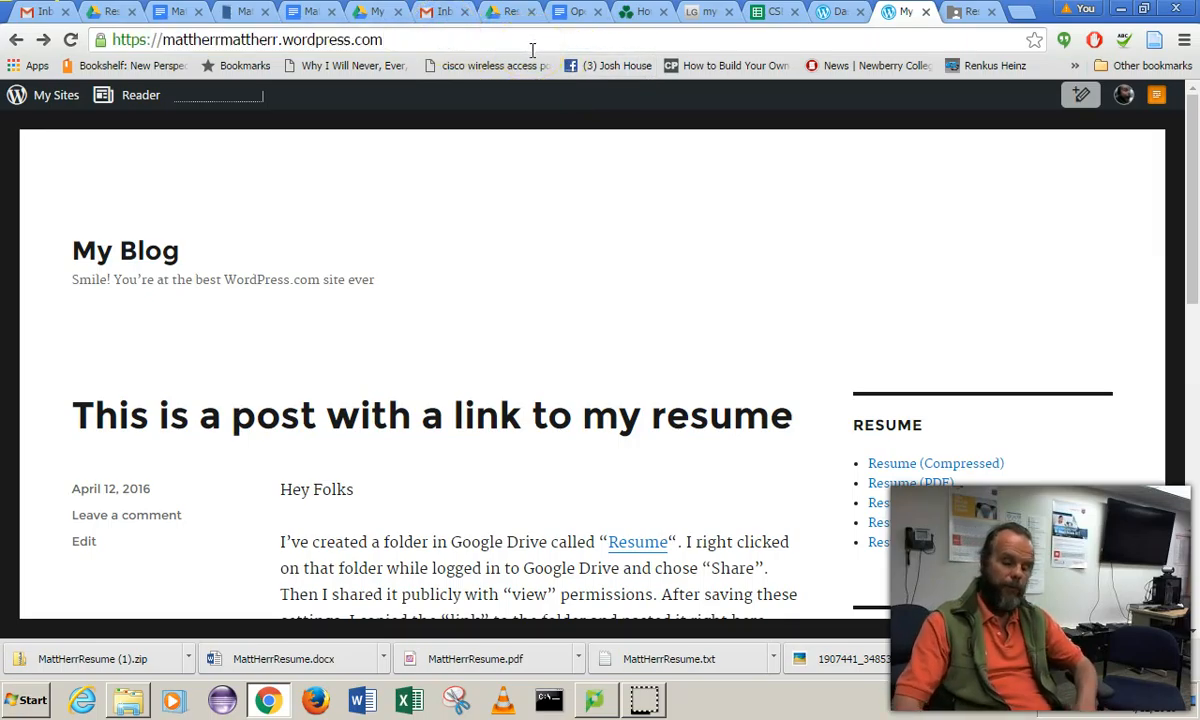
{"action": "type", "text": "/"}
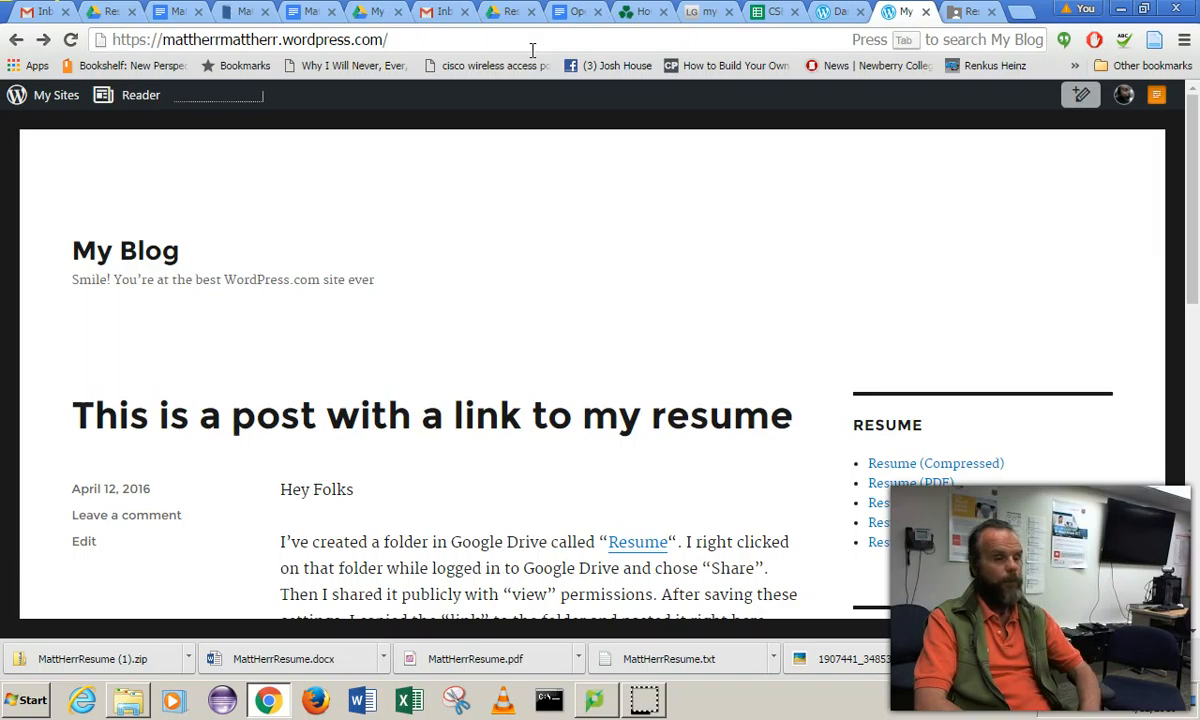
{"action": "type", "text": "wp"}
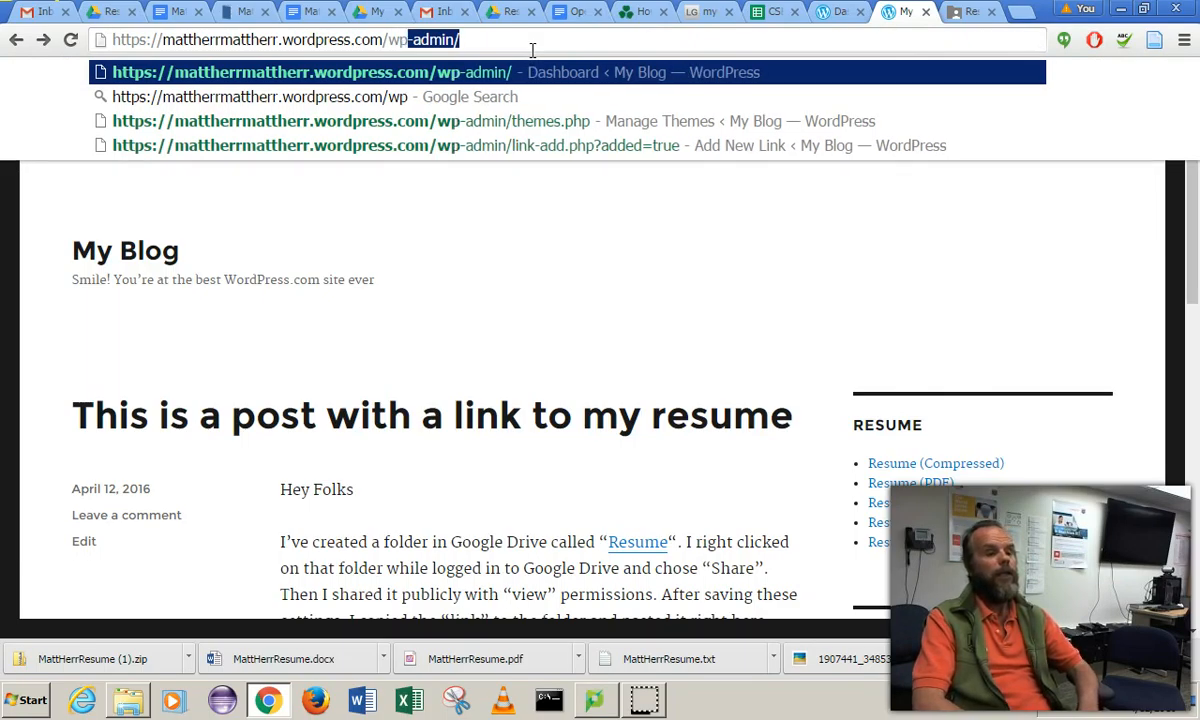
{"action": "key", "text": "Return"}
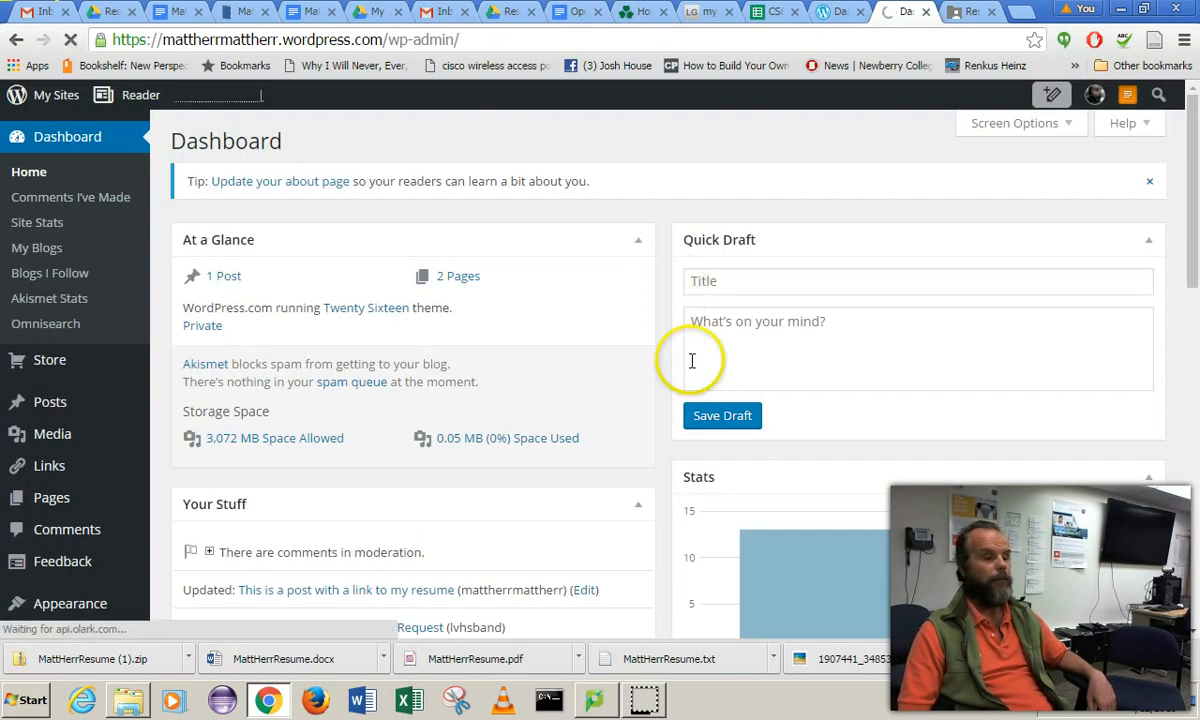
View the form for adding a new link, followed by the blog's link categories.
{"action": "mouse_move", "coordinate": [64, 470]}
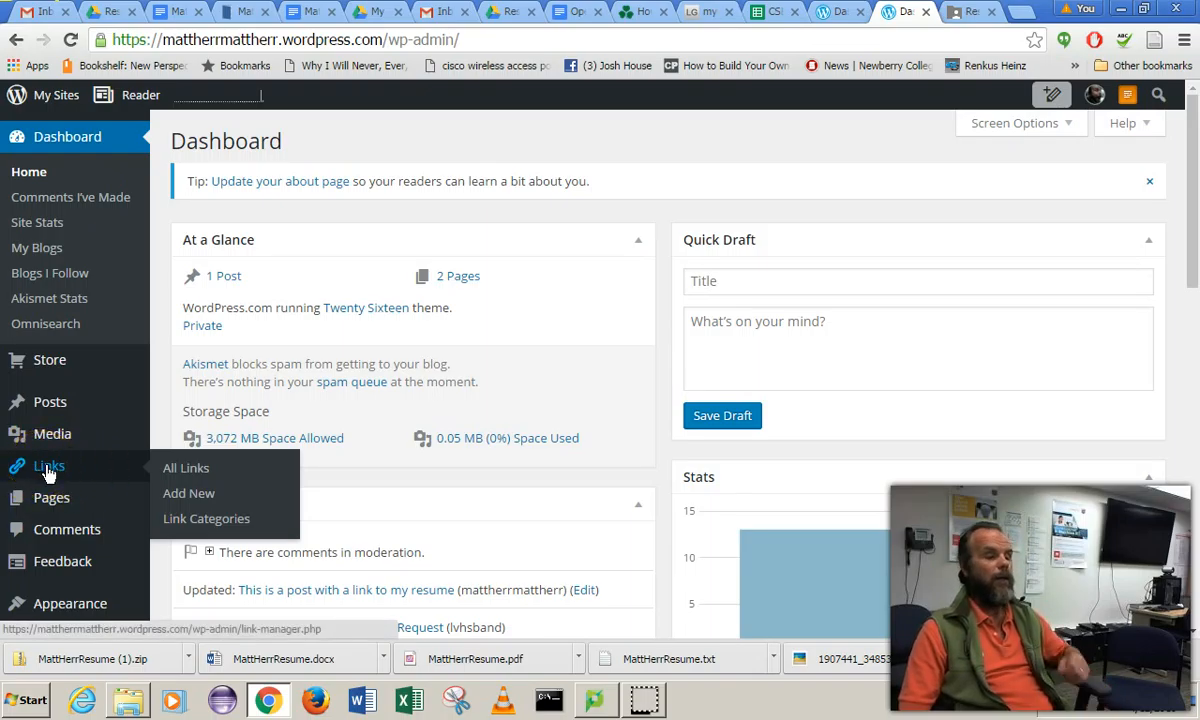
{"action": "left_click", "coordinate": [193, 495]}
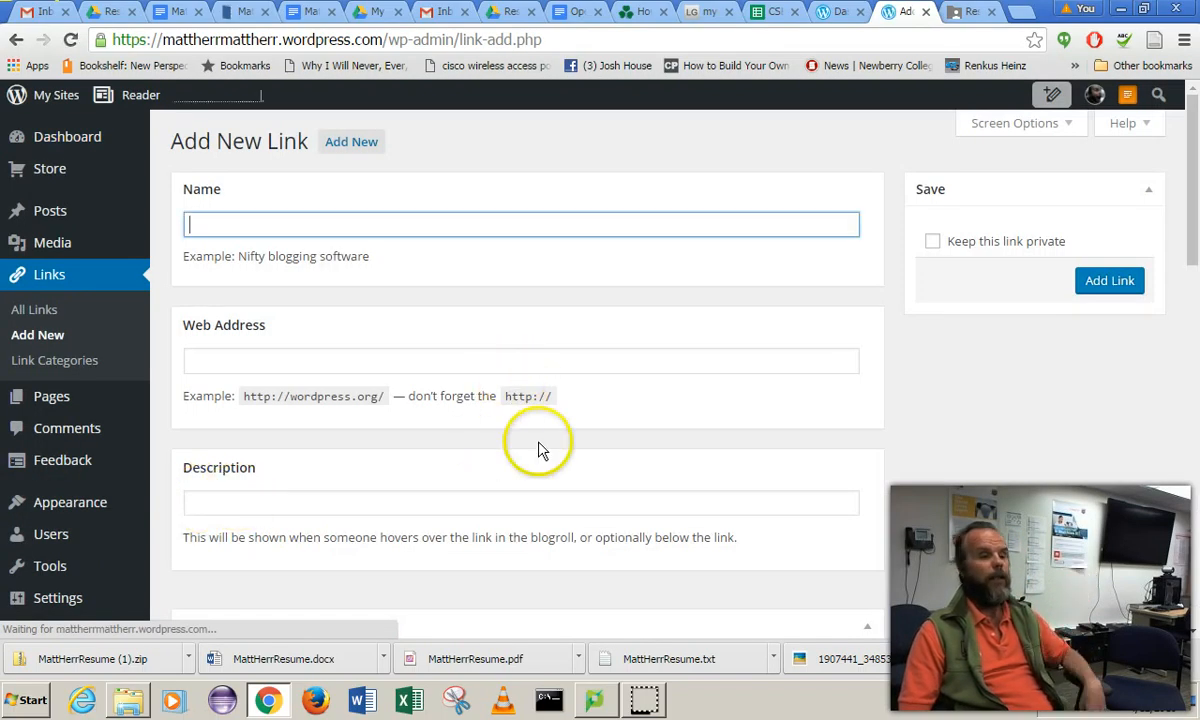
{"action": "left_click", "coordinate": [52, 360]}
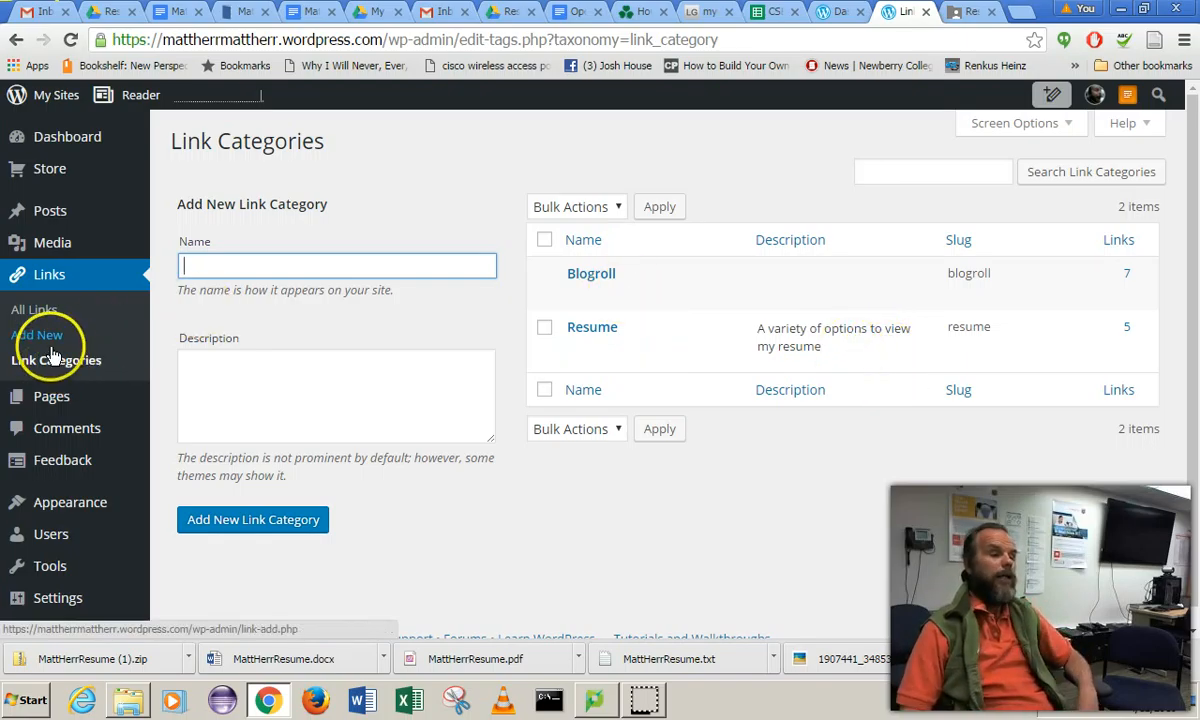
In the list of all links, find the Resume entries, open Resume (PDF) for editing and select its web address.
{"action": "left_click", "coordinate": [33, 309]}
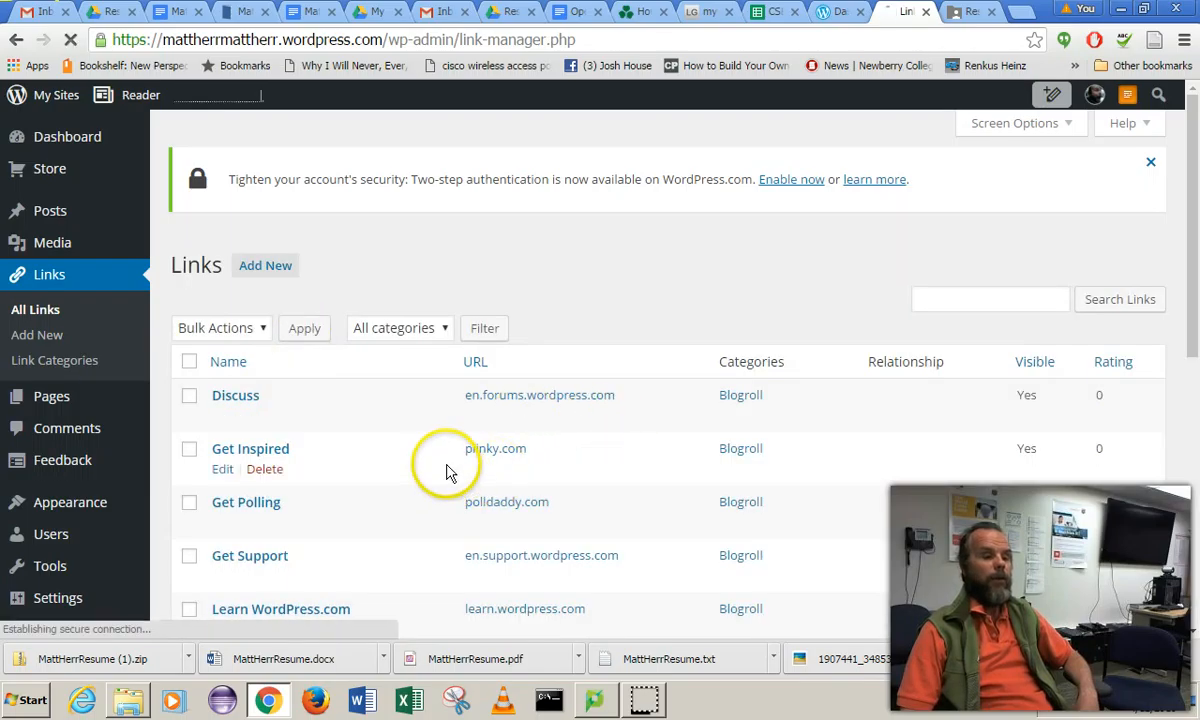
{"action": "scroll", "coordinate": [447, 472], "scroll_direction": "down", "scroll_amount": 5}
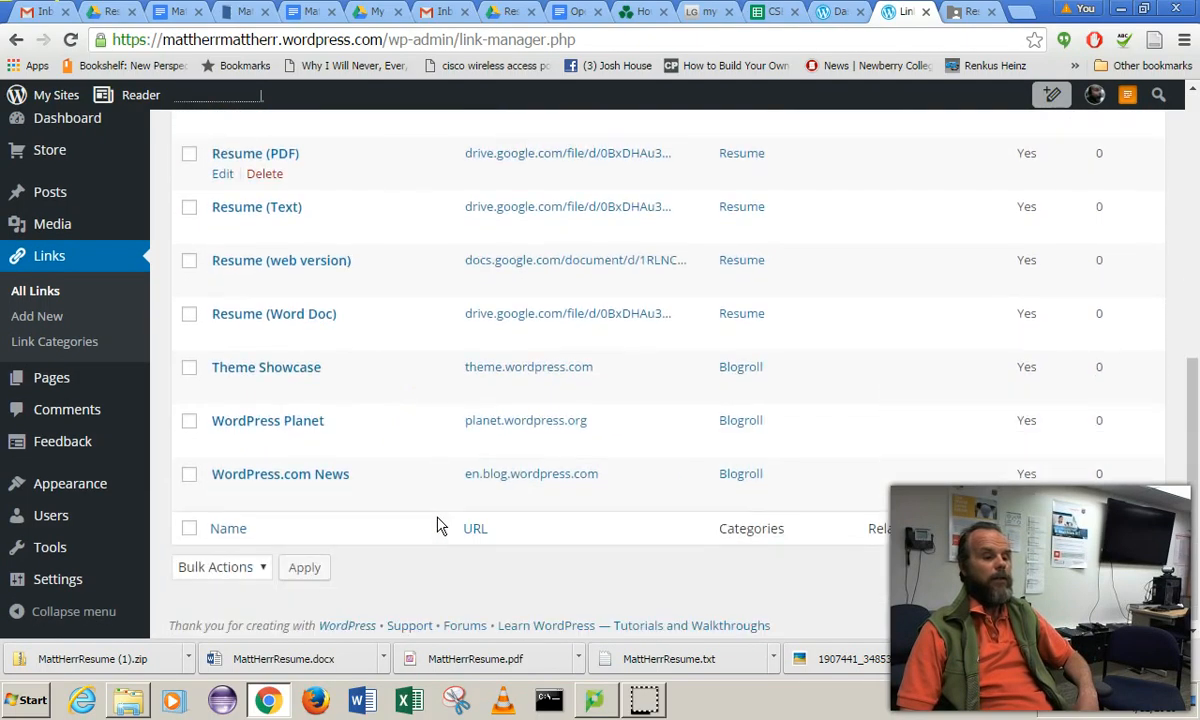
{"action": "scroll", "coordinate": [440, 525], "scroll_direction": "up", "scroll_amount": 5}
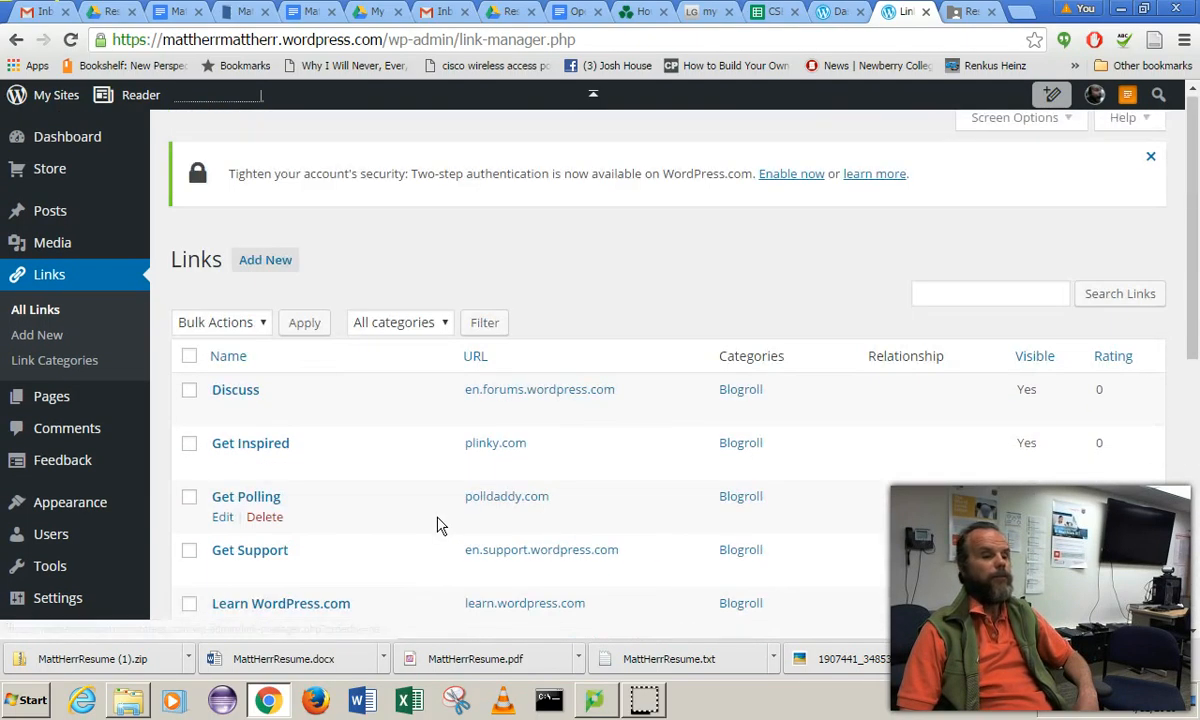
{"action": "scroll", "coordinate": [439, 525], "scroll_direction": "down", "scroll_amount": 5}
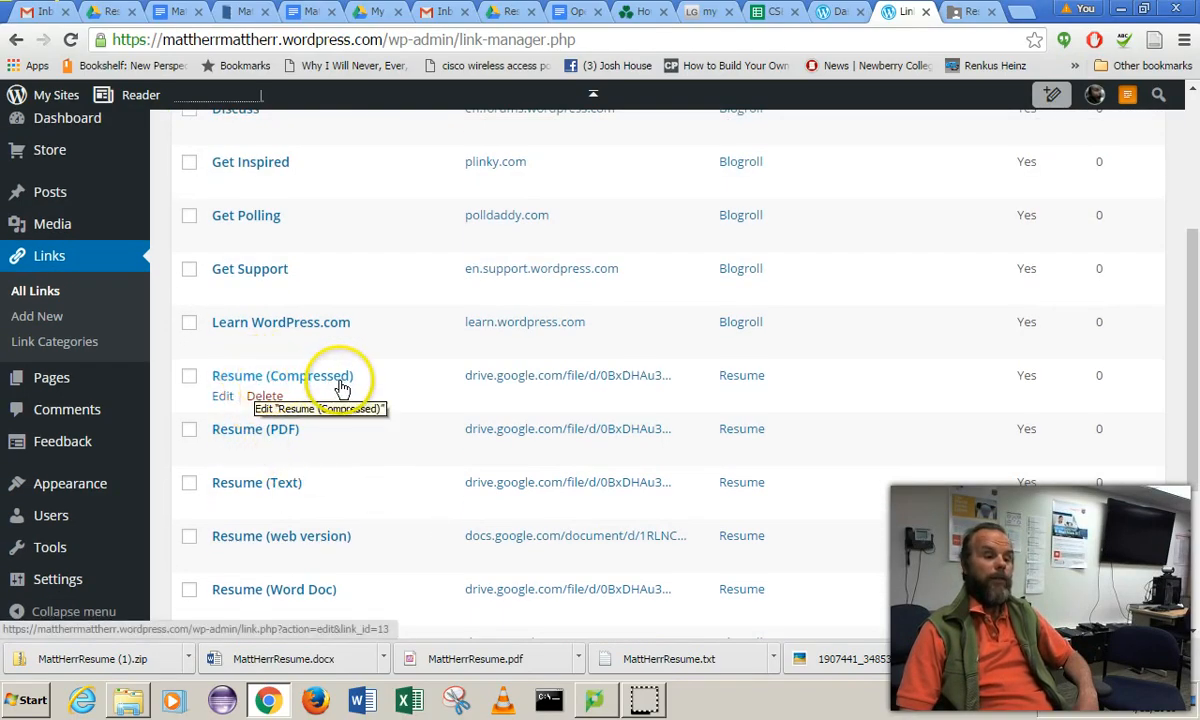
{"action": "left_click", "coordinate": [222, 452]}
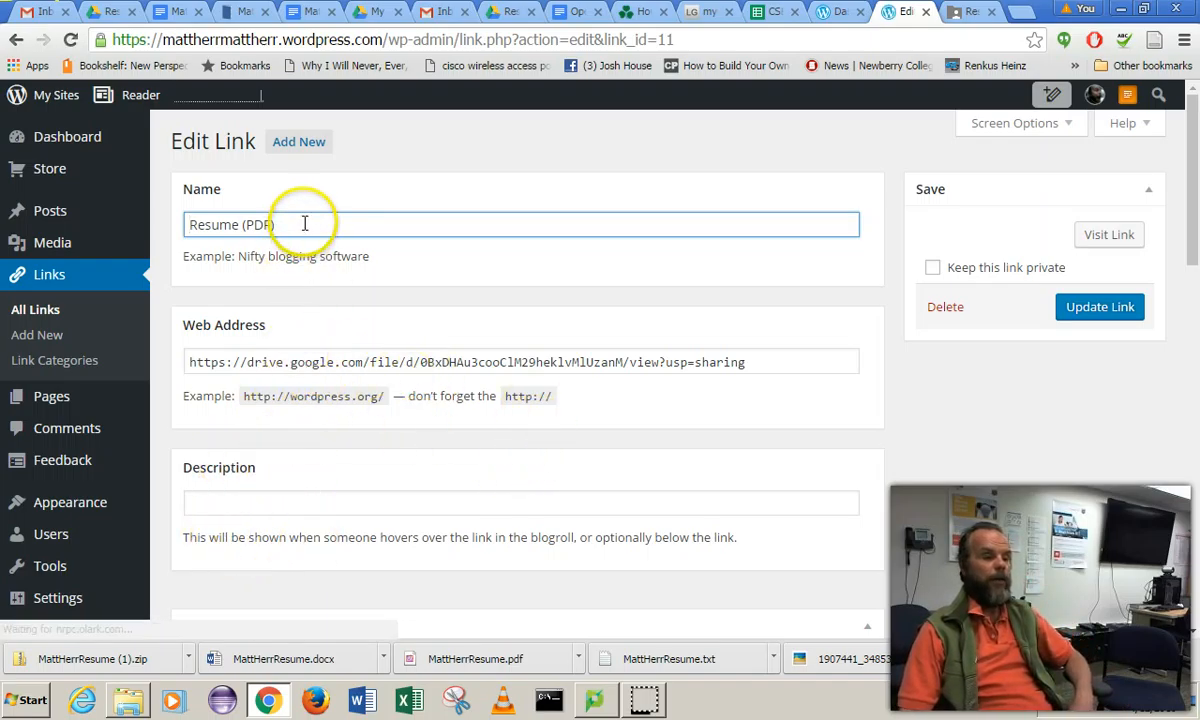
{"action": "left_click_drag", "start_coordinate": [750, 364], "coordinate": [123, 353]}
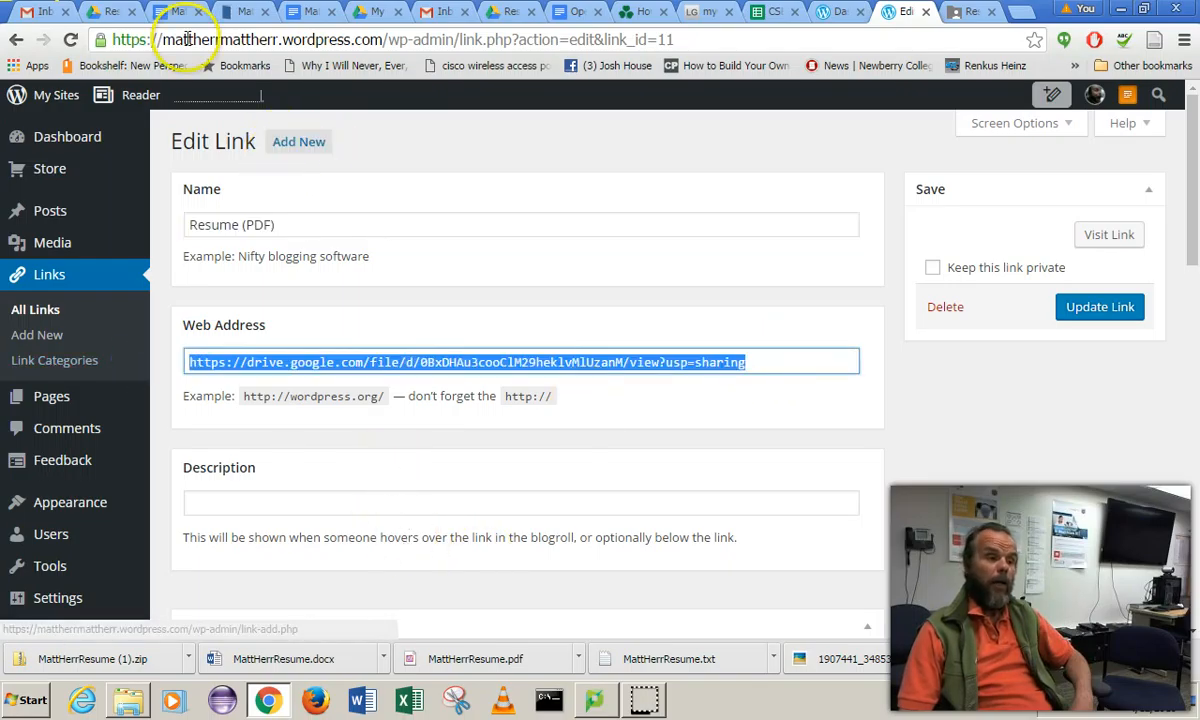
Switch to the Resume folder in Google Drive and copy the share link from the Google Docs resume's advanced sharing settings.
{"action": "left_click", "coordinate": [105, 16]}
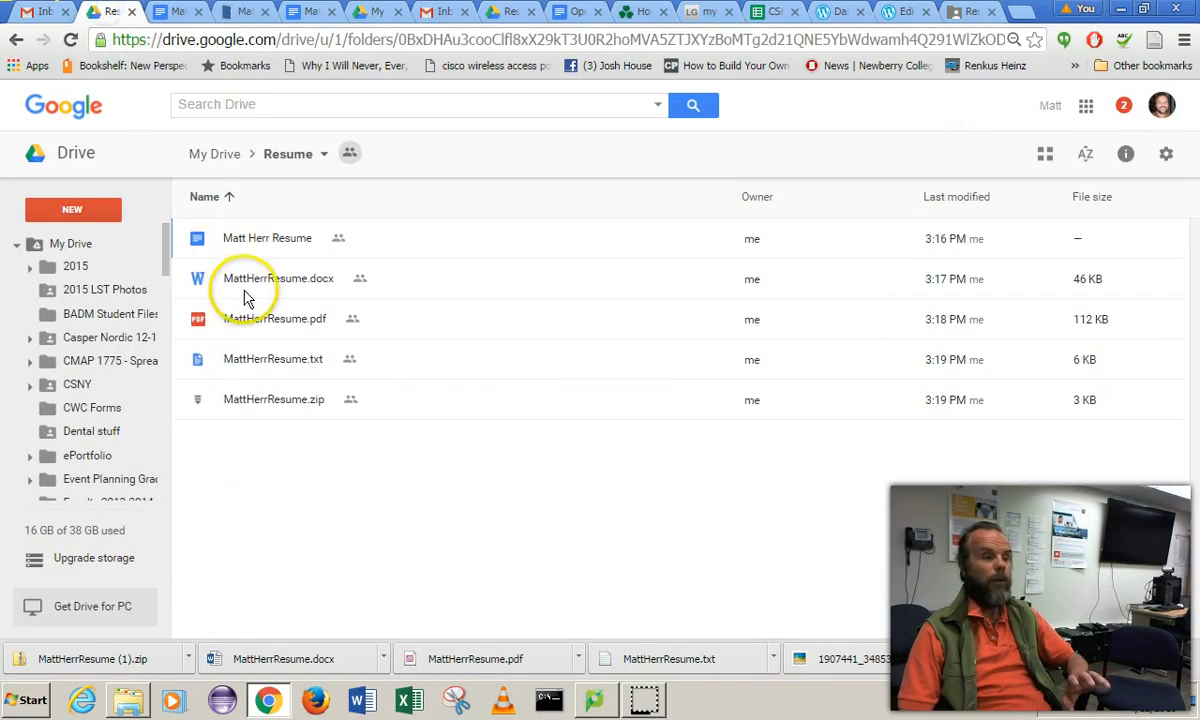
{"action": "right_click", "coordinate": [293, 241]}
{"action": "left_click", "coordinate": [357, 343]}
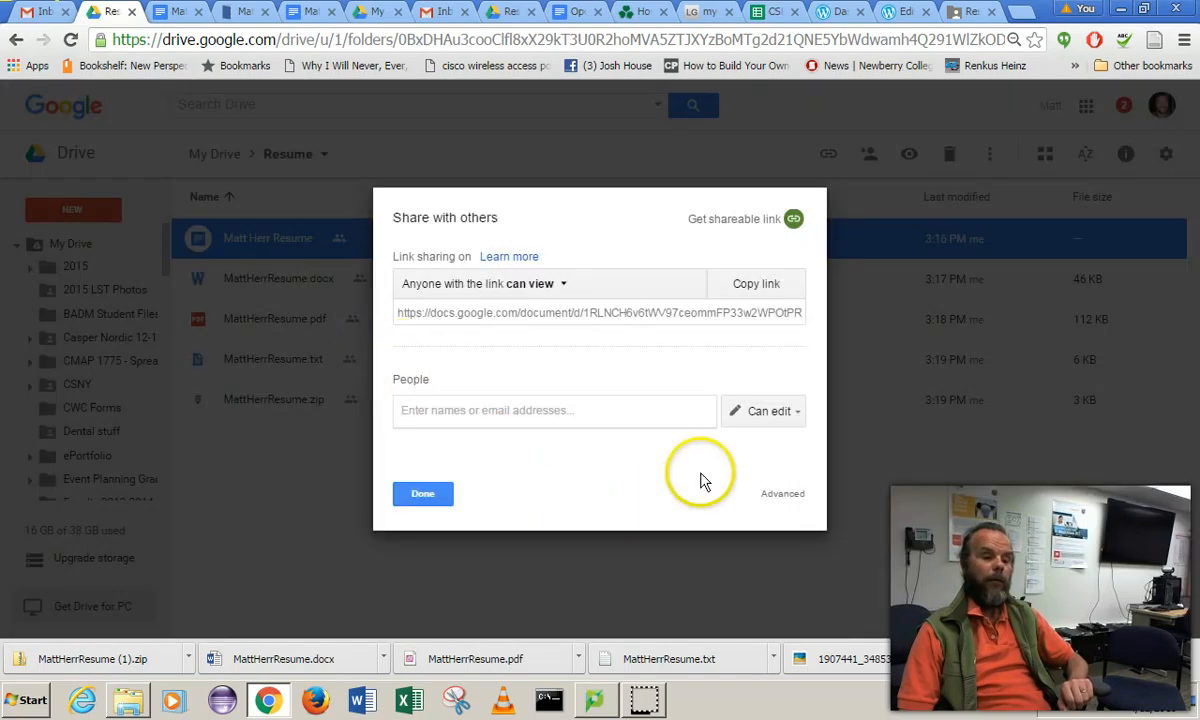
{"action": "left_click", "coordinate": [783, 495]}
{"action": "right_click", "coordinate": [509, 178]}
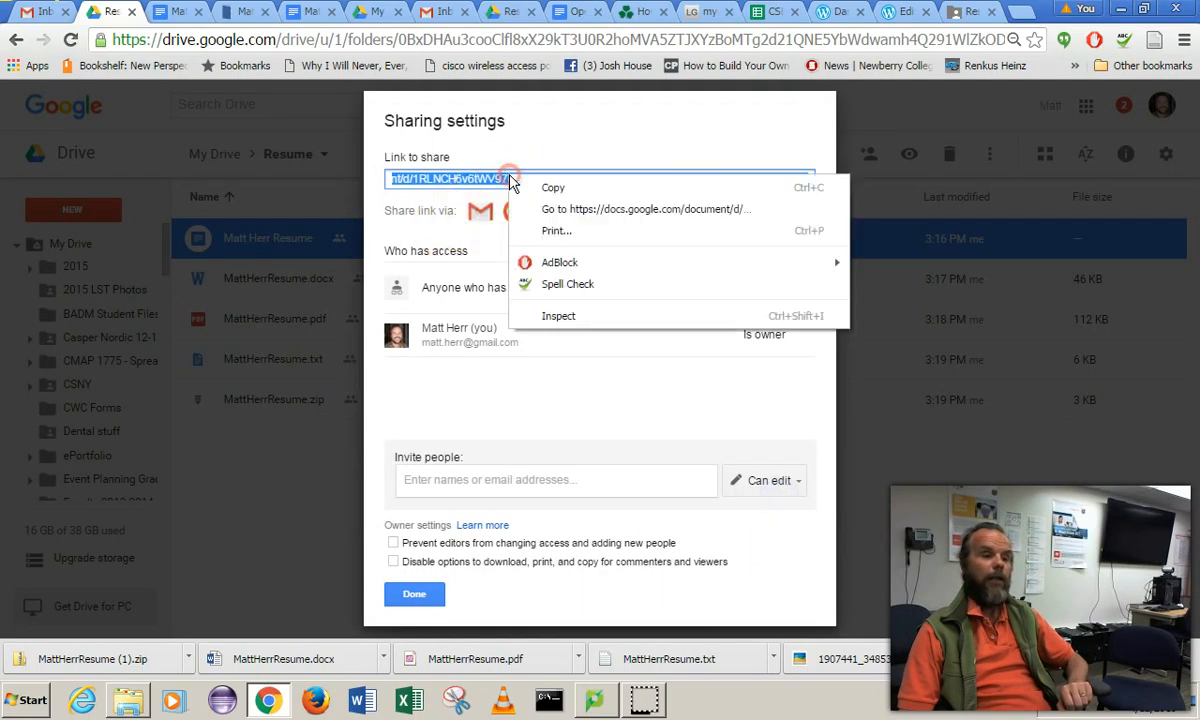
{"action": "left_click", "coordinate": [591, 190]}
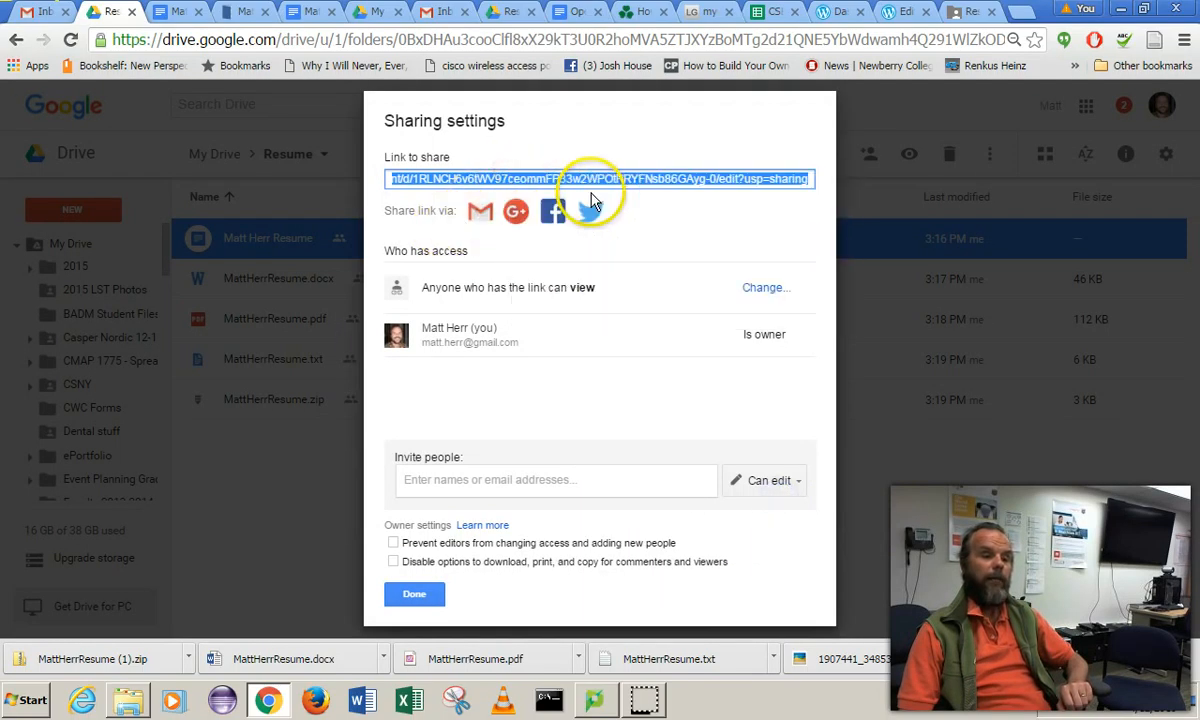
Return to the WordPress editing form of the Resume (PDF) link and review its name, web address, category and target settings.
{"action": "left_click", "coordinate": [908, 14]}
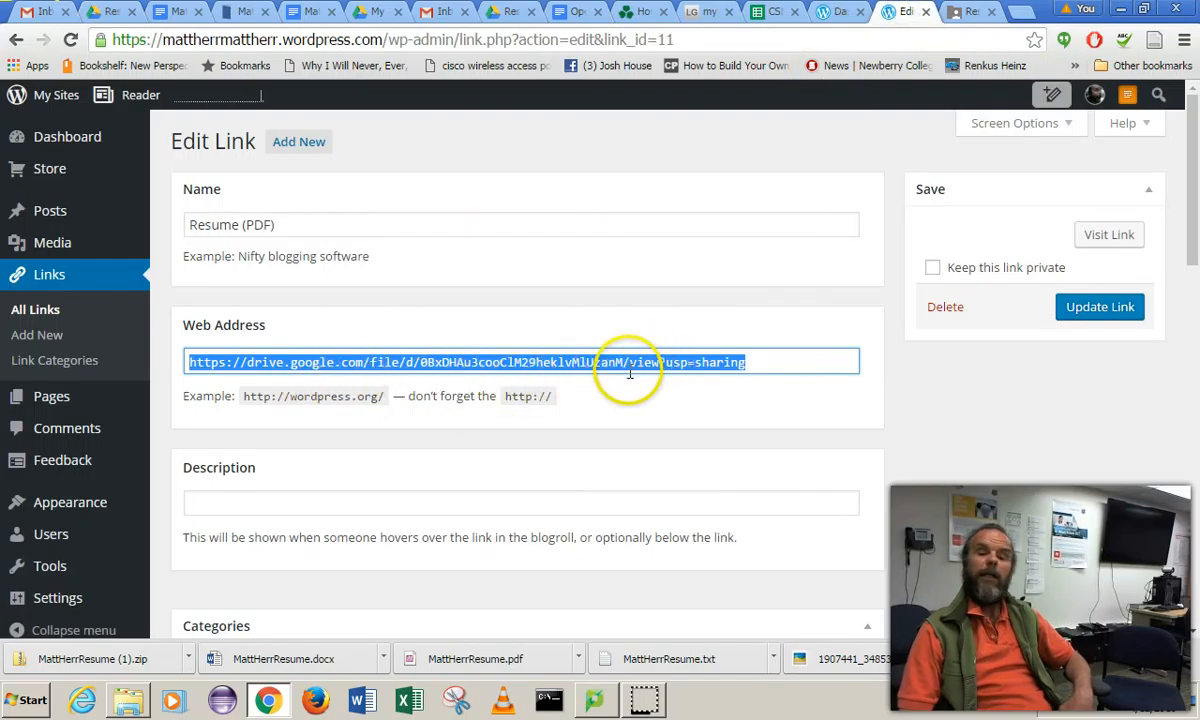
{"action": "left_click_drag", "start_coordinate": [306, 227], "coordinate": [142, 217]}
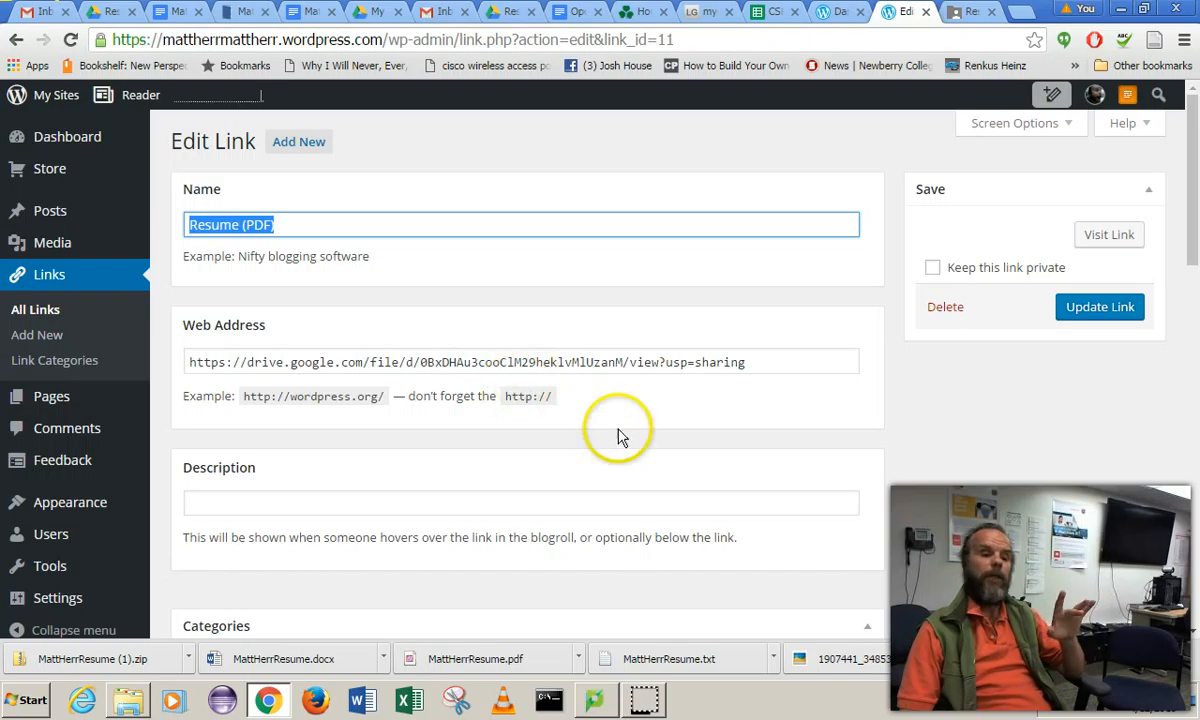
{"action": "scroll", "coordinate": [498, 515], "scroll_direction": "down", "scroll_amount": 2}
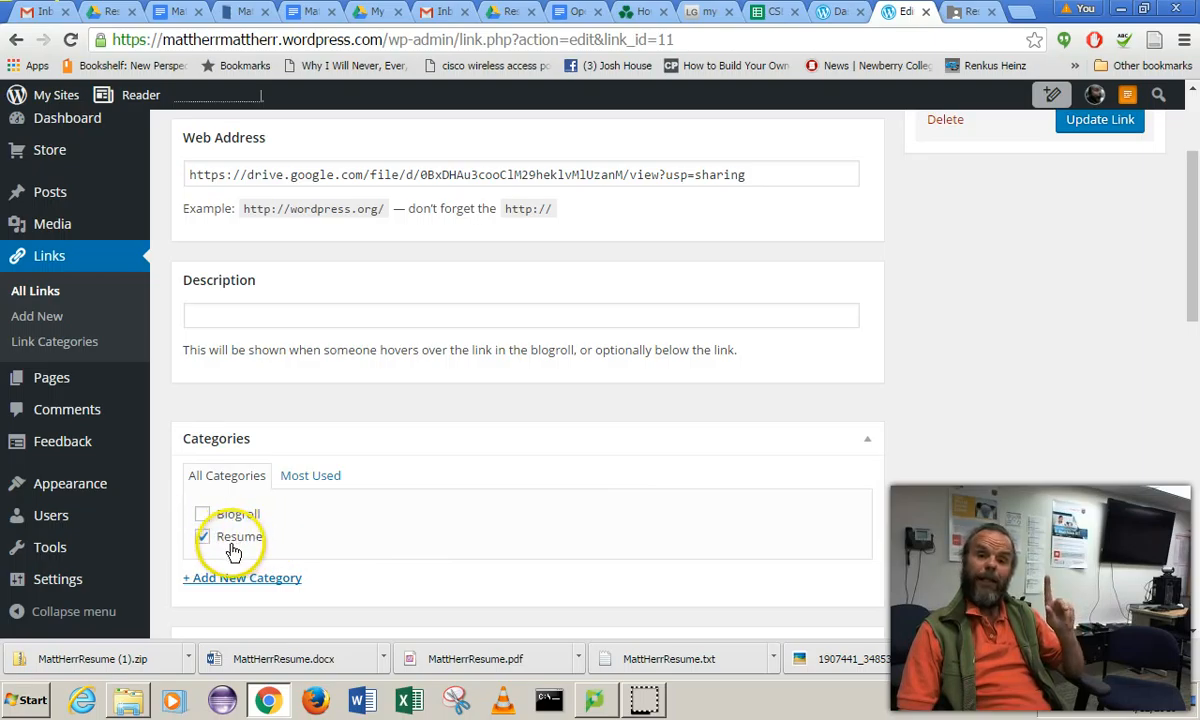
{"action": "scroll", "coordinate": [466, 557], "scroll_direction": "down", "scroll_amount": 2}
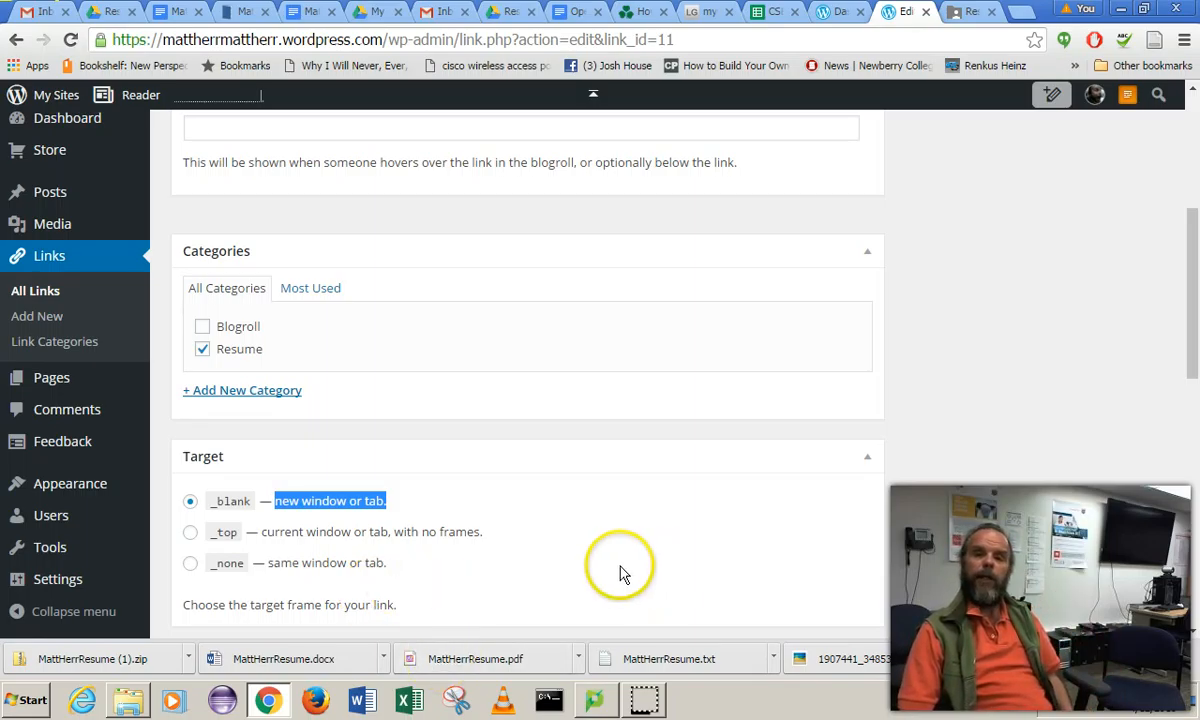
{"action": "scroll", "coordinate": [620, 573], "scroll_direction": "down", "scroll_amount": 1}
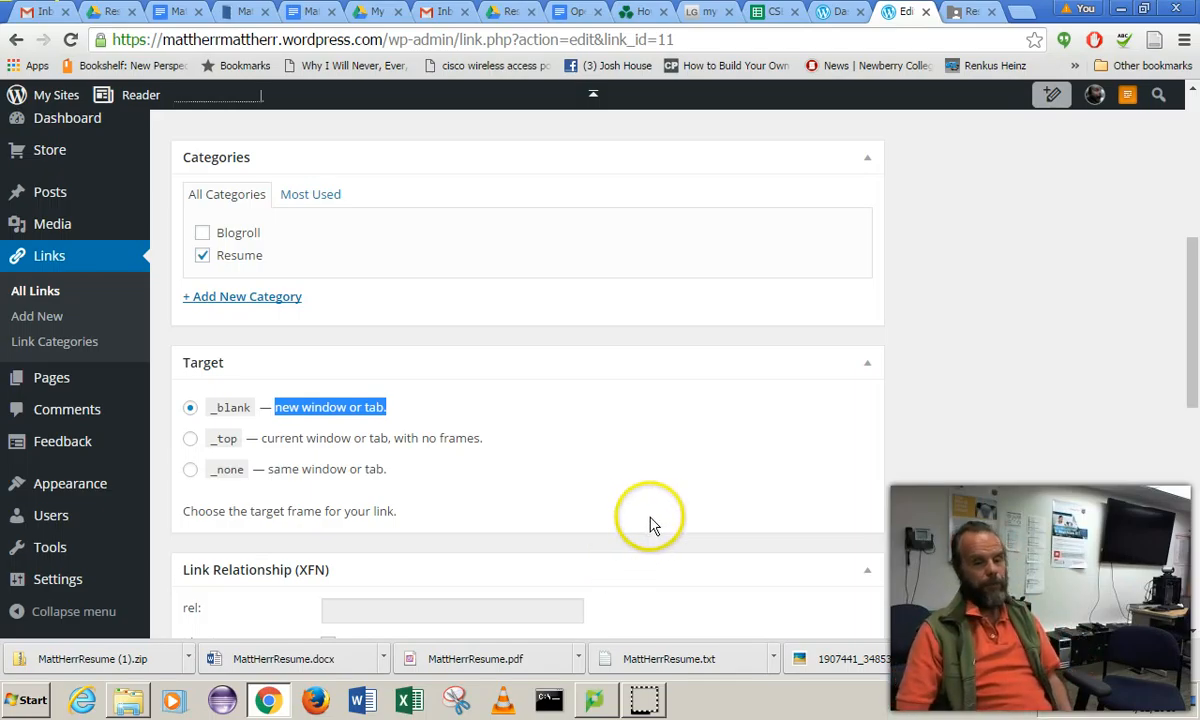
{"action": "scroll", "coordinate": [700, 515], "scroll_direction": "up", "scroll_amount": 5}
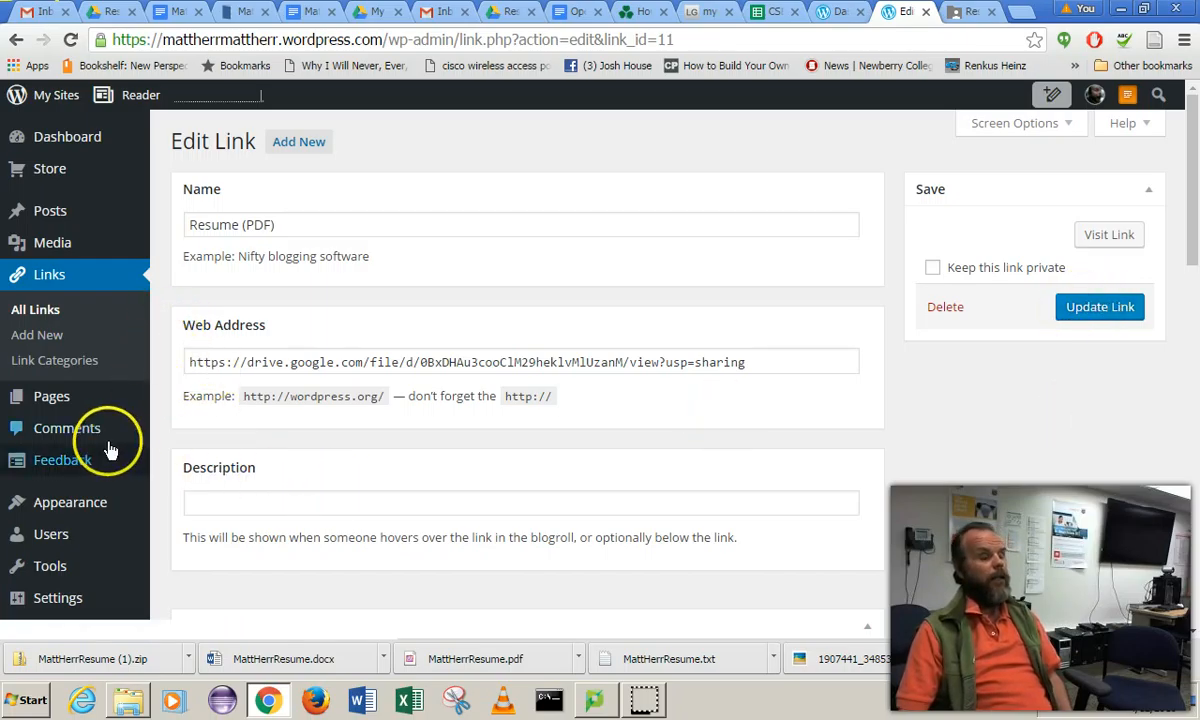
{"action": "scroll", "coordinate": [110, 450], "scroll_direction": "down", "scroll_amount": 3}
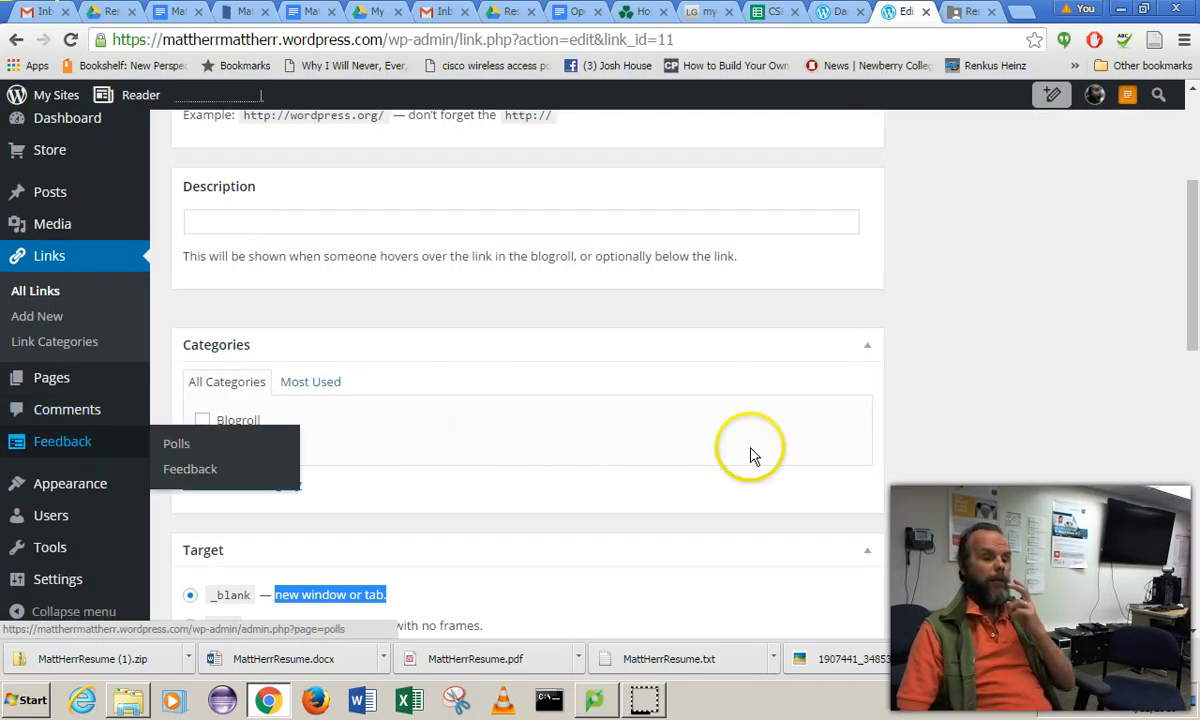
{"action": "left_click", "coordinate": [957, 436]}
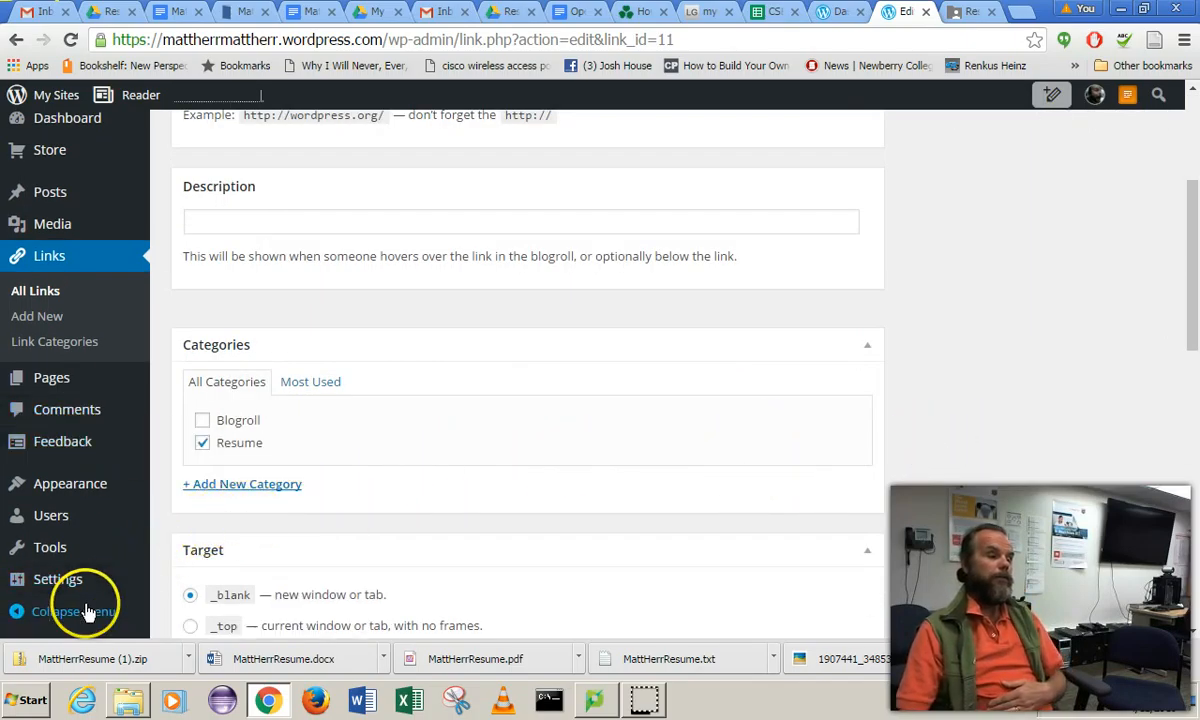
Open the blog's widget settings and set the sidebar's Links widget to the Resume link category, then select its number of links.
{"action": "mouse_move", "coordinate": [70, 492]}
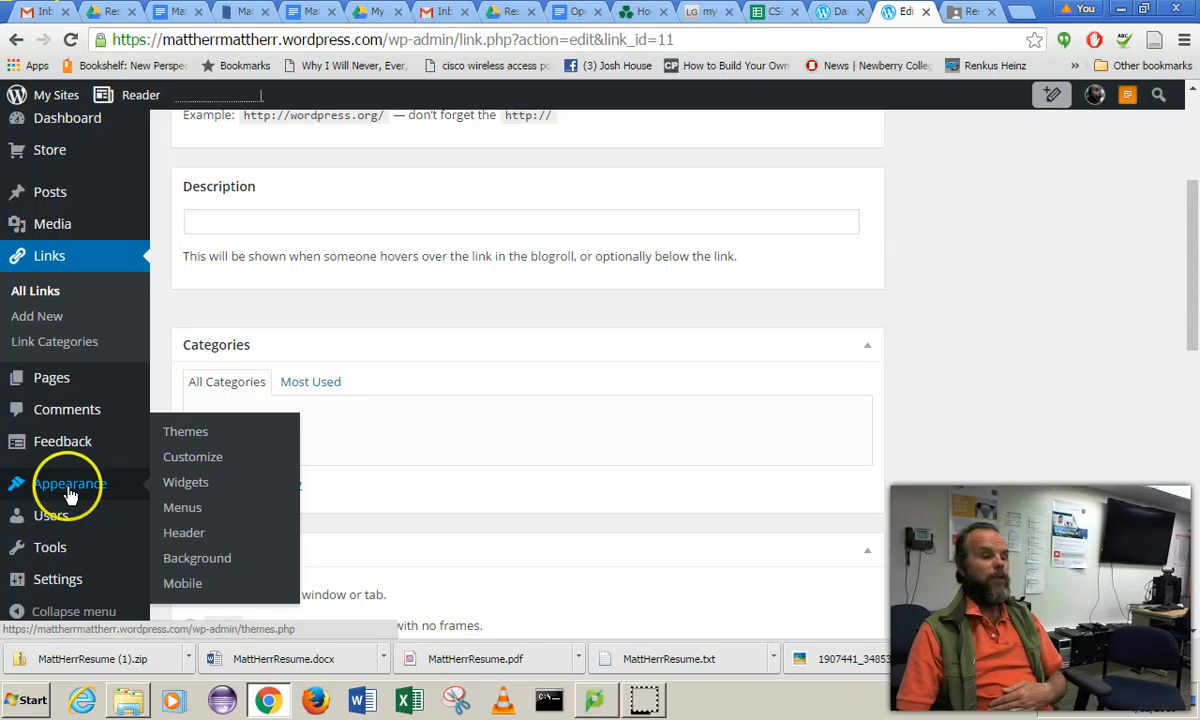
{"action": "left_click", "coordinate": [205, 489]}
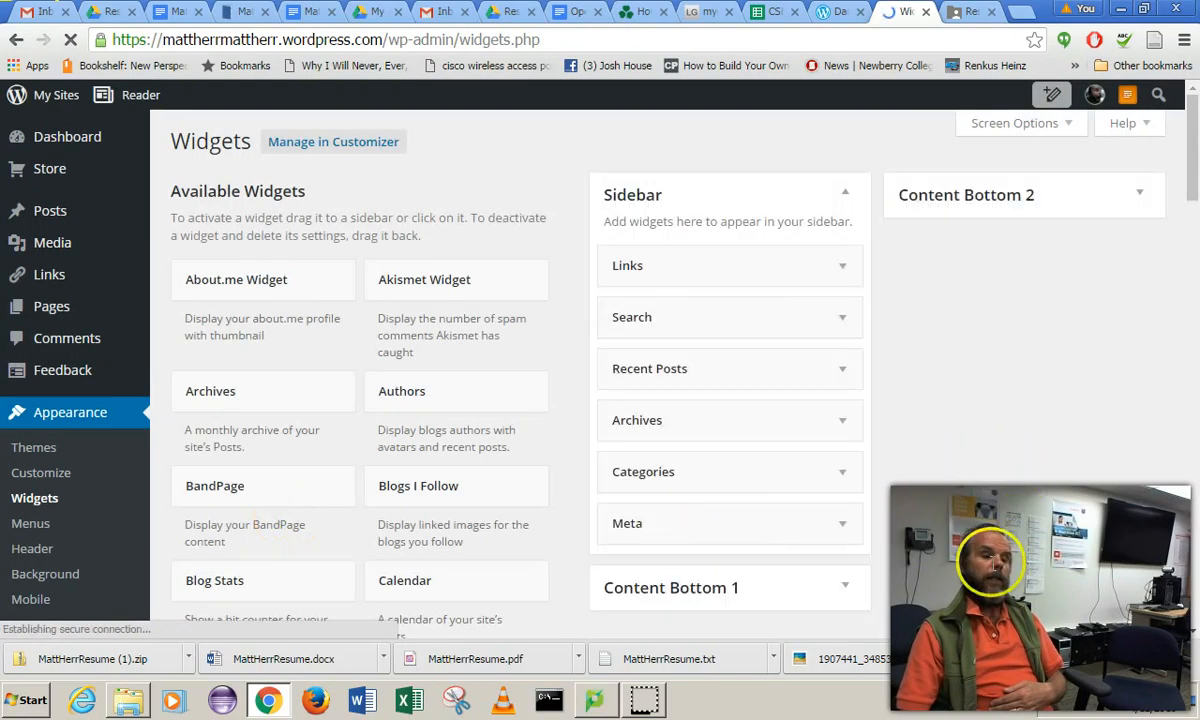
{"action": "scroll", "coordinate": [913, 455], "scroll_direction": "down", "scroll_amount": 2}
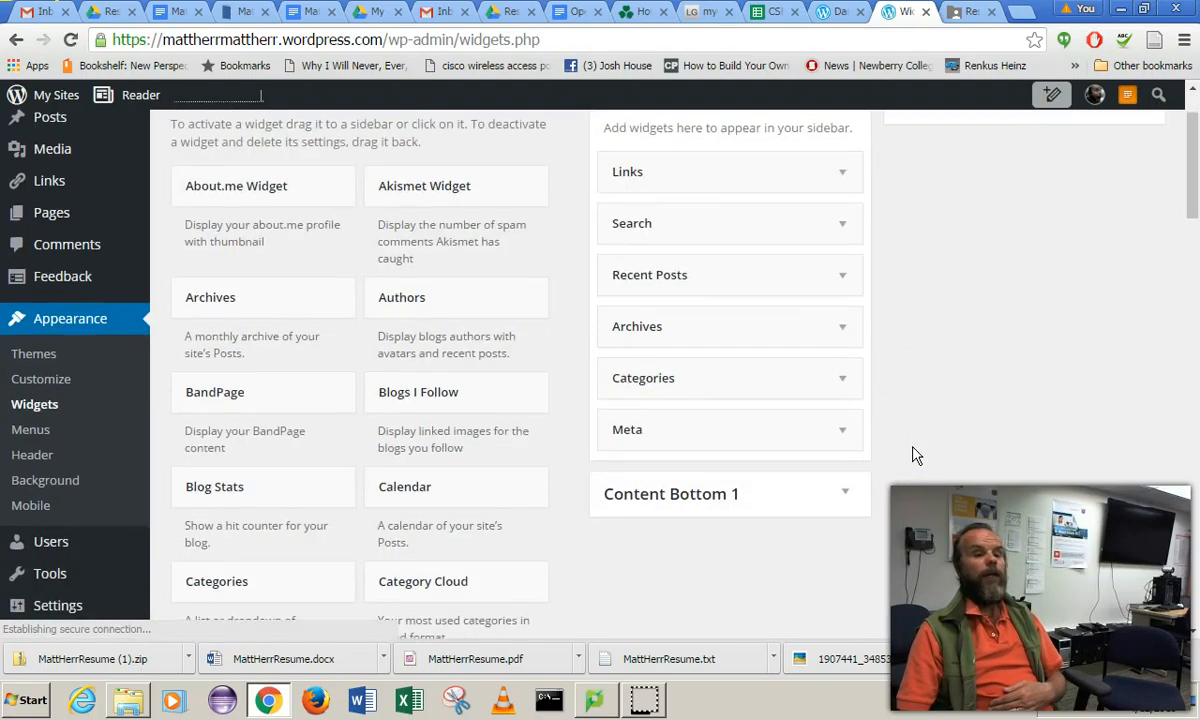
{"action": "scroll", "coordinate": [913, 455], "scroll_direction": "up", "scroll_amount": 2}
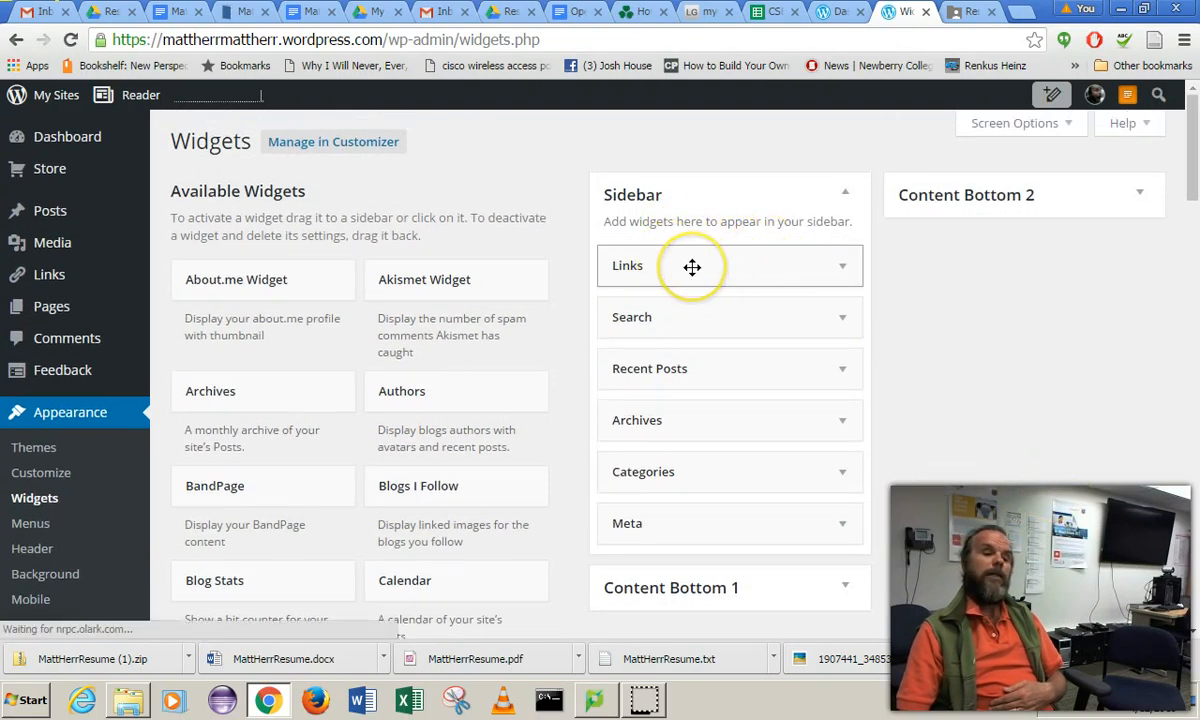
{"action": "left_click", "coordinate": [845, 268]}
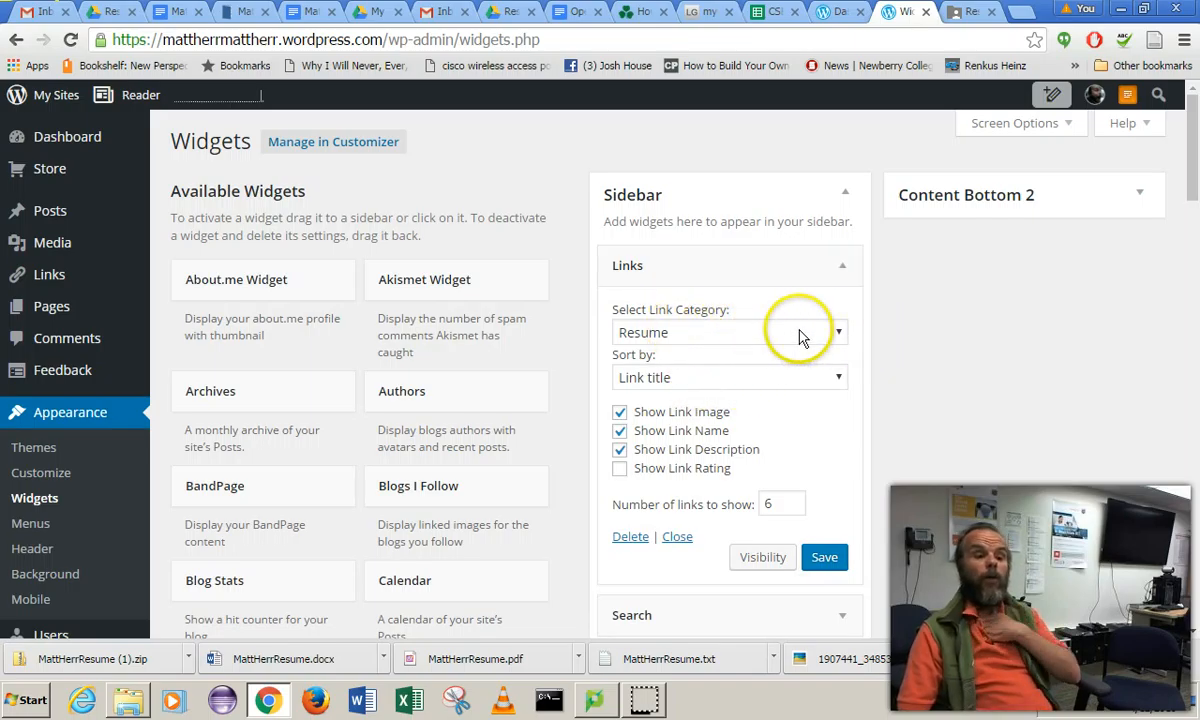
{"action": "left_click", "coordinate": [836, 340]}
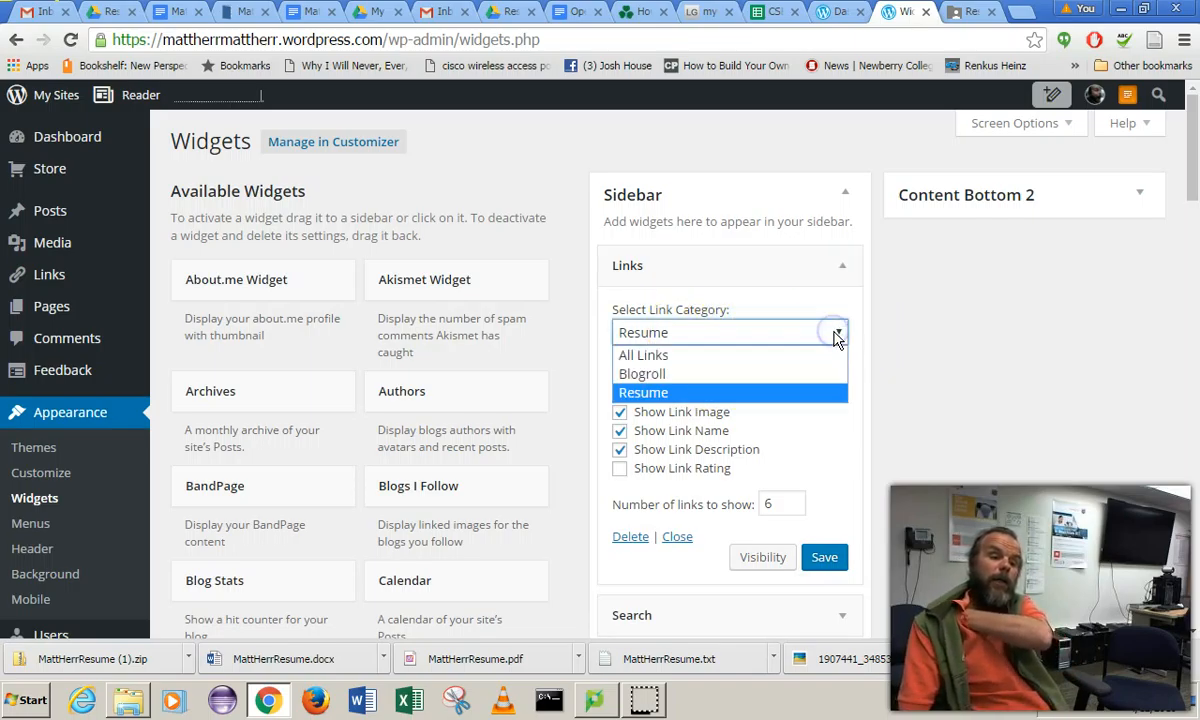
{"action": "left_click", "coordinate": [703, 392]}
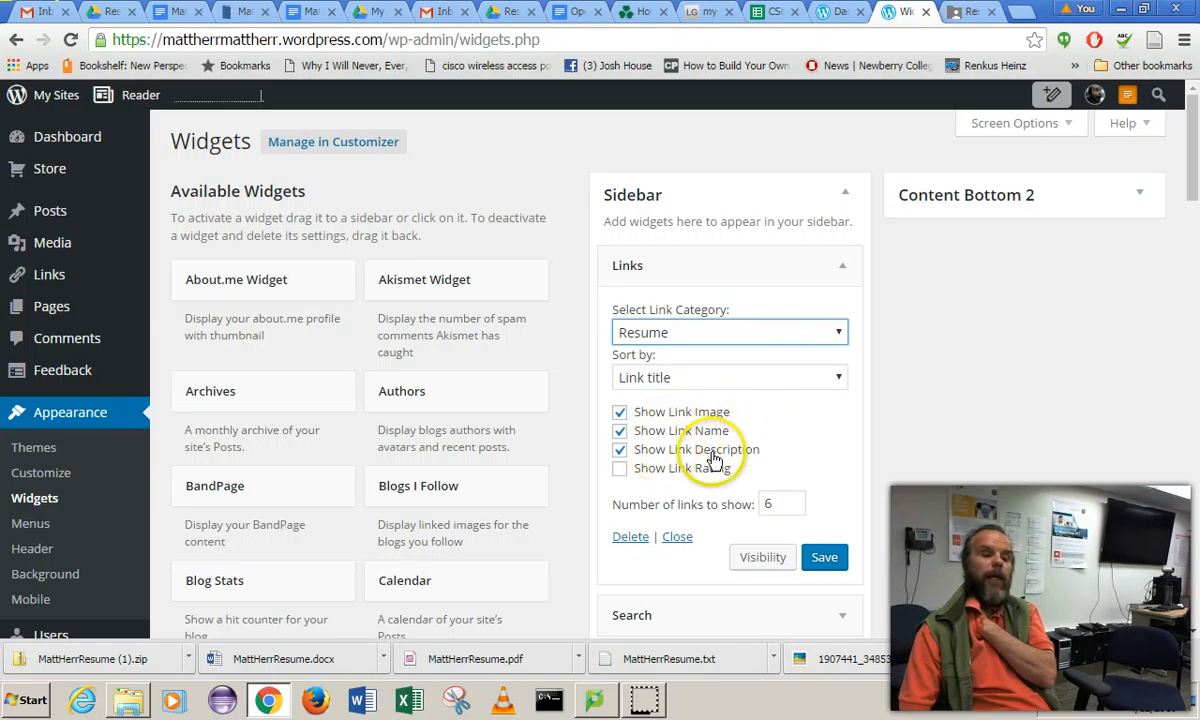
{"action": "double_click", "coordinate": [766, 505]}
Look through the available widgets for one to add to the sidebar.
{"action": "scroll", "coordinate": [1039, 458], "scroll_direction": "down", "scroll_amount": 1}
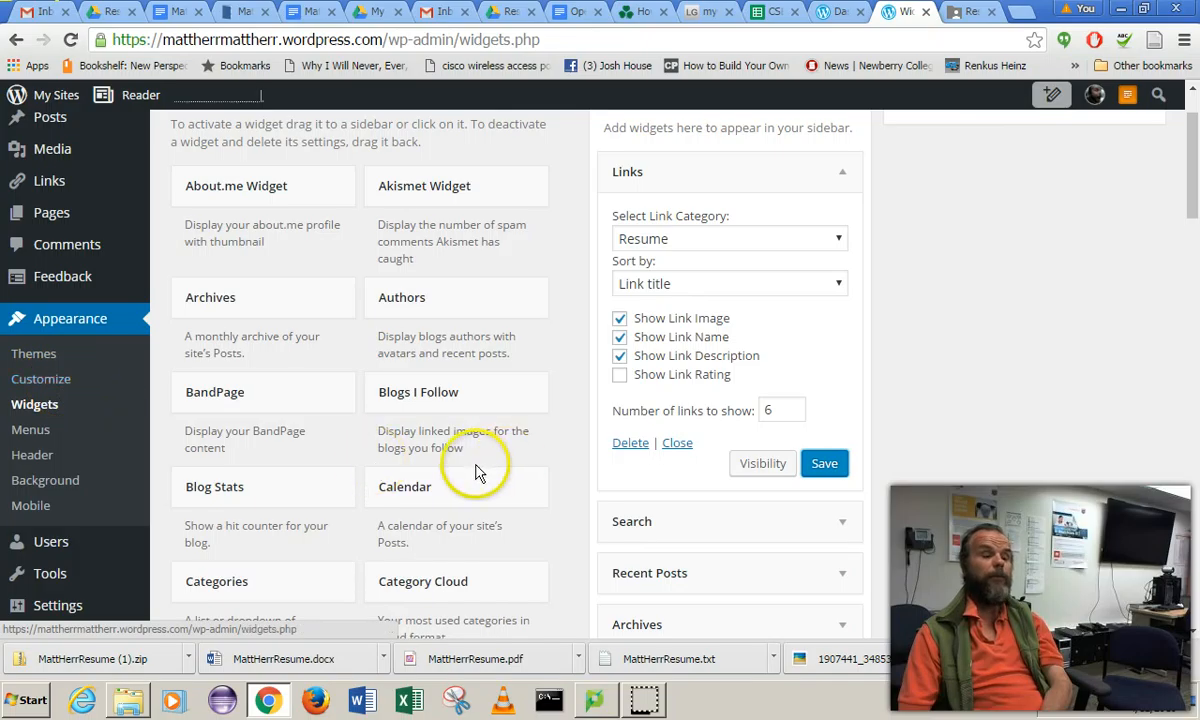
{"action": "scroll", "coordinate": [406, 540], "scroll_direction": "up", "scroll_amount": 1}
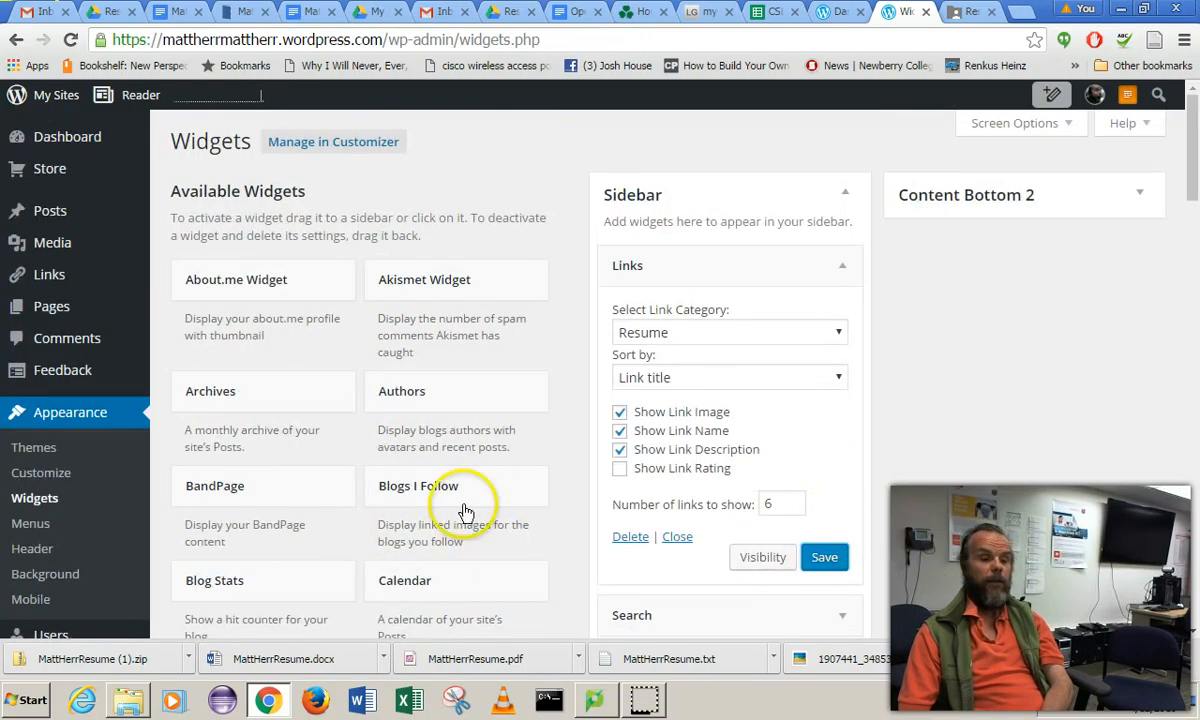
{"action": "scroll", "coordinate": [442, 515], "scroll_direction": "down", "scroll_amount": 5}
{"action": "scroll", "coordinate": [441, 515], "scroll_direction": "down", "scroll_amount": 4}
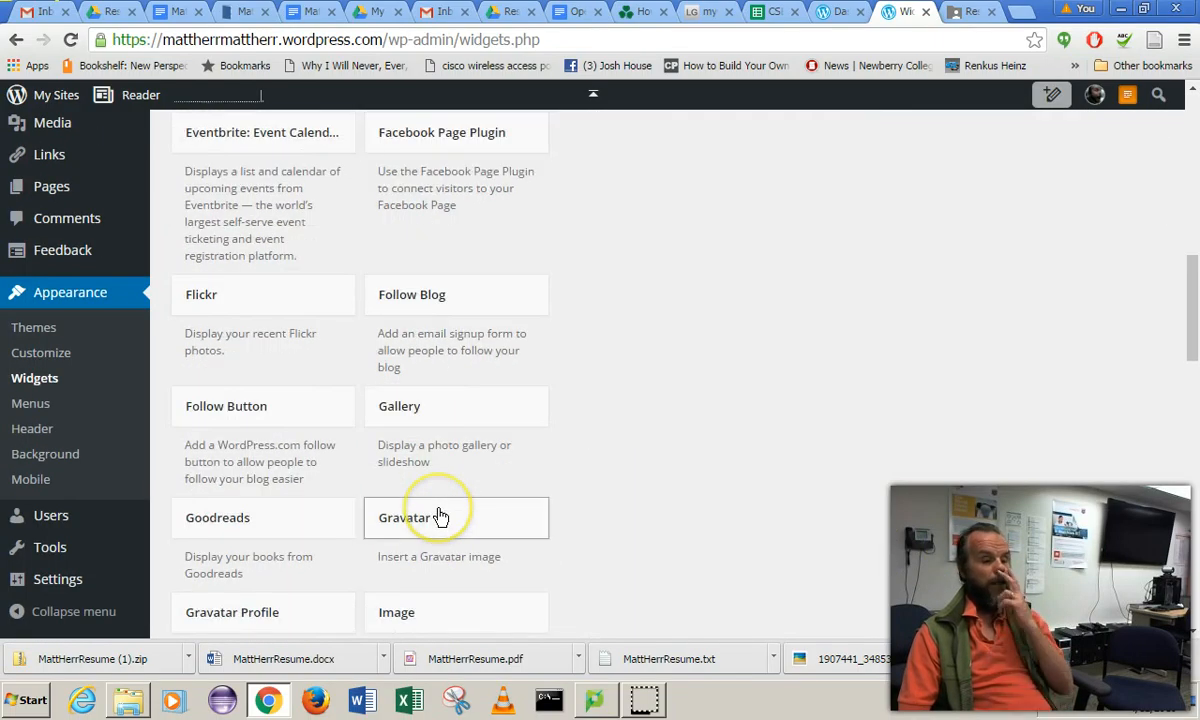
{"action": "scroll", "coordinate": [441, 517], "scroll_direction": "down", "scroll_amount": 8}
{"action": "scroll", "coordinate": [441, 517], "scroll_direction": "down", "scroll_amount": 7}
{"action": "scroll", "coordinate": [441, 518], "scroll_direction": "down", "scroll_amount": 2}
{"action": "scroll", "coordinate": [443, 510], "scroll_direction": "up", "scroll_amount": 17}
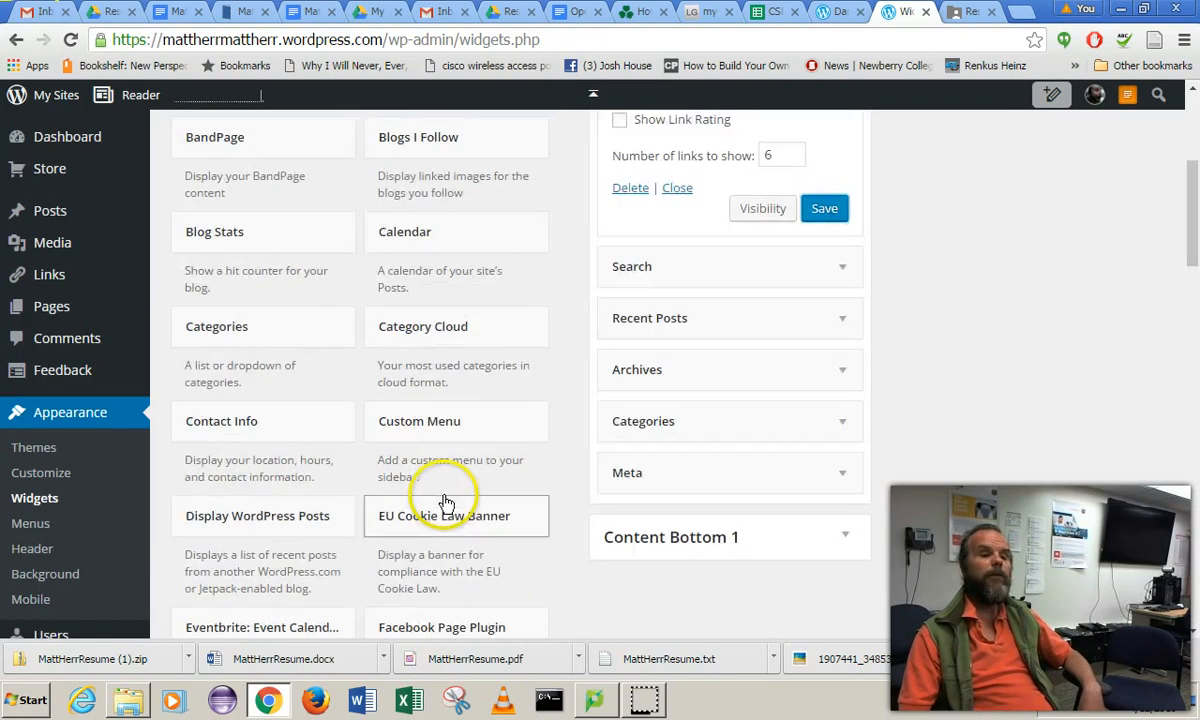
{"action": "scroll", "coordinate": [443, 500], "scroll_direction": "up", "scroll_amount": 4}
{"action": "scroll", "coordinate": [482, 509], "scroll_direction": "down", "scroll_amount": 1}
{"action": "scroll", "coordinate": [352, 465], "scroll_direction": "up", "scroll_amount": 1}
{"action": "scroll", "coordinate": [352, 465], "scroll_direction": "up", "scroll_amount": 1}
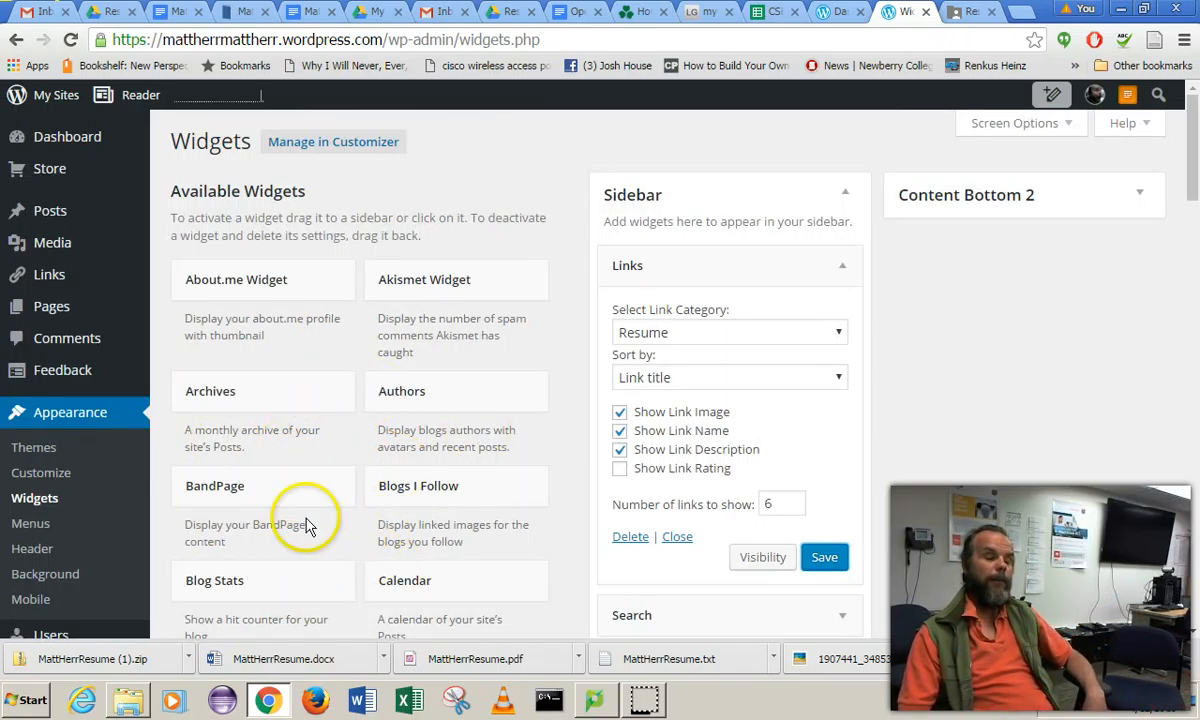
{"action": "scroll", "coordinate": [308, 527], "scroll_direction": "down", "scroll_amount": 3}
{"action": "scroll", "coordinate": [308, 527], "scroll_direction": "up", "scroll_amount": 3}
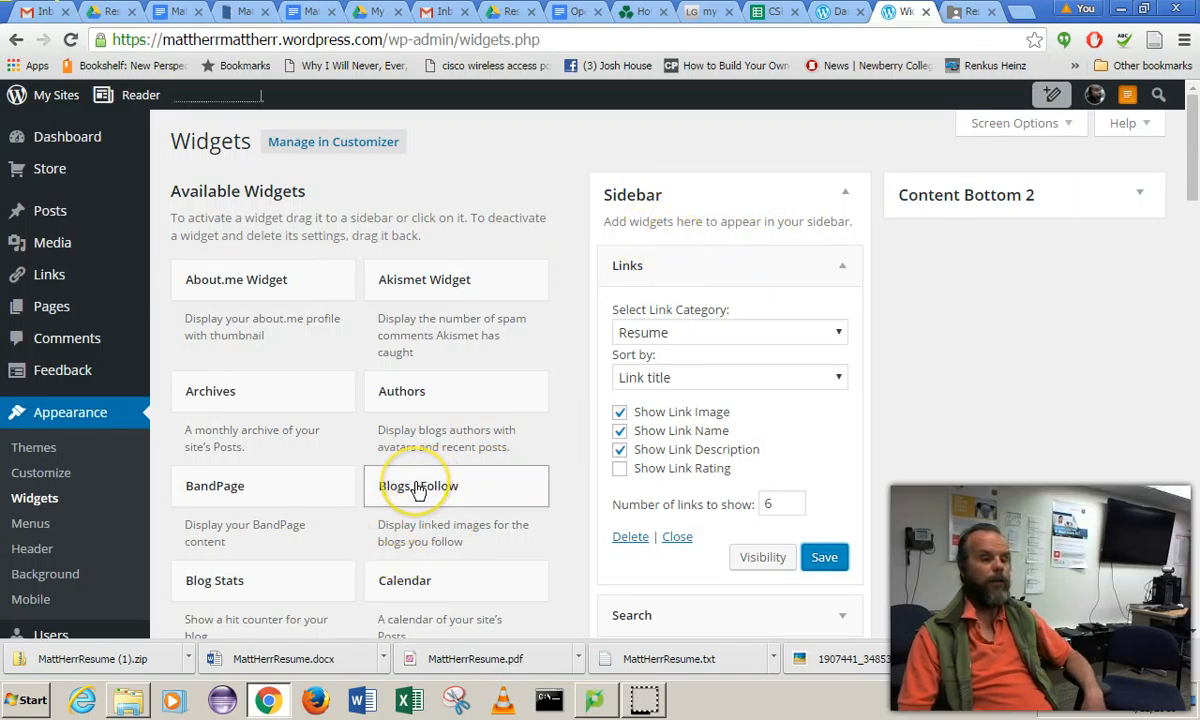
Add the Calendar widget below Meta in the Sidebar, collapse the Links widget and save the calendar without a title.
{"action": "mouse_move", "coordinate": [396, 576]}
{"action": "left_mouse_down"}
{"action": "mouse_move", "coordinate": [553, 574]}
{"action": "mouse_move", "coordinate": [690, 605]}
{"action": "mouse_move", "coordinate": [691, 654]}
{"action": "mouse_move", "coordinate": [686, 583]}
{"action": "mouse_move", "coordinate": [613, 565]}
{"action": "mouse_move", "coordinate": [680, 410]}
{"action": "left_mouse_up"}
{"action": "left_click", "coordinate": [824, 542]}
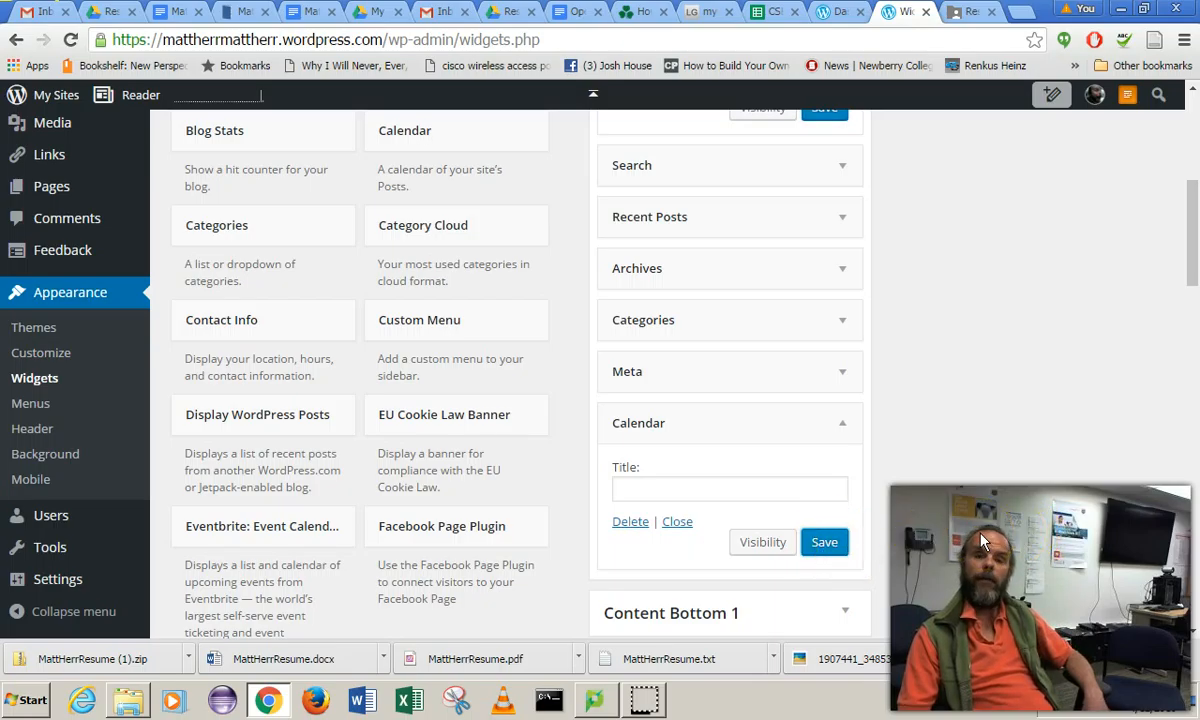
{"action": "scroll", "coordinate": [1006, 428], "scroll_direction": "up", "scroll_amount": 5}
{"action": "left_click", "coordinate": [1006, 428]}
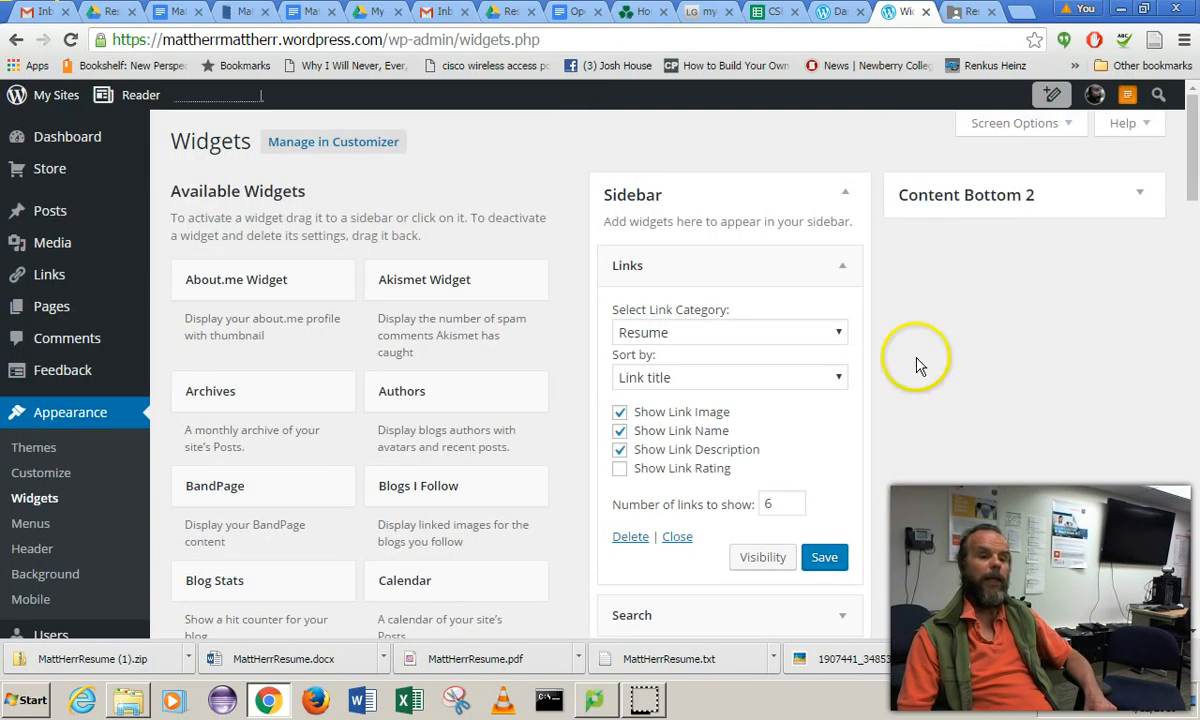
{"action": "left_click_drag", "start_coordinate": [659, 263], "coordinate": [626, 264]}
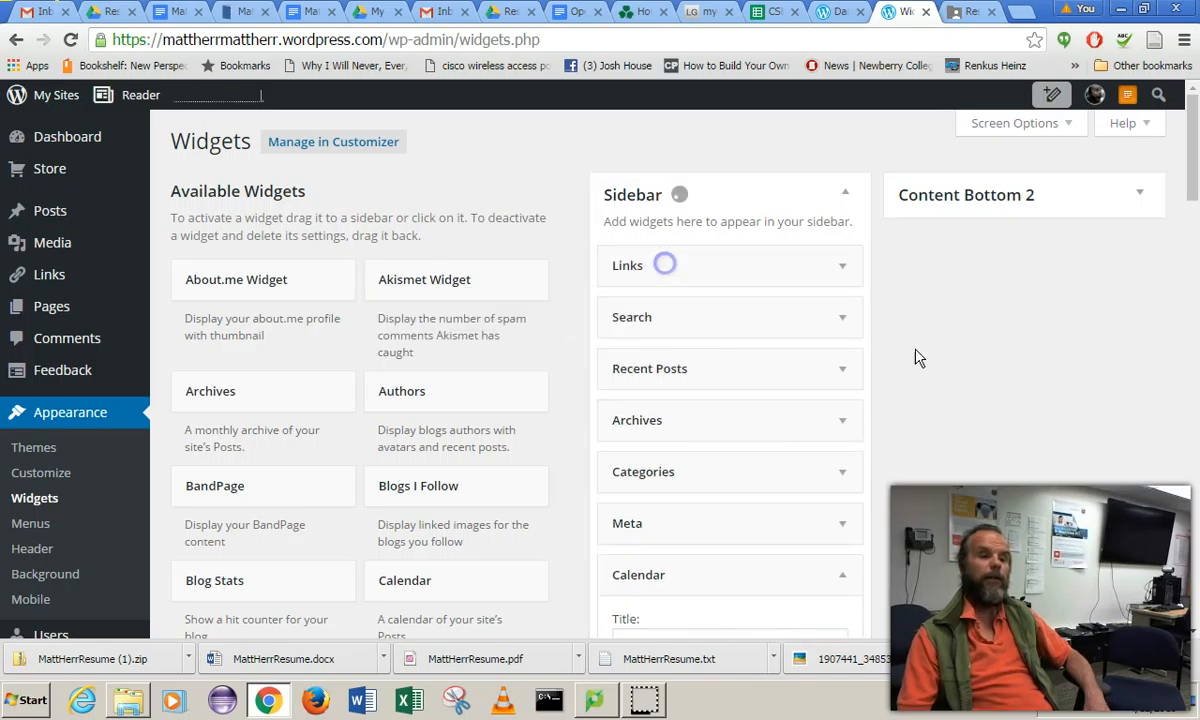
{"action": "scroll", "coordinate": [970, 470], "scroll_direction": "down", "scroll_amount": 5}
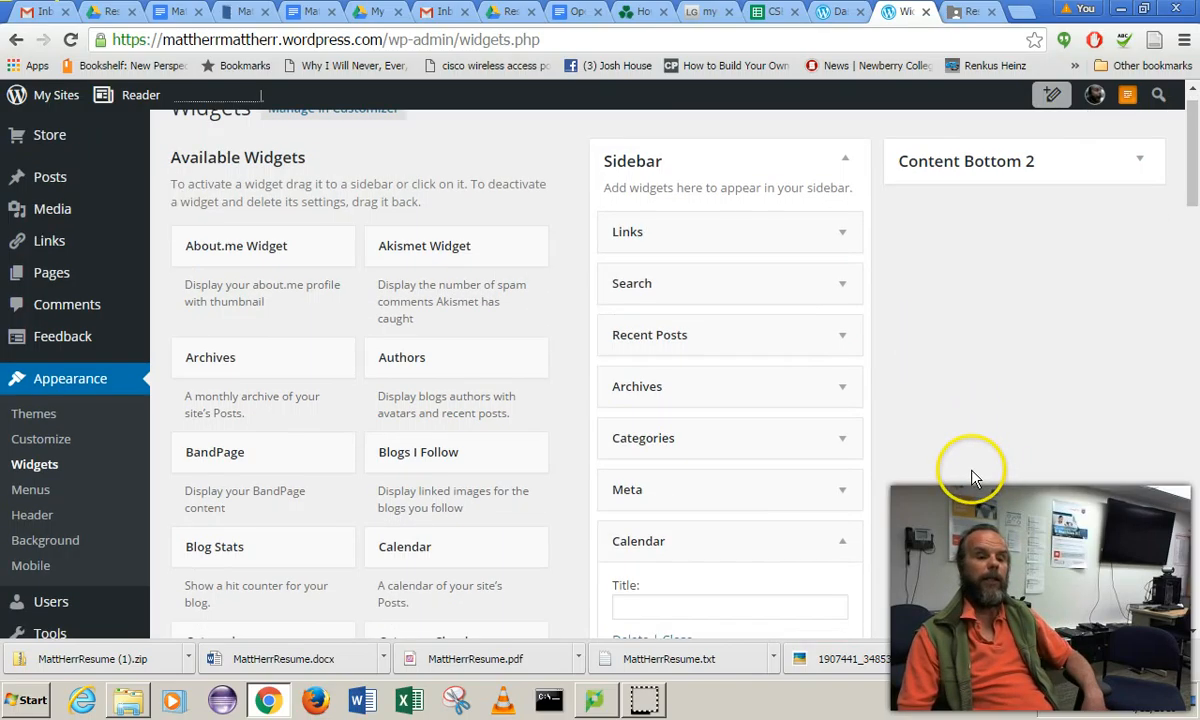
{"action": "left_click", "coordinate": [826, 132]}
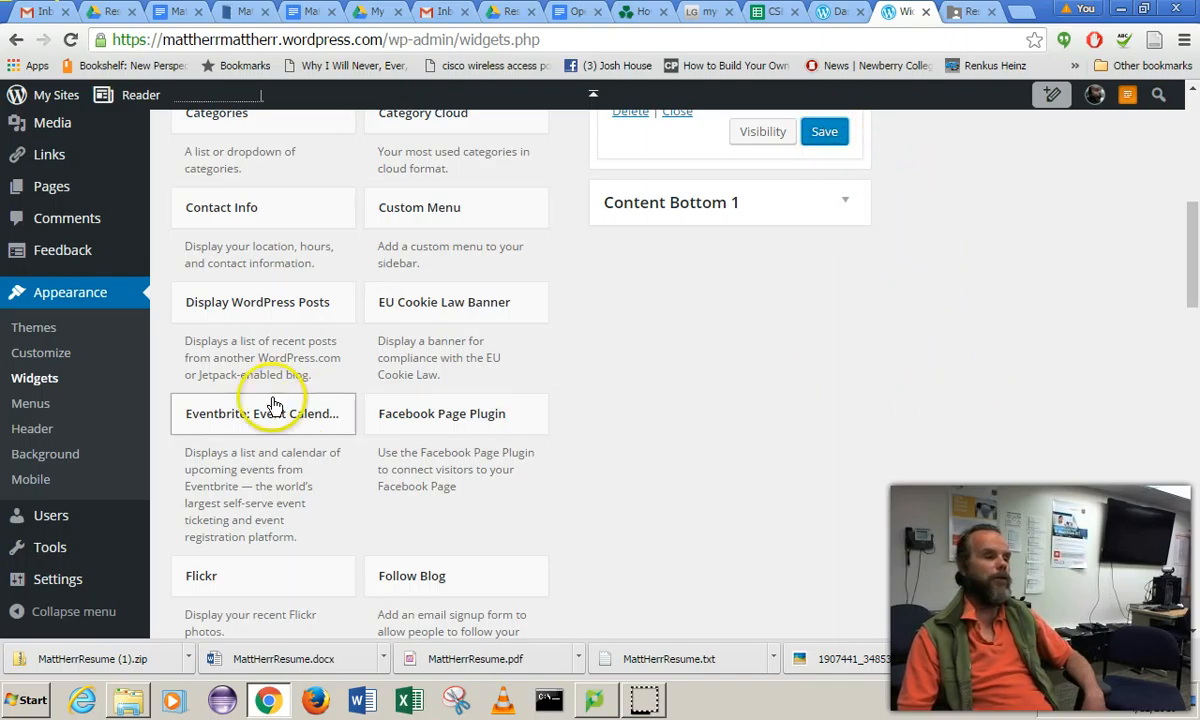
Go to the blog's front page by removing wp-admin/widgets.php from the address, and check the post and sidebar down to the calendar.
{"action": "scroll", "coordinate": [210, 370], "scroll_direction": "up", "scroll_amount": 2}
{"action": "scroll", "coordinate": [210, 370], "scroll_direction": "up", "scroll_amount": 4}
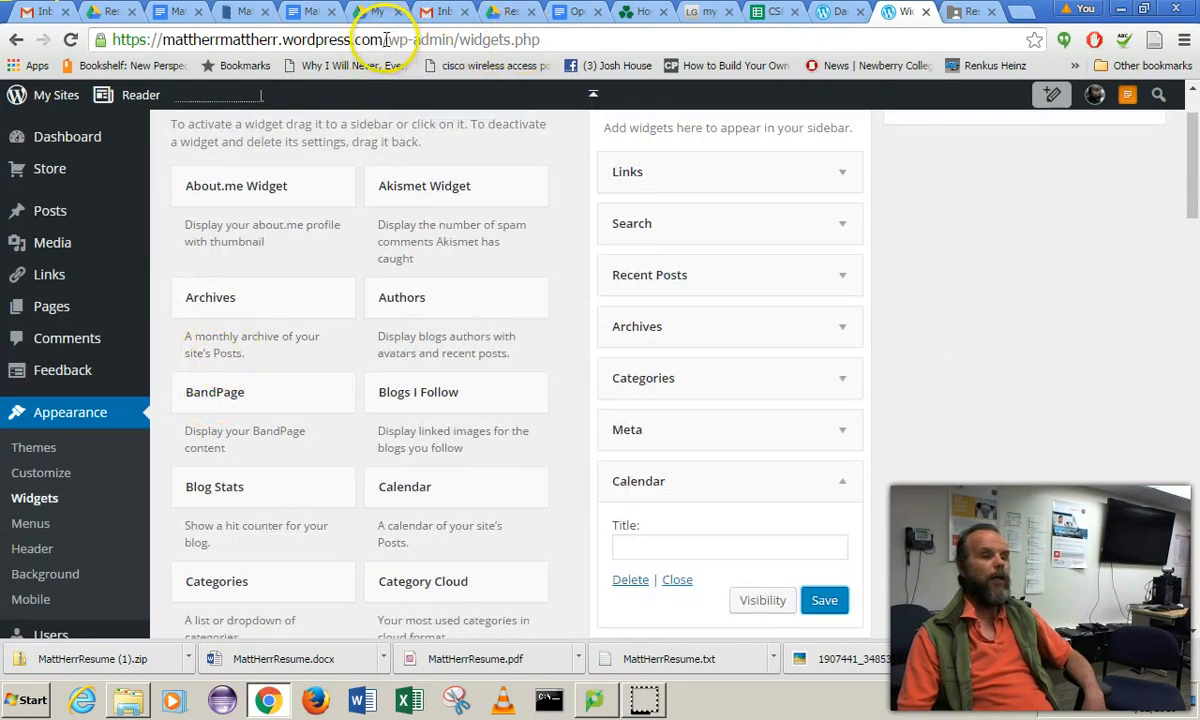
{"action": "left_click_drag", "start_coordinate": [388, 40], "coordinate": [545, 40]}
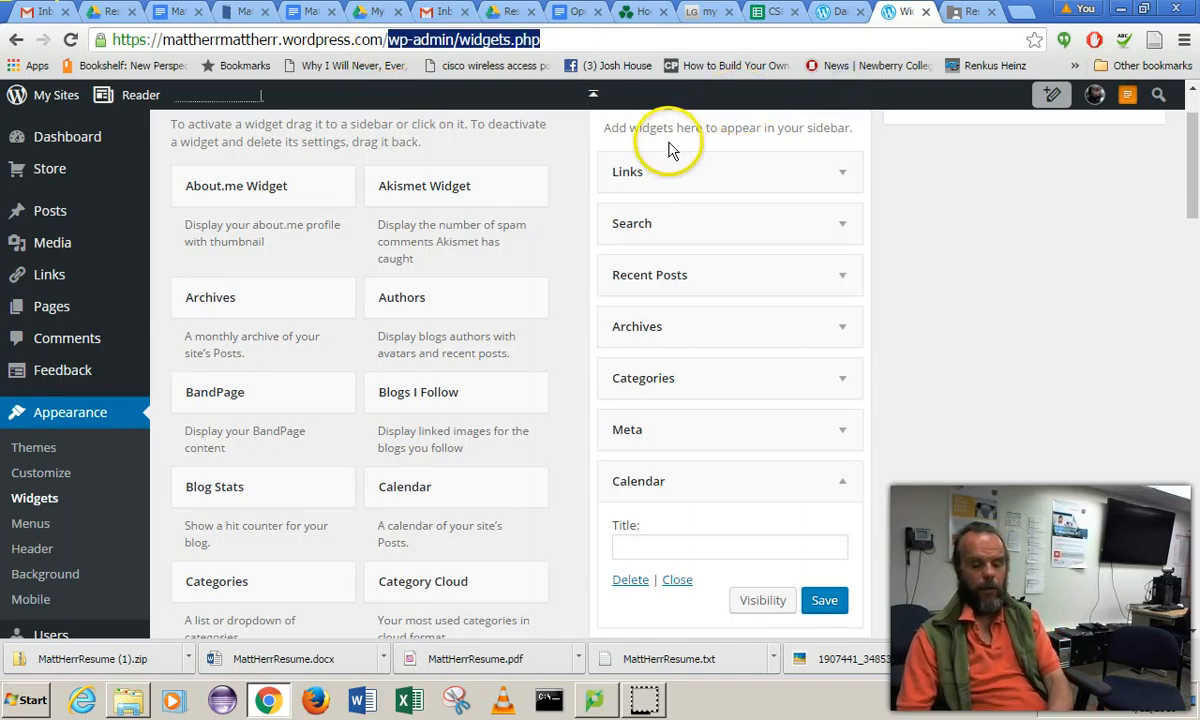
{"action": "key", "text": "BackSpace"}
{"action": "key", "text": "Return"}
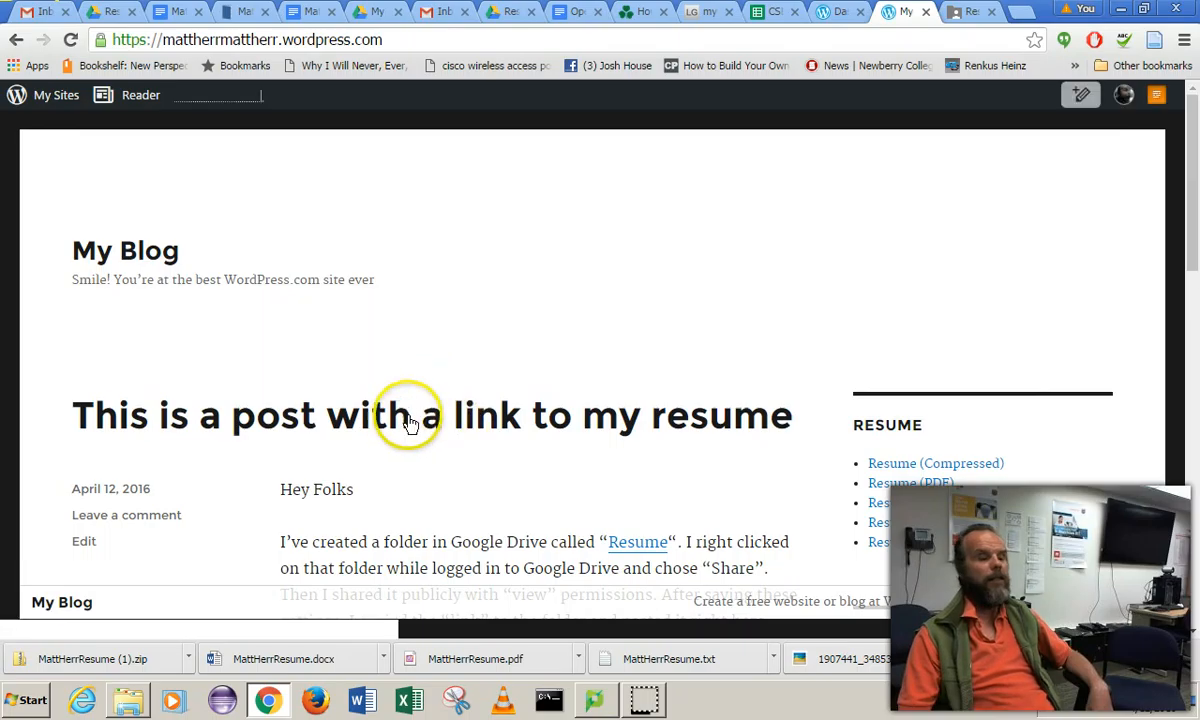
{"action": "scroll", "coordinate": [921, 316], "scroll_direction": "down", "scroll_amount": 3}
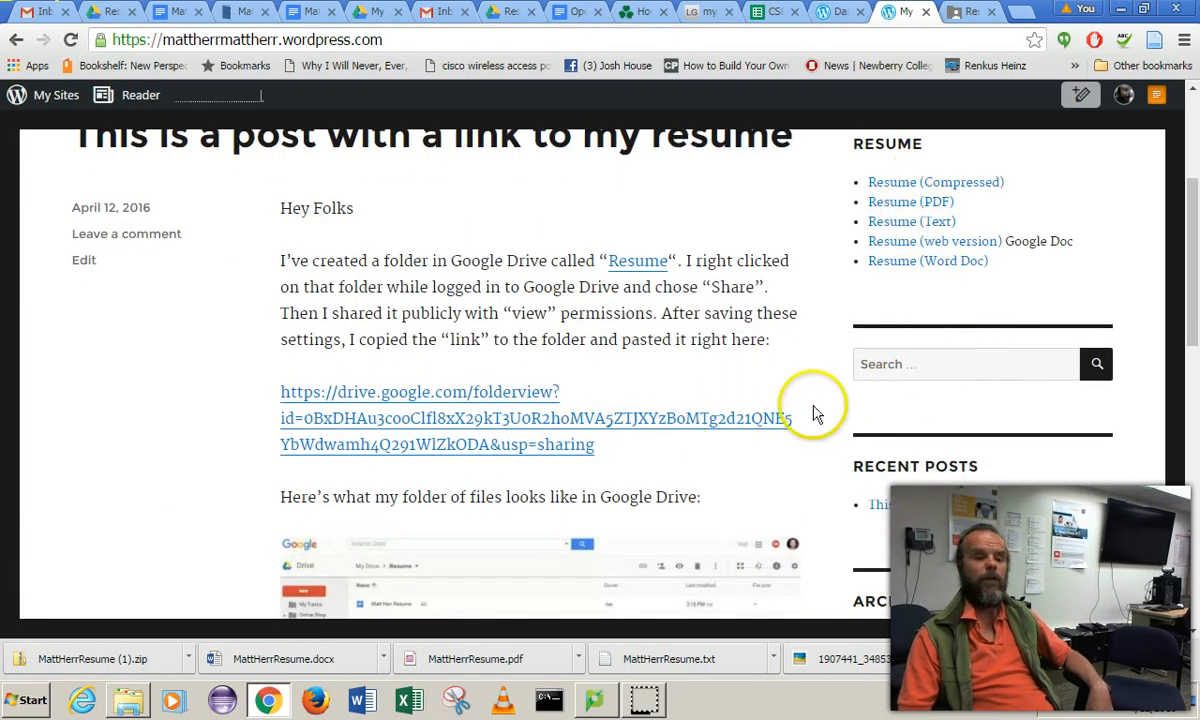
{"action": "scroll", "coordinate": [935, 466], "scroll_direction": "down", "scroll_amount": 4}
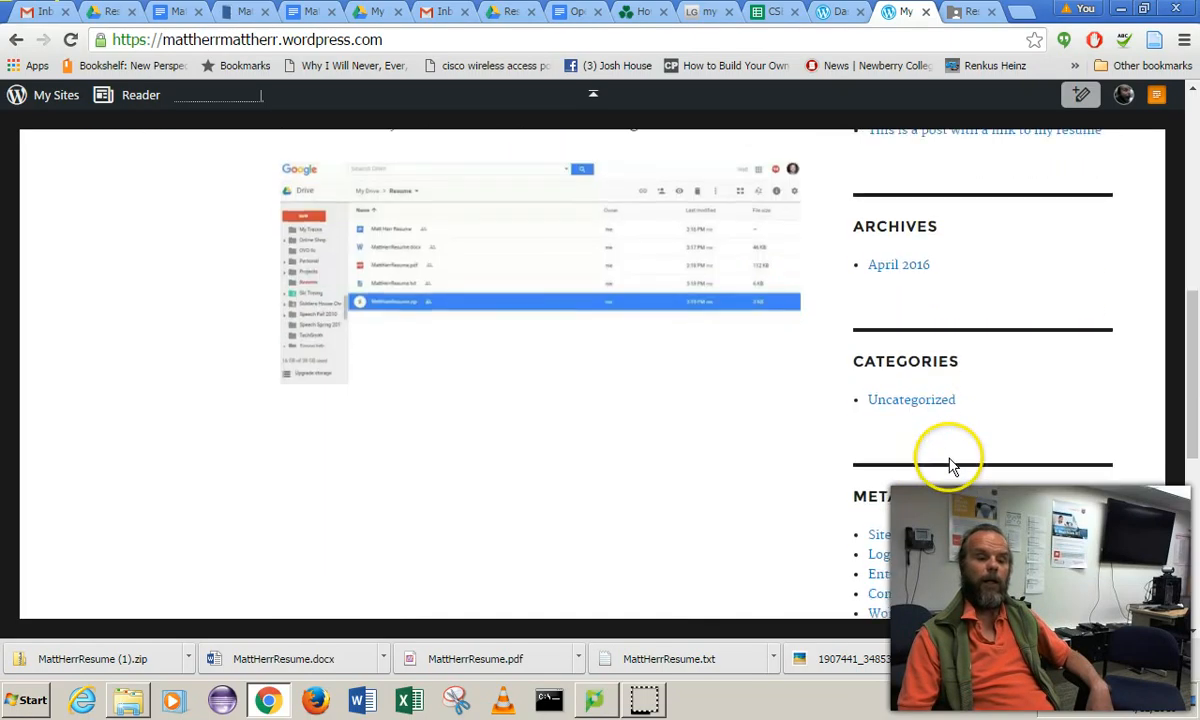
{"action": "scroll", "coordinate": [915, 378], "scroll_direction": "down", "scroll_amount": 2}
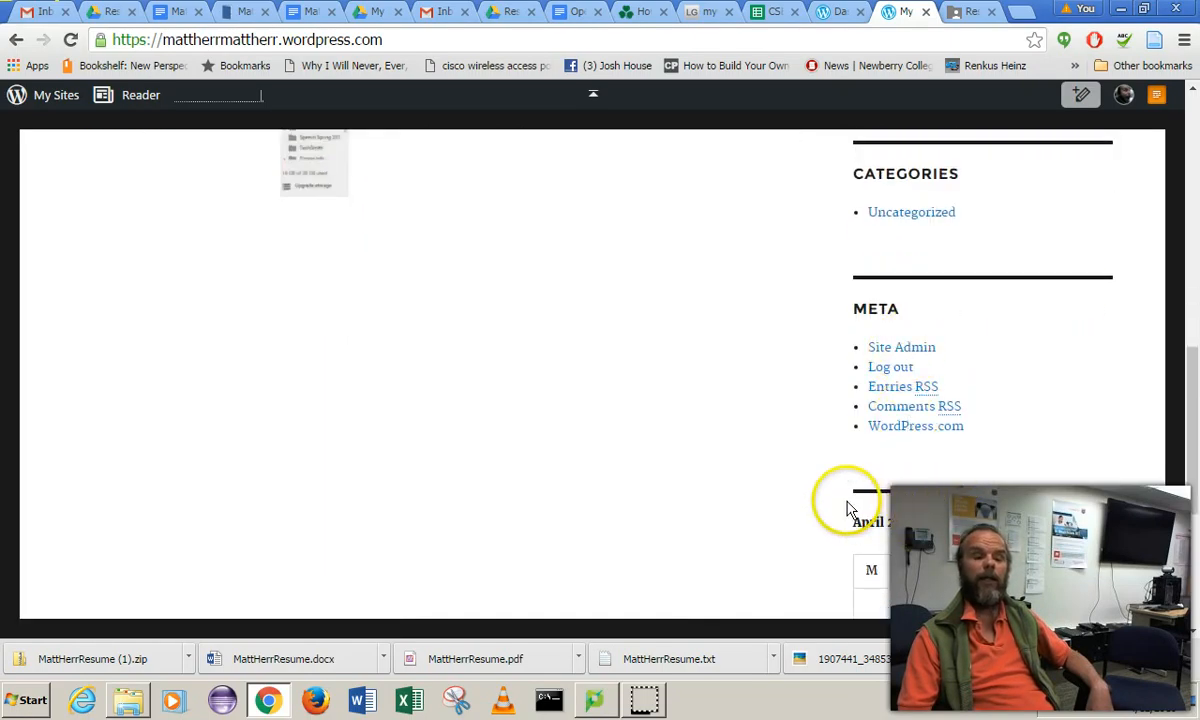
{"action": "scroll", "coordinate": [900, 470], "scroll_direction": "down", "scroll_amount": 2}
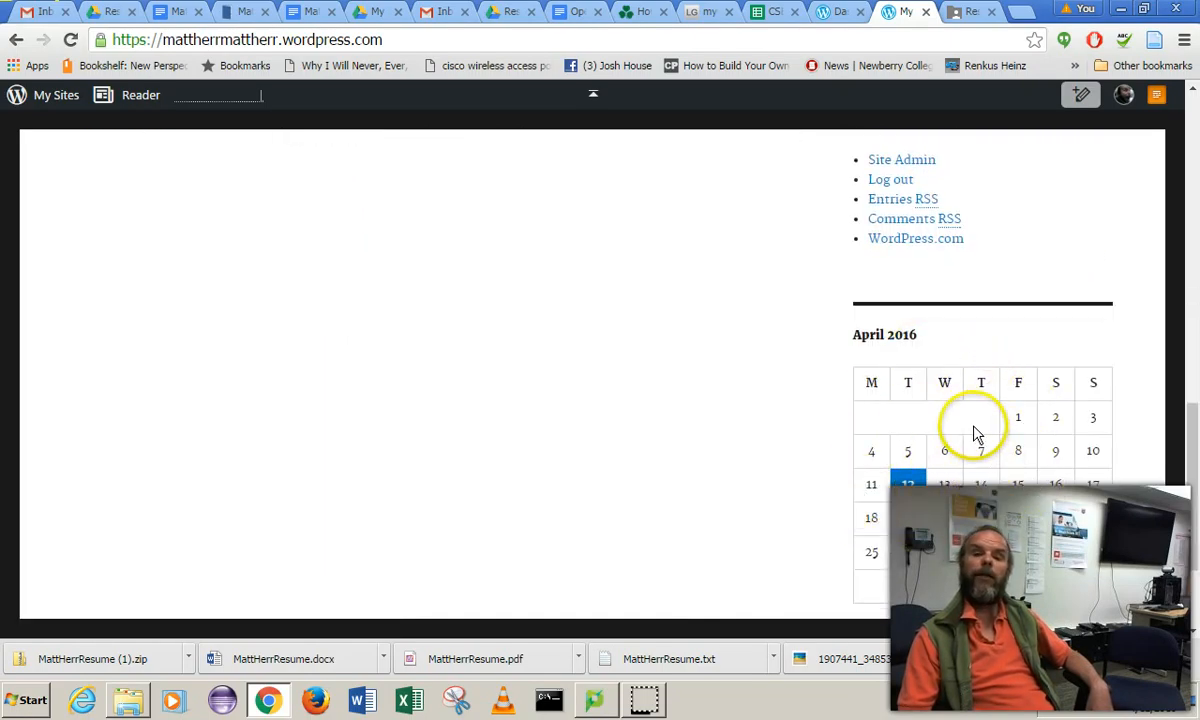
{"action": "scroll", "coordinate": [974, 434], "scroll_direction": "down", "scroll_amount": 2}
{"action": "scroll", "coordinate": [974, 434], "scroll_direction": "up", "scroll_amount": 12}
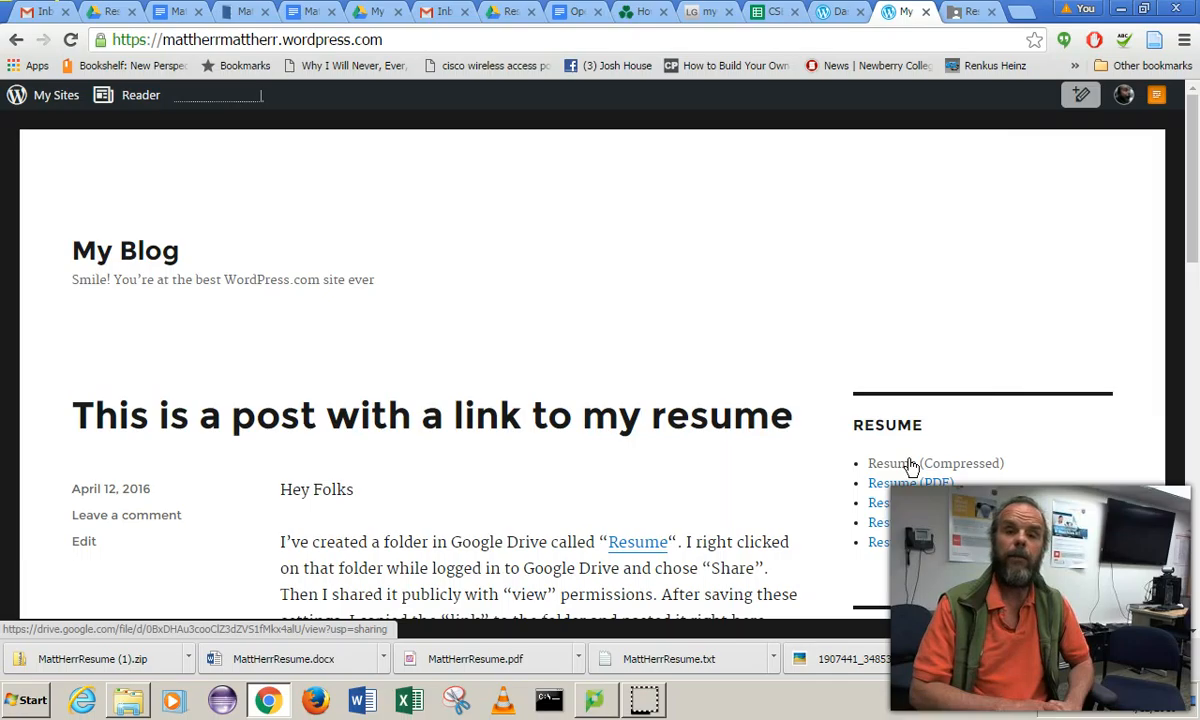
{"action": "left_click", "coordinate": [645, 702]}
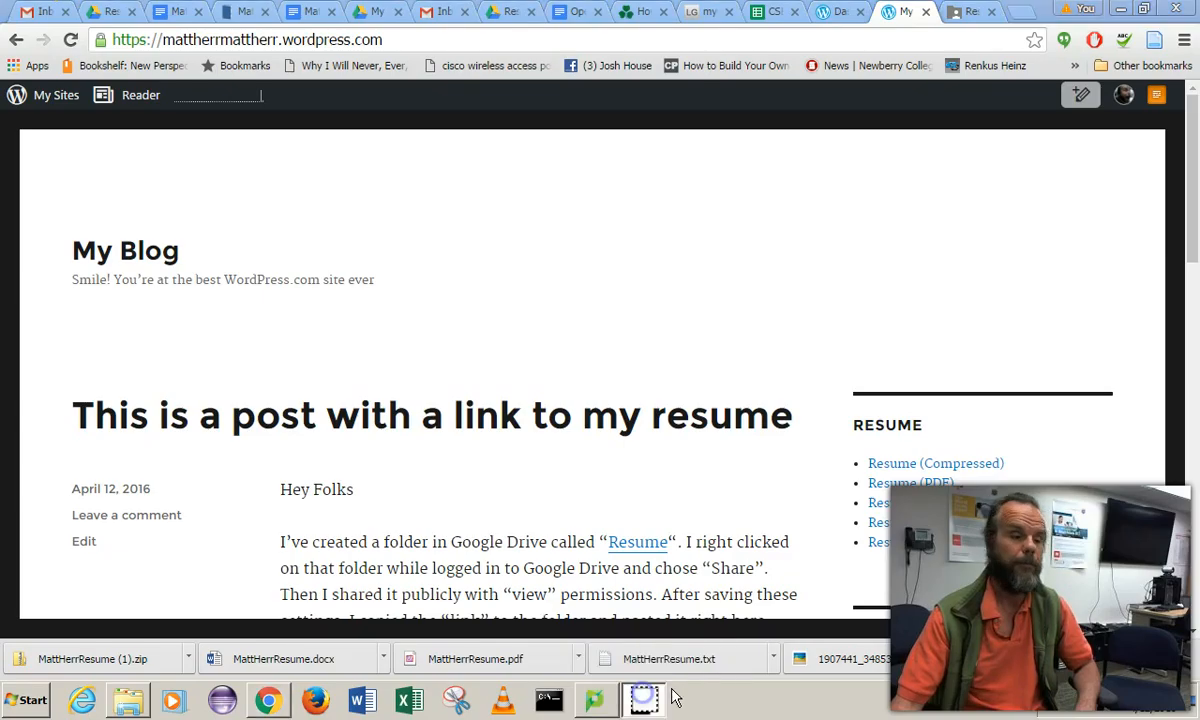